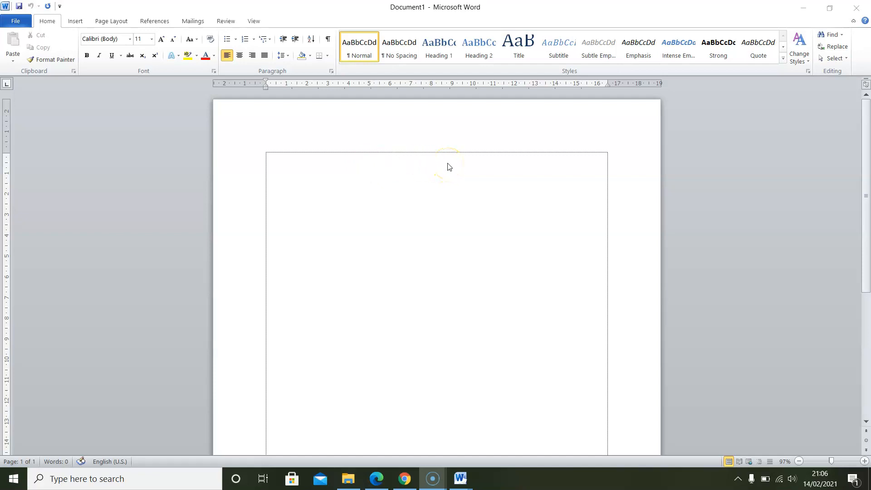
Step: Set the page margins to 4 cm top, 4 cm left, 3 cm bottom and 3 cm right
{"action": "left_click", "coordinate": [467, 165]}
{"action": "left_click", "coordinate": [391, 167]}
{"action": "left_click", "coordinate": [112, 21]}
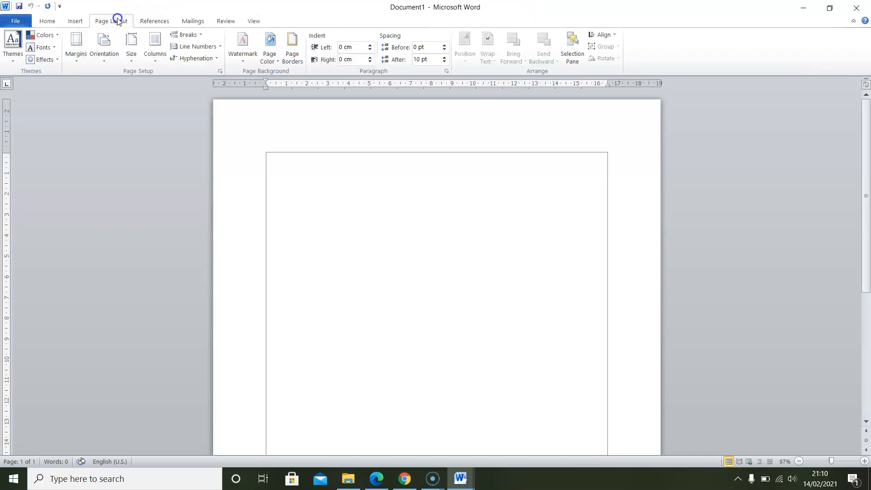
{"action": "left_click", "coordinate": [220, 72]}
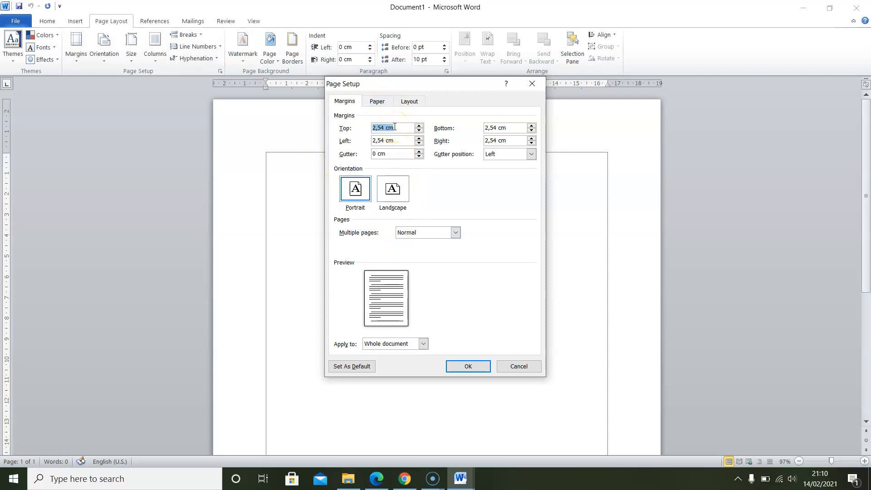
{"action": "type", "text": "4"}
{"action": "left_click", "coordinate": [384, 140]}
{"action": "double_click", "coordinate": [384, 140]}
{"action": "type", "text": "4"}
{"action": "double_click", "coordinate": [499, 127]}
{"action": "type", "text": "3"}
{"action": "left_click", "coordinate": [493, 141]}
{"action": "double_click", "coordinate": [493, 141]}
{"action": "type", "text": "3"}
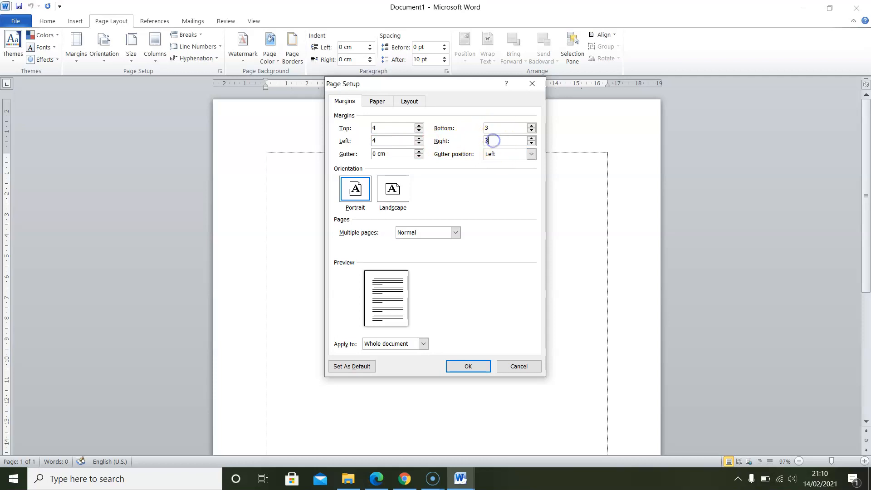
Step: Set the paper size to A4 for the whole document and apply the page setup
{"action": "left_click", "coordinate": [376, 102]}
{"action": "left_click", "coordinate": [381, 128]}
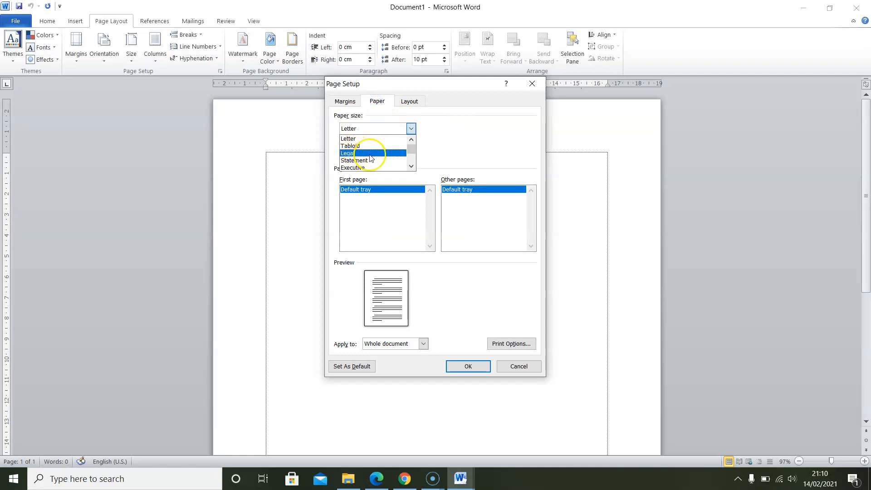
{"action": "left_click", "coordinate": [411, 166]}
{"action": "left_click", "coordinate": [411, 166]}
{"action": "left_click", "coordinate": [364, 168]}
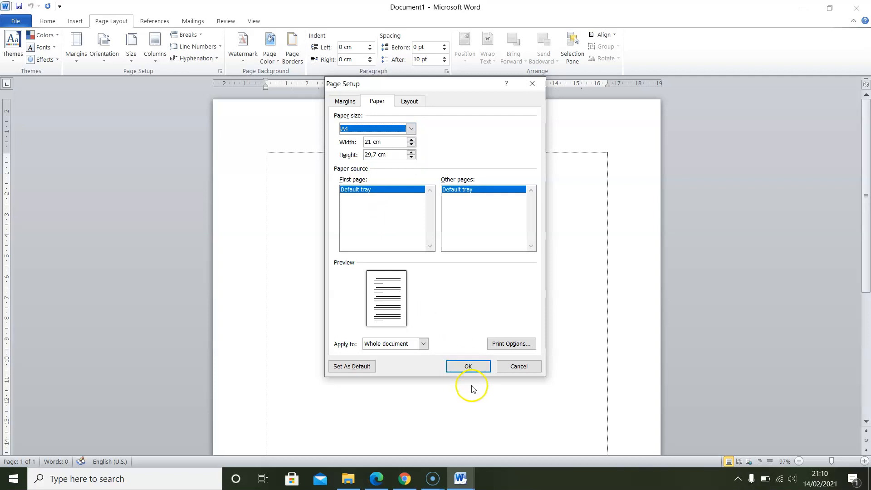
{"action": "left_click", "coordinate": [469, 366]}
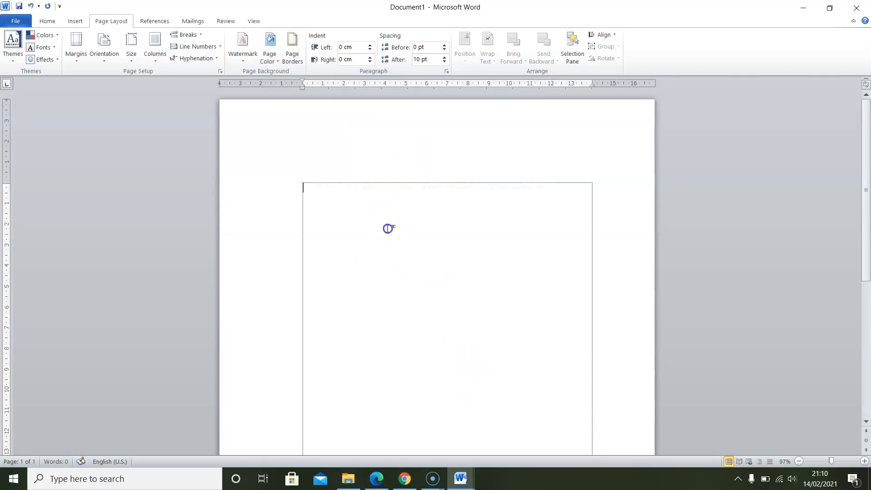
Step: Examine the blank page from top to bottom to check its margins and size
{"action": "scroll", "coordinate": [394, 229], "scroll_direction": "down", "scroll_amount": 3}
{"action": "scroll", "coordinate": [419, 262], "scroll_direction": "down", "scroll_amount": 1}
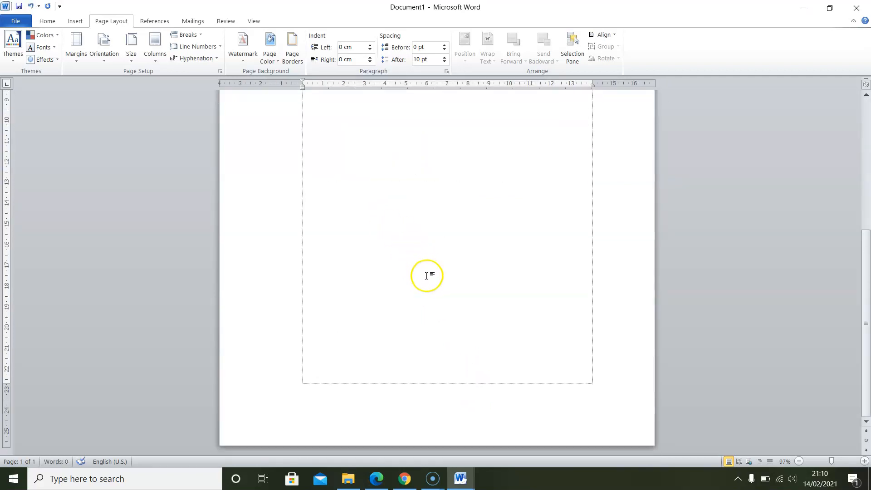
{"action": "scroll", "coordinate": [422, 264], "scroll_direction": "up", "scroll_amount": 5}
{"action": "scroll", "coordinate": [425, 267], "scroll_direction": "up", "scroll_amount": 3, "text": "ctrl"}
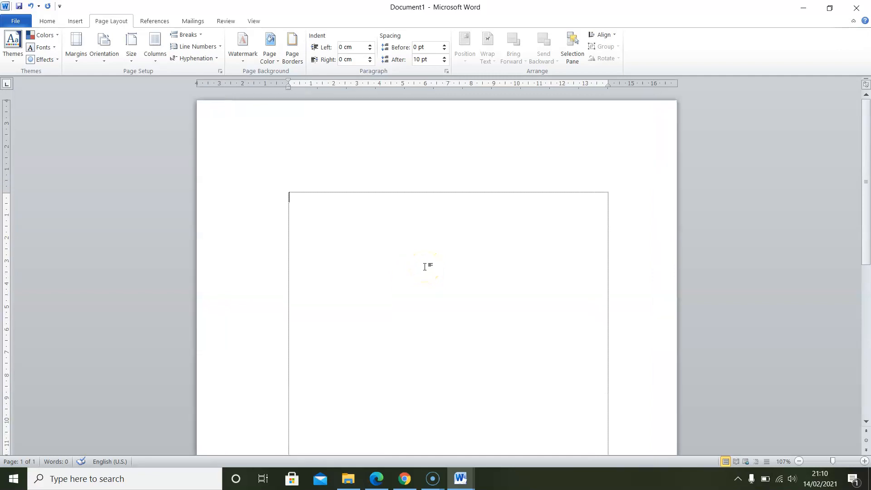
{"action": "scroll", "coordinate": [424, 267], "scroll_direction": "down", "scroll_amount": 2}
{"action": "scroll", "coordinate": [385, 247], "scroll_direction": "up", "scroll_amount": 2}
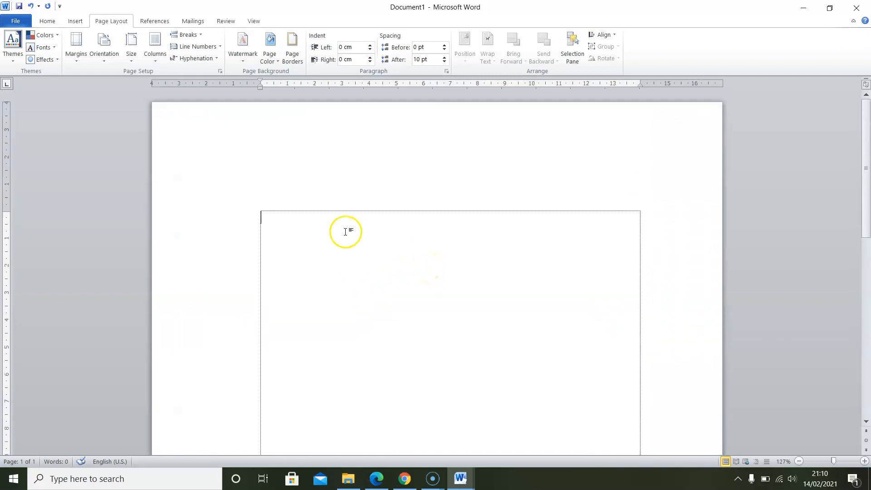
{"action": "left_click", "coordinate": [316, 215]}
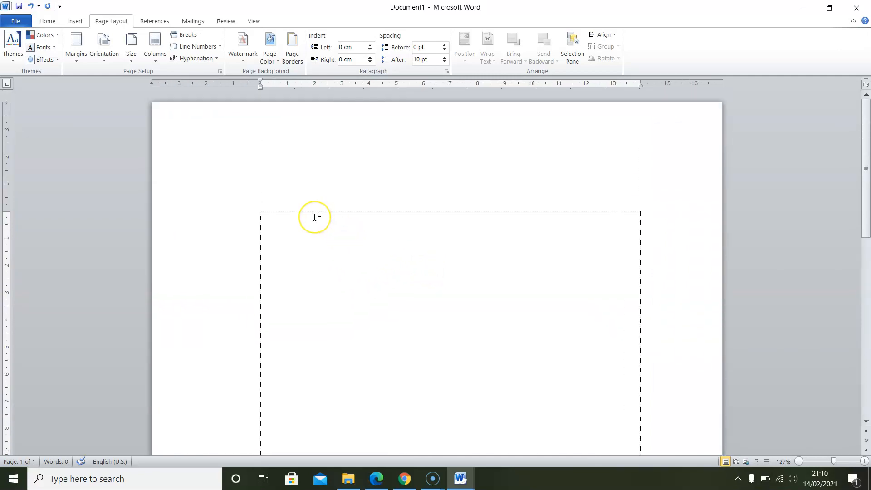
{"action": "left_click", "coordinate": [309, 226]}
{"action": "scroll", "coordinate": [310, 225], "scroll_direction": "down", "scroll_amount": 3}
{"action": "scroll", "coordinate": [310, 225], "scroll_direction": "up", "scroll_amount": 3}
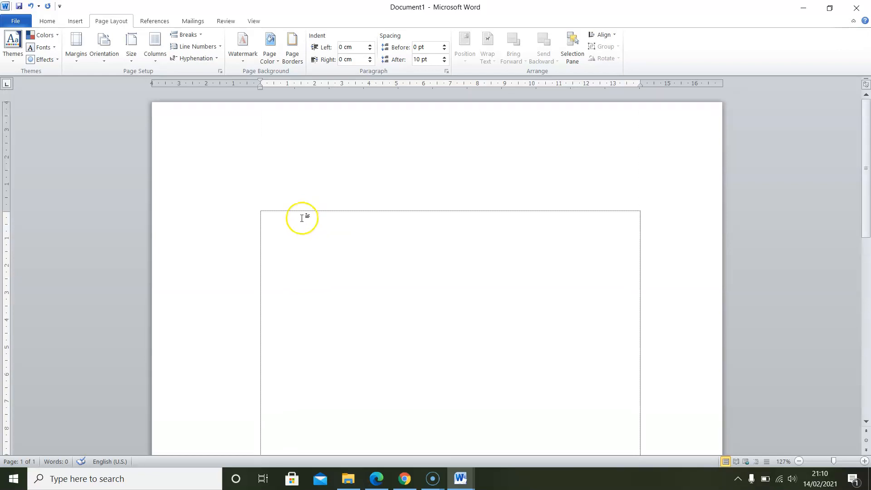
Step: Enter the title "Sistem Pakar untuk Identifikasi Kepribadian Remaja dengan Metode Forward Chaining" on the first page, followed by blank lines
{"action": "left_click", "coordinate": [281, 217]}
{"action": "type", "text": "Sistem Pakar"}
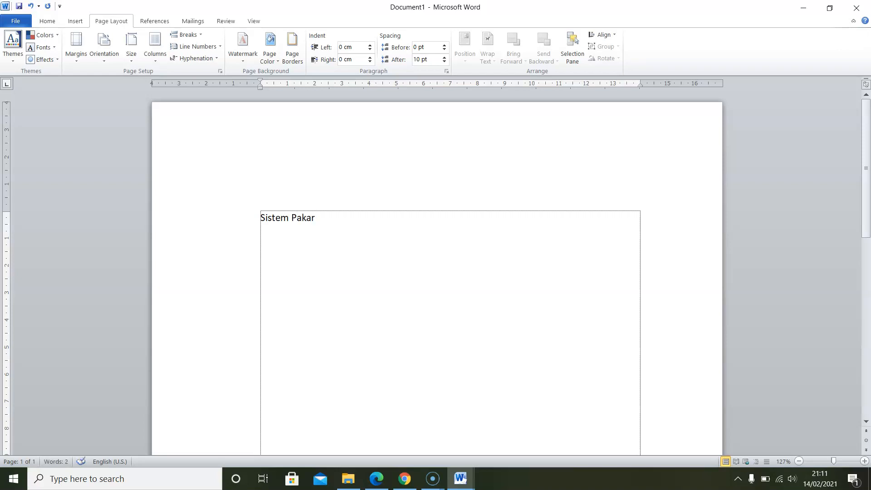
{"action": "type", "text": " untuk Identifikasi "}
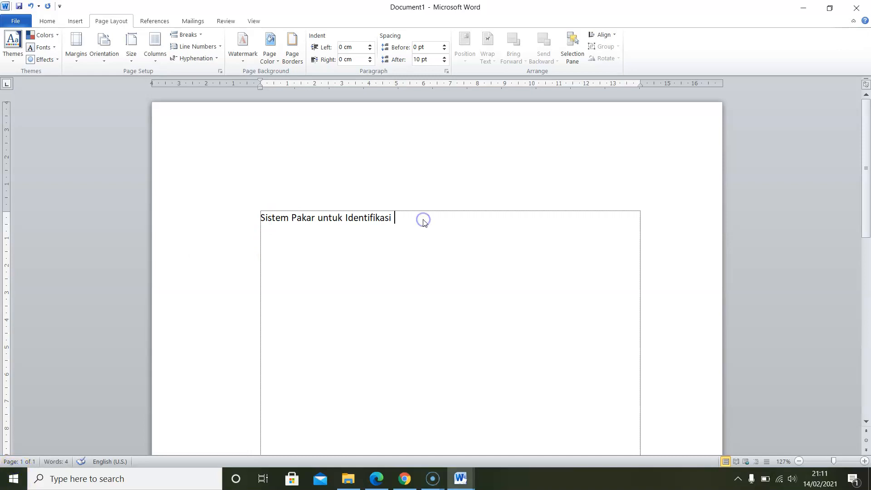
{"action": "type", "text": "Kepribadian Remaja dengan Me"}
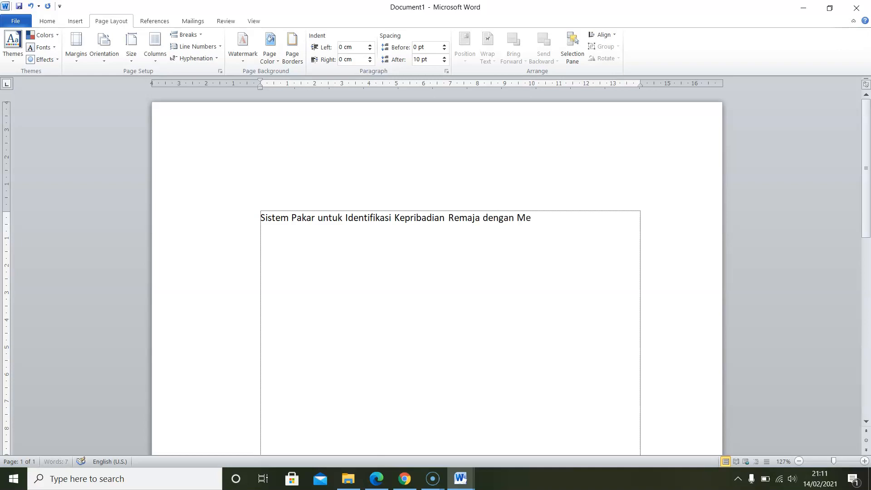
{"action": "type", "text": "tode Forward Chaining"}
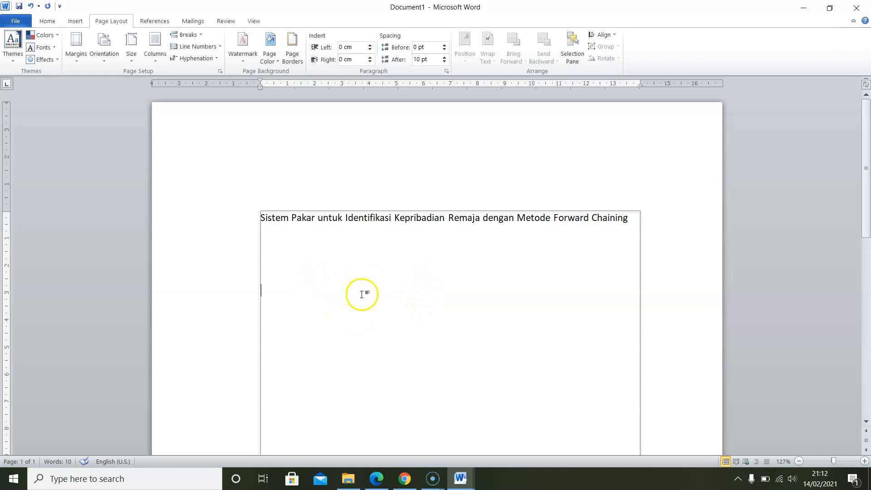
Step: Insert a Next Page section break a few lines below the title
{"action": "scroll", "coordinate": [361, 293], "scroll_direction": "down", "scroll_amount": 10}
{"action": "scroll", "coordinate": [447, 359], "scroll_direction": "down", "scroll_amount": 1}
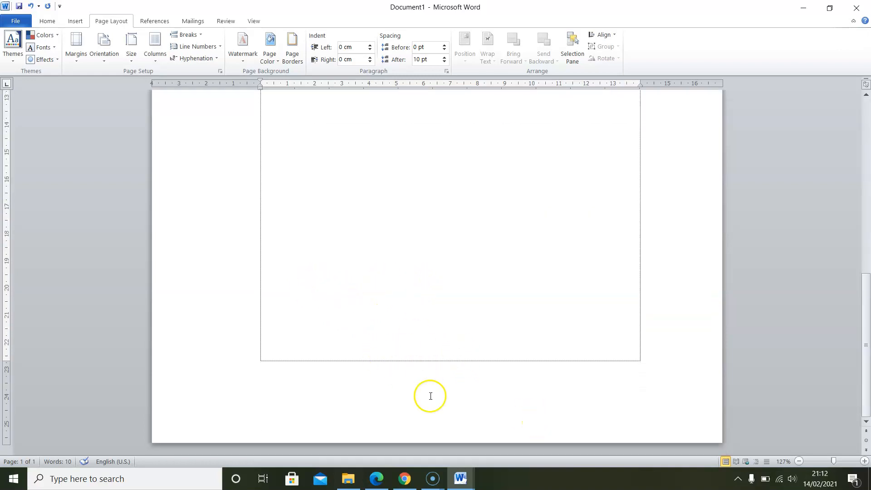
{"action": "scroll", "coordinate": [426, 295], "scroll_direction": "up", "scroll_amount": 10}
{"action": "scroll", "coordinate": [409, 299], "scroll_direction": "up", "scroll_amount": 1}
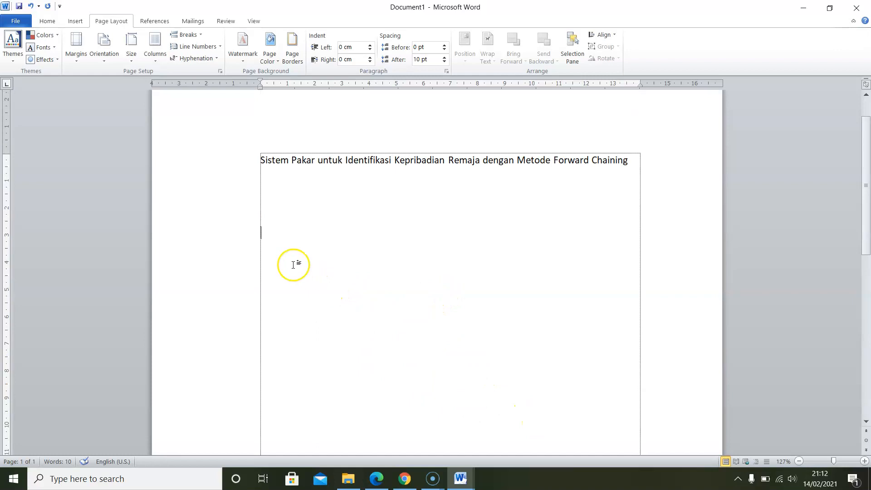
{"action": "left_click", "coordinate": [276, 238]}
{"action": "left_click", "coordinate": [201, 34]}
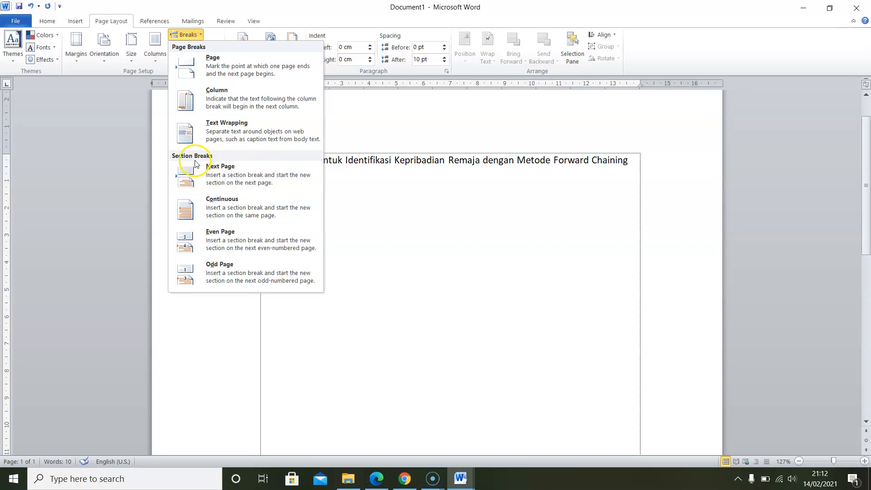
{"action": "left_click", "coordinate": [252, 175]}
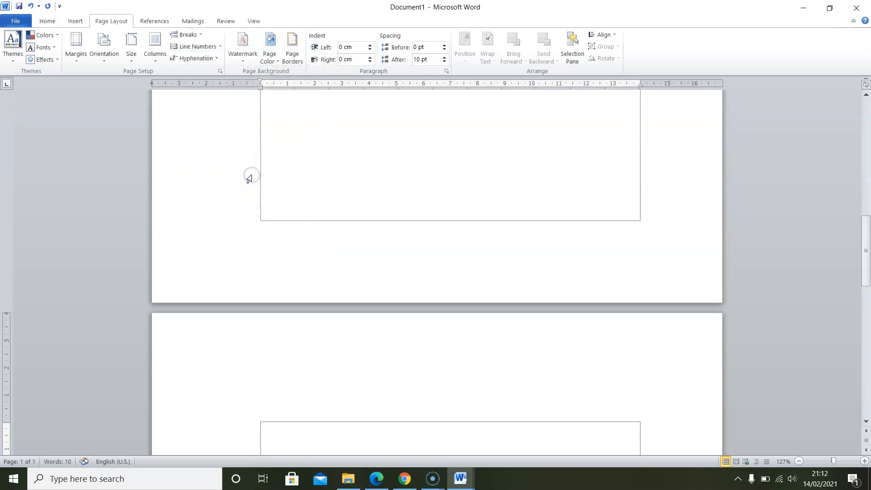
Step: Review the title page and the new page created by the section break
{"action": "scroll", "coordinate": [306, 302], "scroll_direction": "down", "scroll_amount": 1}
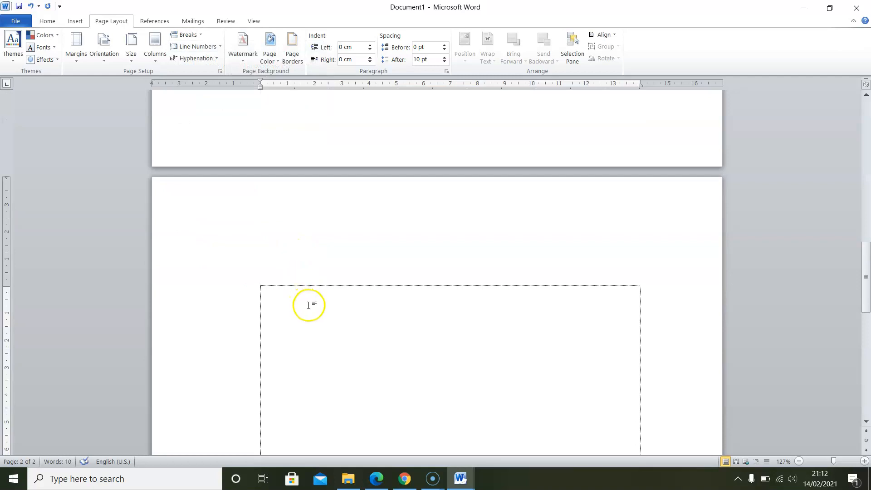
{"action": "scroll", "coordinate": [308, 272], "scroll_direction": "up", "scroll_amount": 12}
{"action": "scroll", "coordinate": [309, 236], "scroll_direction": "down", "scroll_amount": 10}
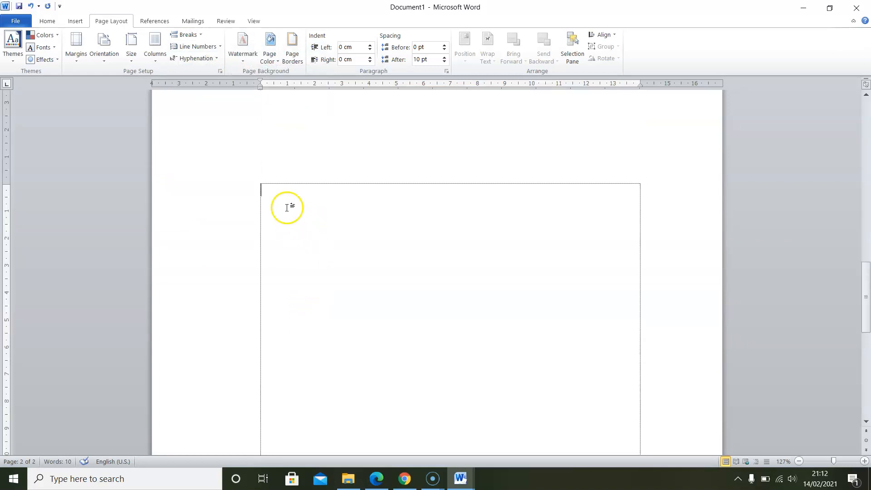
{"action": "left_click", "coordinate": [282, 196]}
{"action": "scroll", "coordinate": [319, 186], "scroll_direction": "up", "scroll_amount": 3}
{"action": "scroll", "coordinate": [319, 185], "scroll_direction": "up", "scroll_amount": 5}
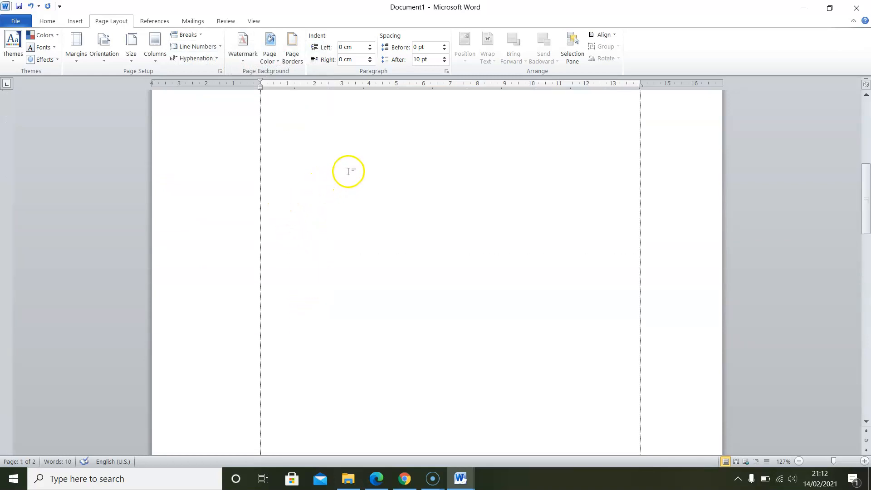
{"action": "left_click", "coordinate": [348, 171]}
{"action": "scroll", "coordinate": [319, 247], "scroll_direction": "down", "scroll_amount": 4}
{"action": "scroll", "coordinate": [319, 254], "scroll_direction": "down", "scroll_amount": 5}
Step: Enter the heading "Daftar Isi" at the top of the second page and insert a page break after it
{"action": "left_click", "coordinate": [296, 201]}
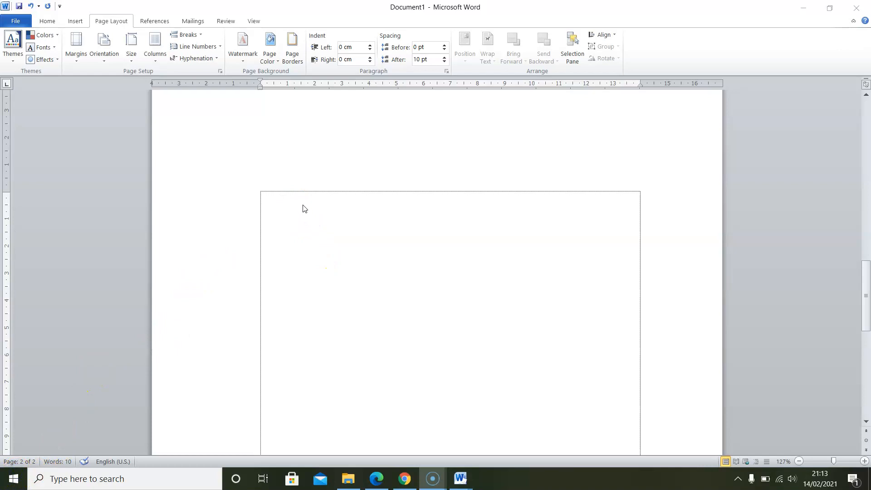
{"action": "left_click", "coordinate": [304, 206]}
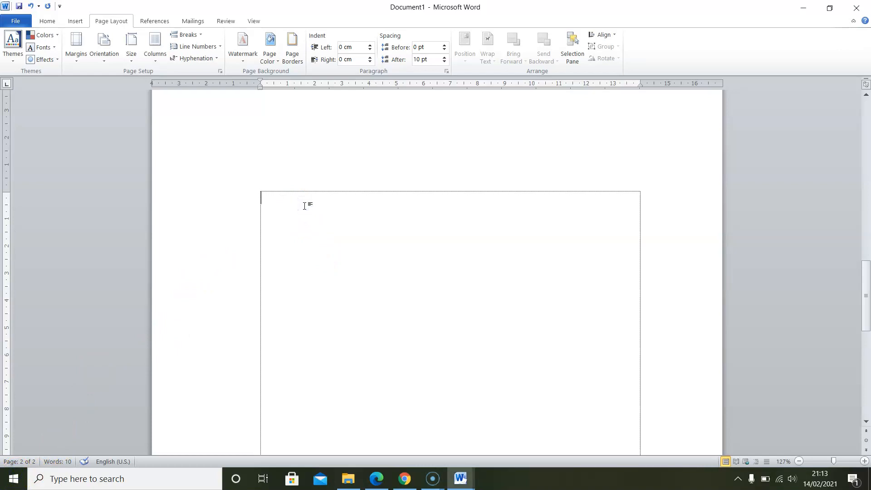
{"action": "type", "text": "Daftar Isi"}
{"action": "left_click", "coordinate": [200, 35]}
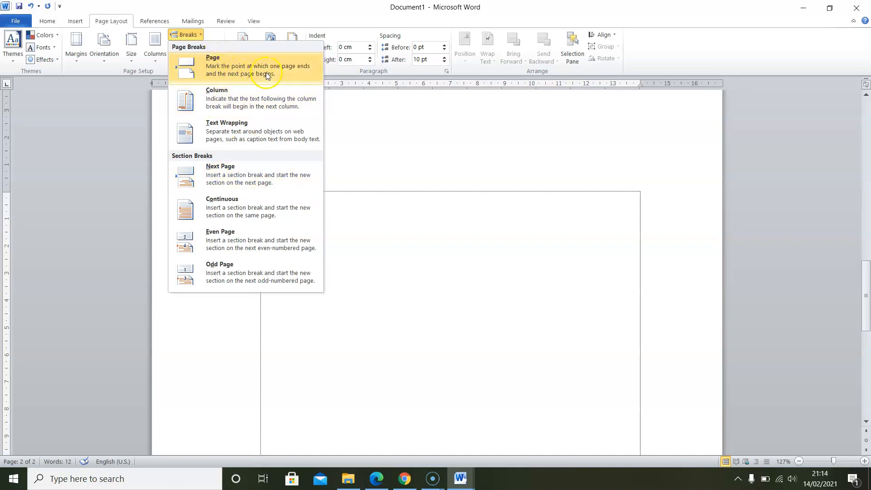
{"action": "left_click", "coordinate": [247, 71]}
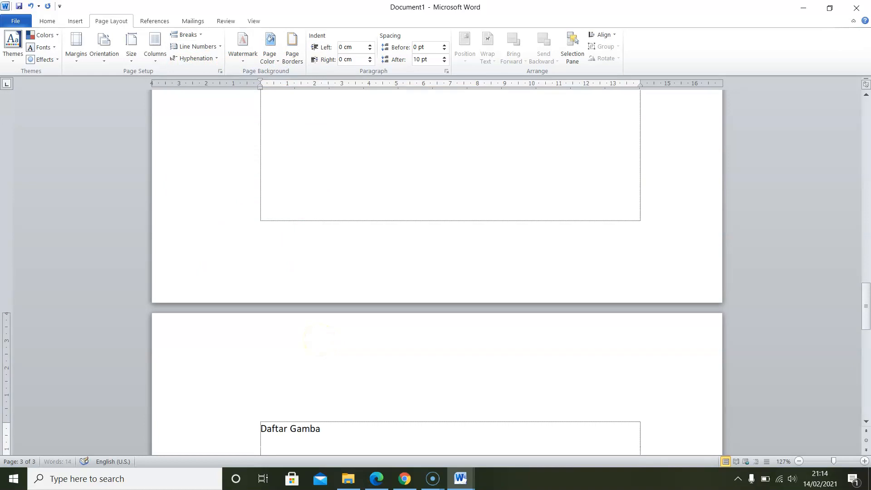
Step: Enter the heading "Daftar Gambar" on the third page with blank lines below, and insert a page break after it
{"action": "scroll", "coordinate": [436, 272], "scroll_direction": "down", "scroll_amount": 3}
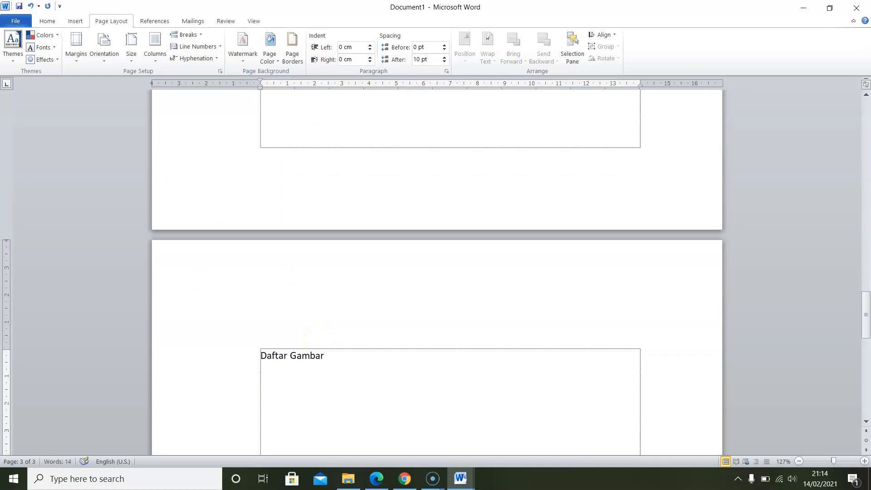
{"action": "scroll", "coordinate": [127, 384], "scroll_direction": "down", "scroll_amount": 1}
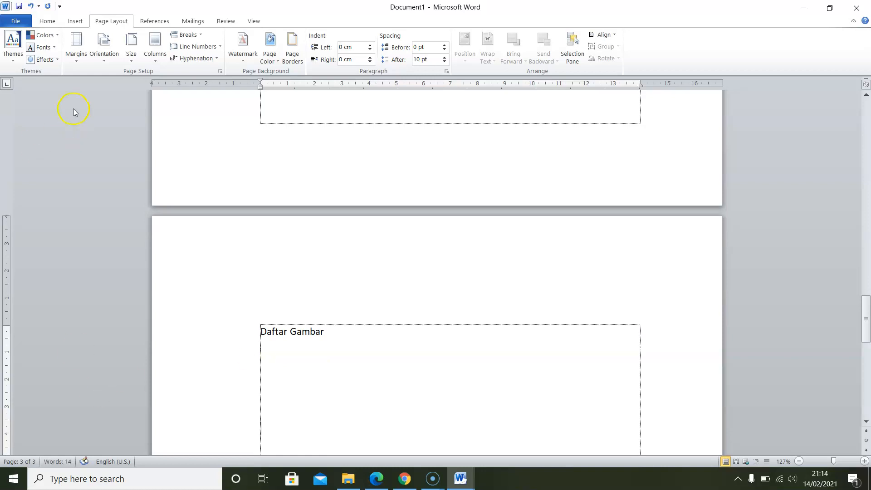
{"action": "left_click", "coordinate": [201, 37]}
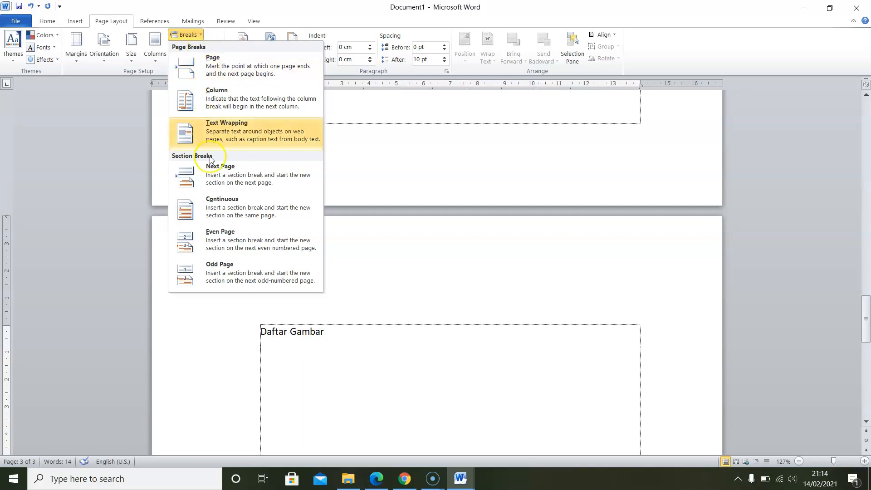
{"action": "left_click", "coordinate": [261, 67]}
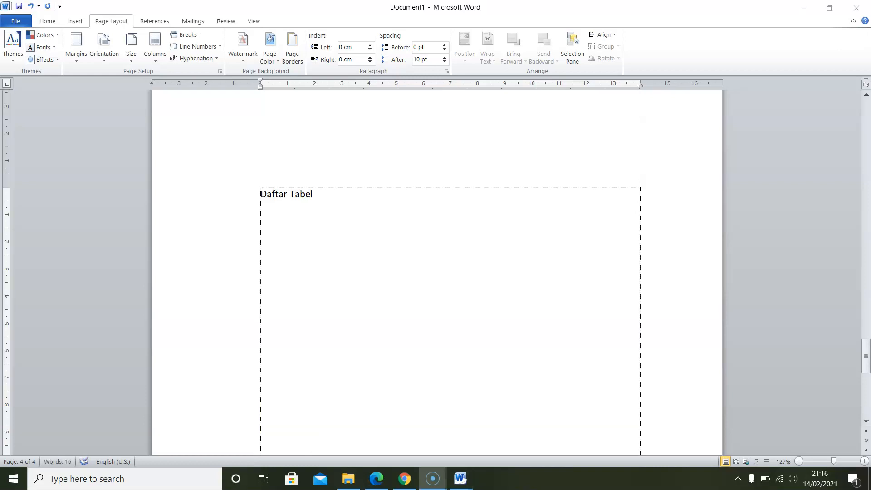
Step: Enter the heading "Daftar Tabel" on the fourth page with blank lines below, and insert a Next Page section break
{"action": "left_click", "coordinate": [356, 194]}
{"action": "key", "text": "Return"}
{"action": "key", "text": "Return"}
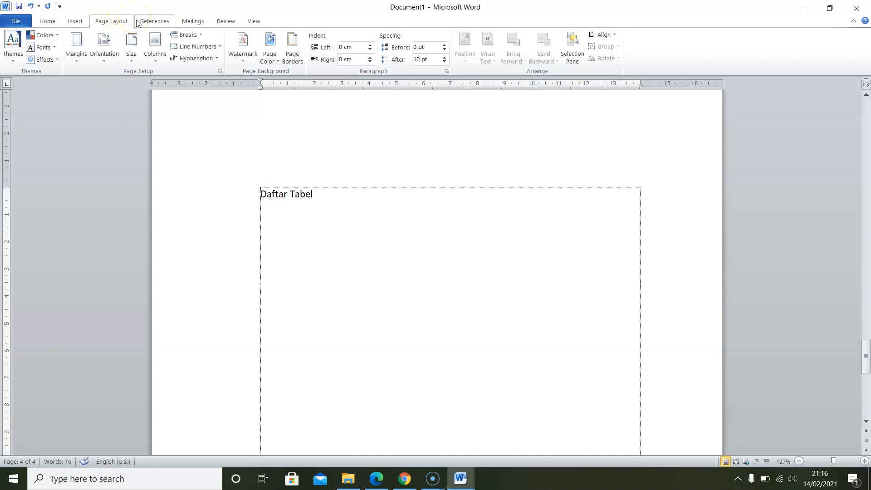
{"action": "left_click", "coordinate": [202, 38]}
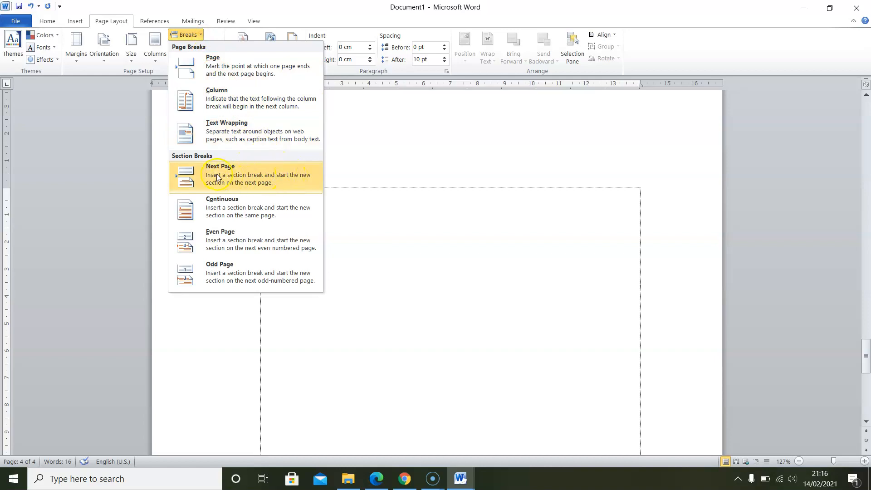
{"action": "left_click", "coordinate": [262, 180]}
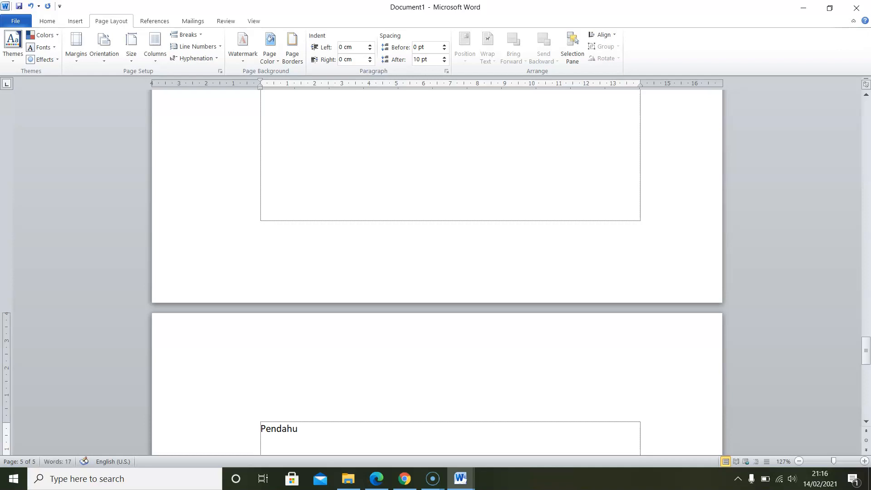
Step: Complete the heading "Pendahuluan" on the fifth page with blank lines below, and insert a page break after it
{"action": "key", "text": "Return"}
{"action": "key", "text": "Return"}
{"action": "key", "text": "Return"}
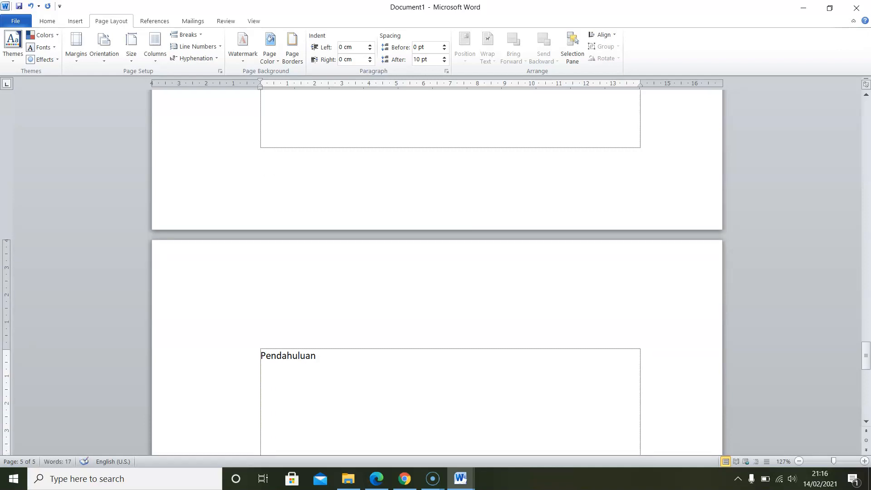
{"action": "left_click", "coordinate": [200, 35]}
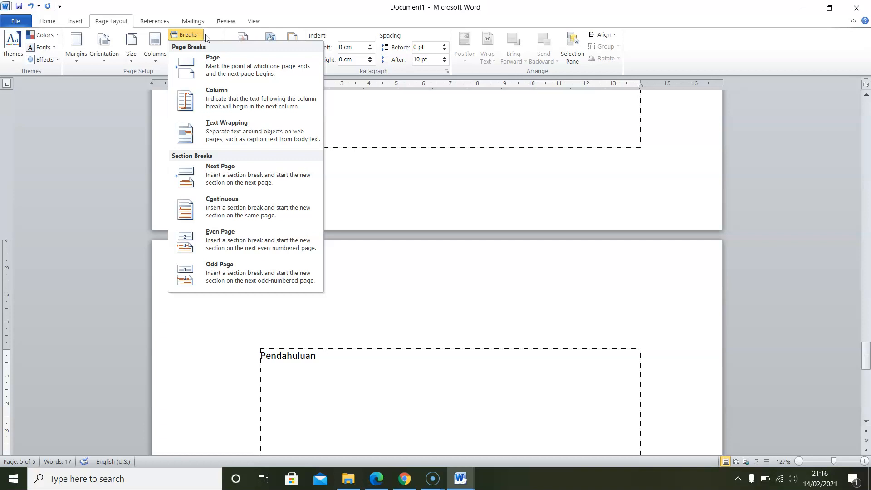
{"action": "left_click", "coordinate": [227, 72]}
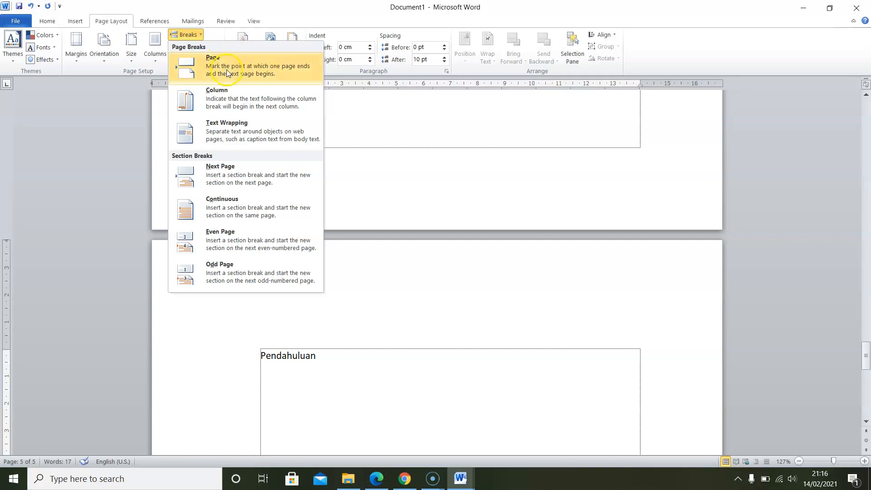
{"action": "left_click", "coordinate": [254, 70]}
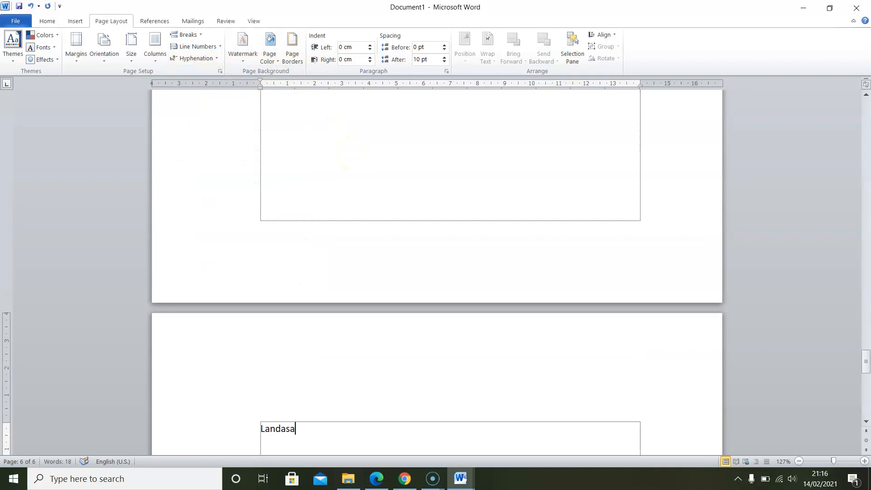
Step: Complete the heading "Landasan Teori" on the sixth page with blank lines below, and insert a page break after it
{"action": "type", "text": "Teori"}
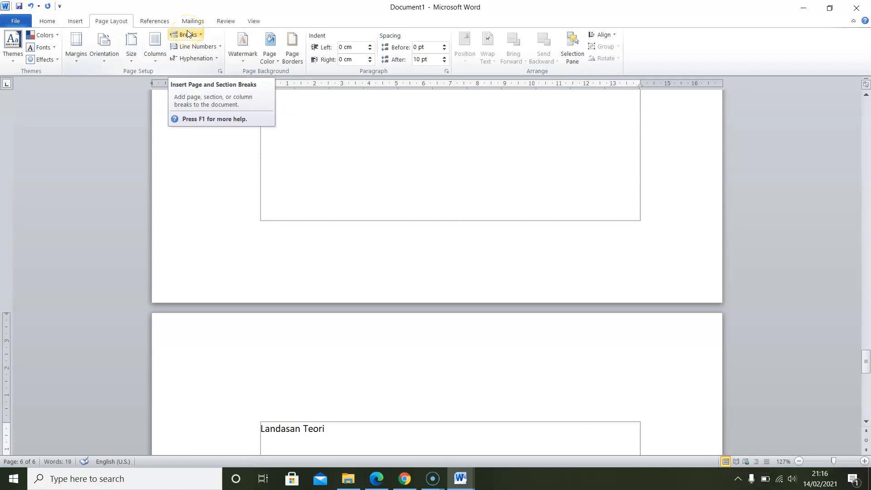
{"action": "key", "text": "Return"}
{"action": "key", "text": "Return"}
{"action": "key", "text": "Return"}
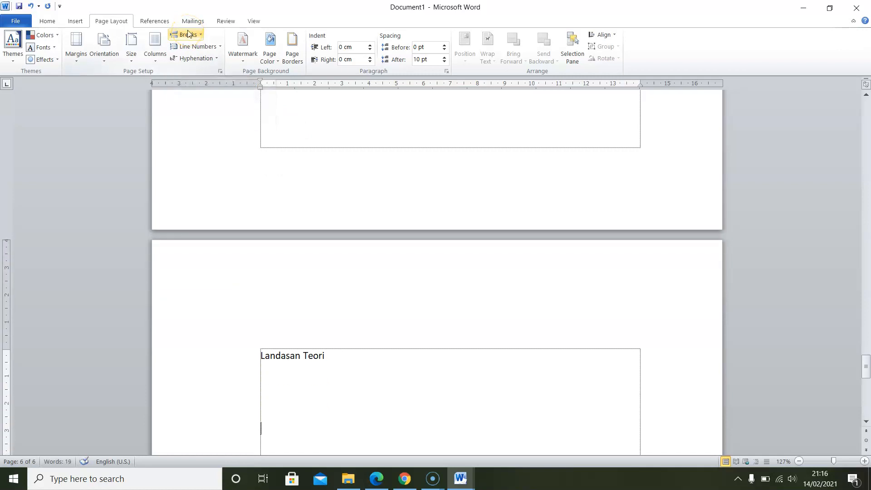
{"action": "left_click", "coordinate": [202, 35]}
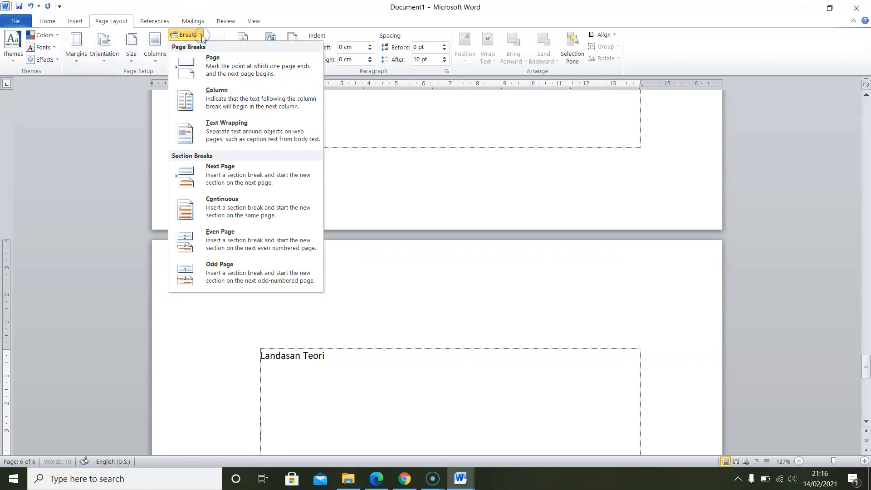
{"action": "left_click", "coordinate": [250, 177]}
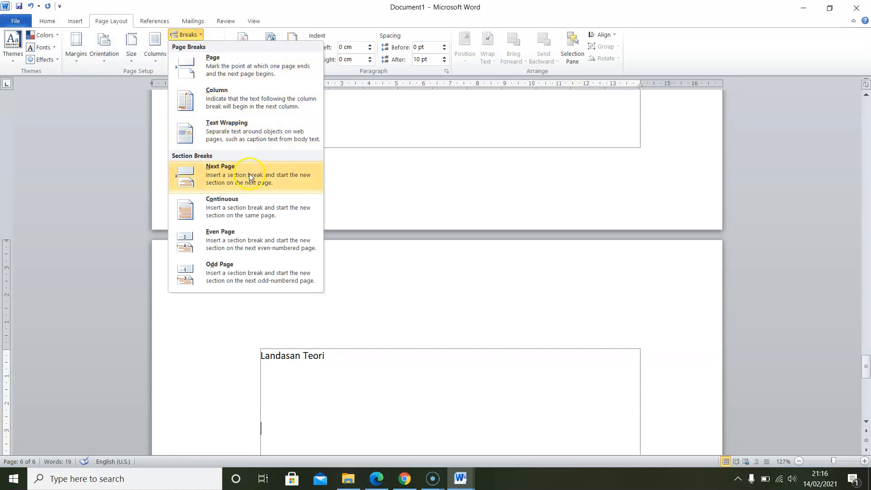
{"action": "left_click", "coordinate": [238, 65]}
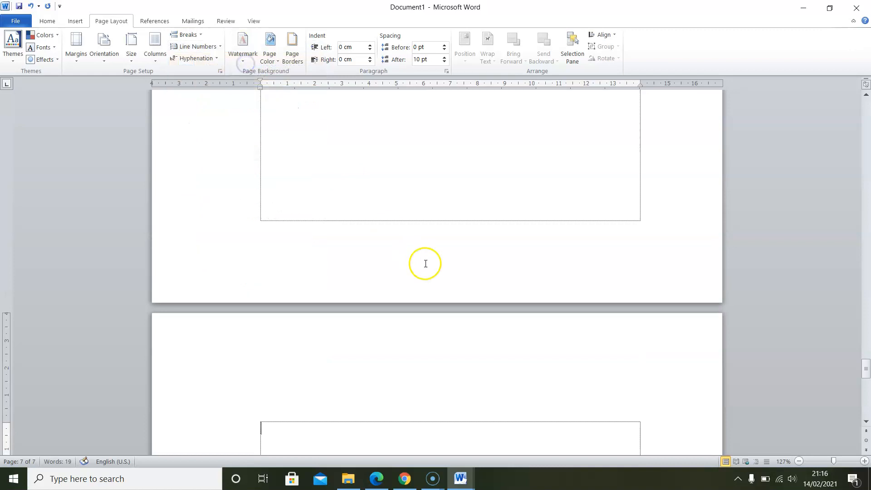
Step: Enter the heading "Metodologi Penelitian" on the seventh page with blank lines below, and insert a page break after it
{"action": "left_click", "coordinate": [278, 432]}
{"action": "type", "text": "Metodologi Penelitia"}
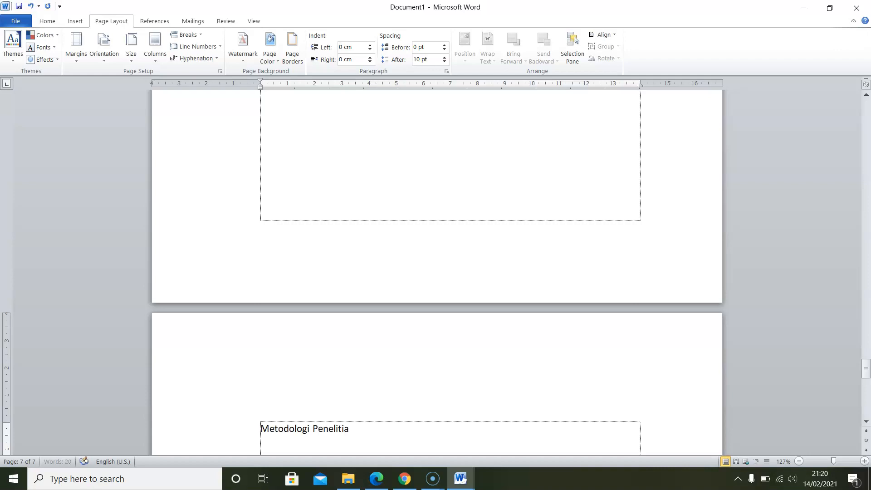
{"action": "scroll", "coordinate": [436, 273], "scroll_direction": "down", "scroll_amount": 3}
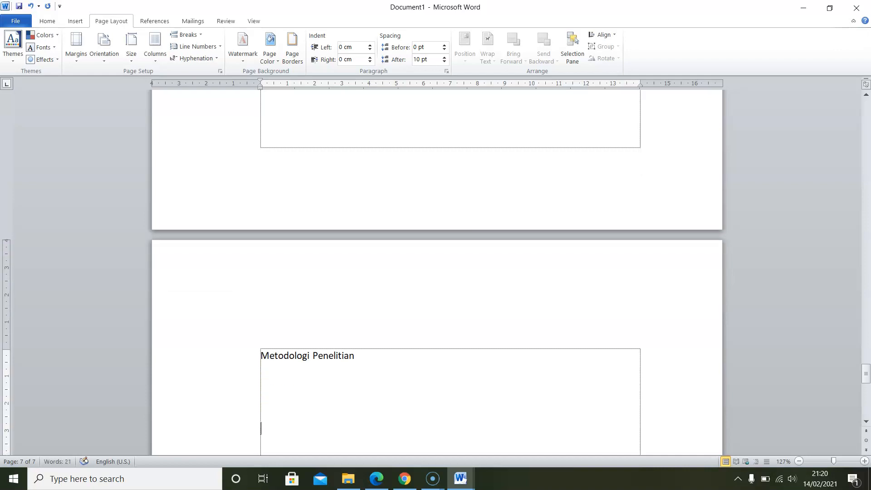
{"action": "left_click", "coordinate": [201, 35]}
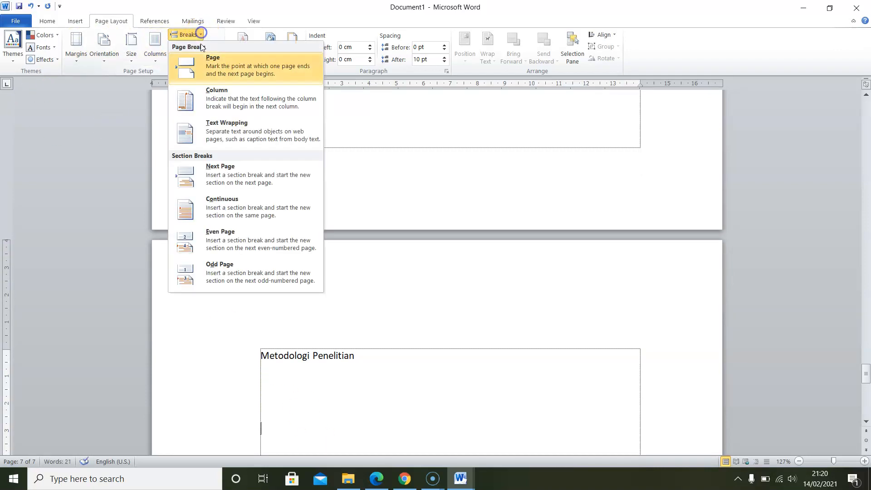
{"action": "left_click", "coordinate": [227, 69]}
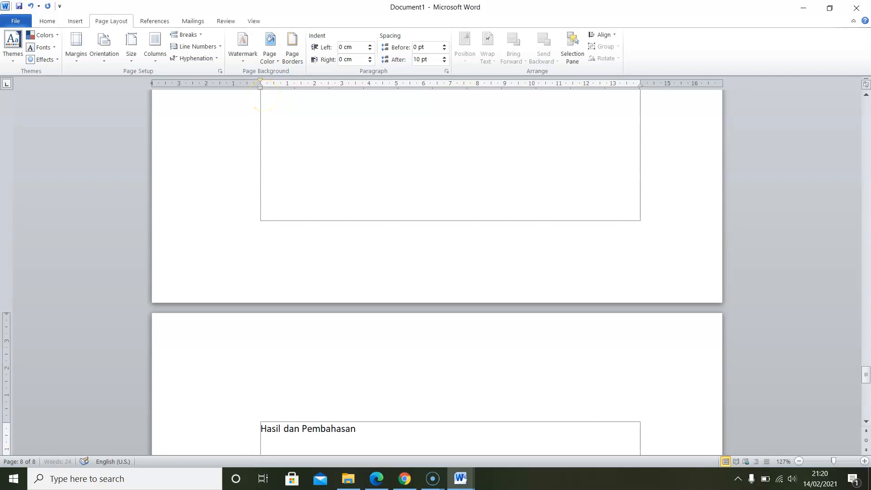
Step: Enter the heading "Hasil dan Pembahasan" on the eighth page with blank lines below, and insert a page break after it
{"action": "key", "text": "Return"}
{"action": "key", "text": "Return"}
{"action": "key", "text": "Return"}
{"action": "key", "text": "Return"}
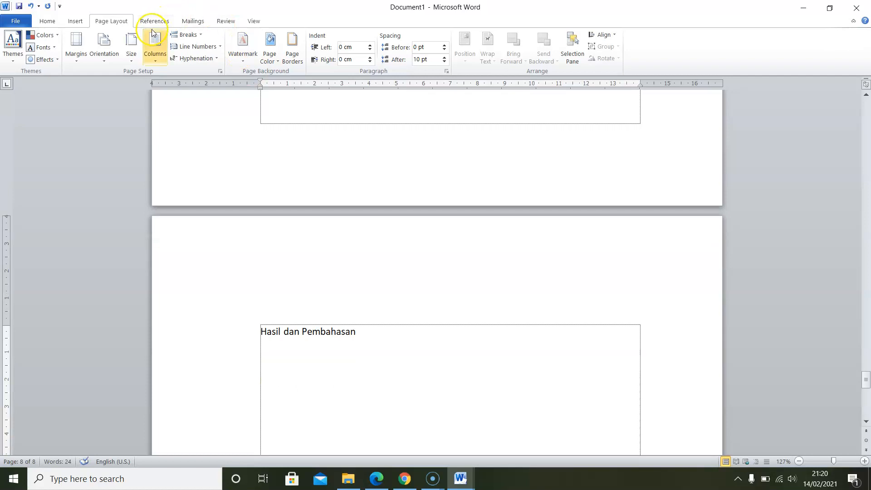
{"action": "left_click", "coordinate": [196, 37]}
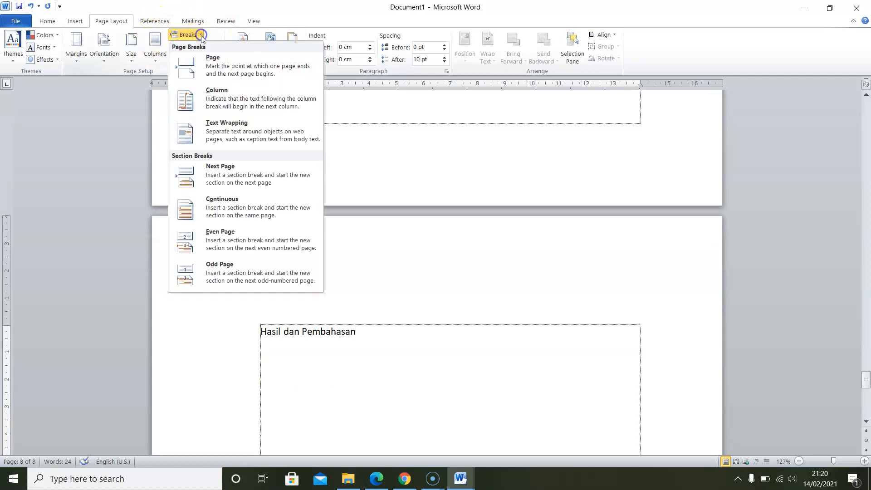
{"action": "left_click", "coordinate": [227, 68]}
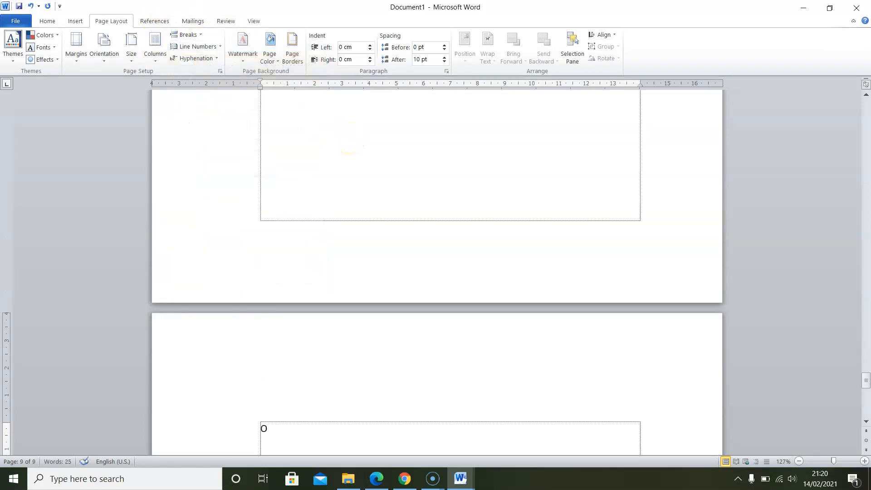
Step: Enter a one-word heading on the new ninth page, undoing a slip in the typing
{"action": "type", "text": "tu"}
{"action": "key", "text": "ctrl+z"}
Step: Insert a custom table of contents with the default settings on the line below the "Daftar Isi" heading
{"action": "scroll", "coordinate": [341, 190], "scroll_direction": "up", "scroll_amount": 15}
{"action": "scroll", "coordinate": [363, 218], "scroll_direction": "up", "scroll_amount": 10}
{"action": "scroll", "coordinate": [361, 219], "scroll_direction": "up", "scroll_amount": 10}
{"action": "scroll", "coordinate": [350, 213], "scroll_direction": "up", "scroll_amount": 10}
{"action": "left_click", "coordinate": [295, 282]}
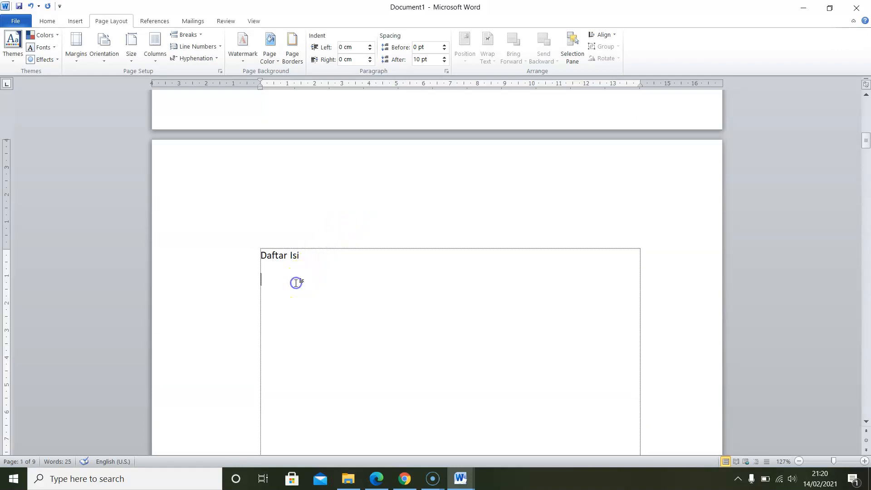
{"action": "scroll", "coordinate": [296, 279], "scroll_direction": "up", "scroll_amount": 8}
{"action": "scroll", "coordinate": [296, 278], "scroll_direction": "down", "scroll_amount": 7}
{"action": "scroll", "coordinate": [304, 277], "scroll_direction": "up", "scroll_amount": 12}
{"action": "scroll", "coordinate": [423, 203], "scroll_direction": "down", "scroll_amount": 16}
{"action": "left_click", "coordinate": [267, 176]}
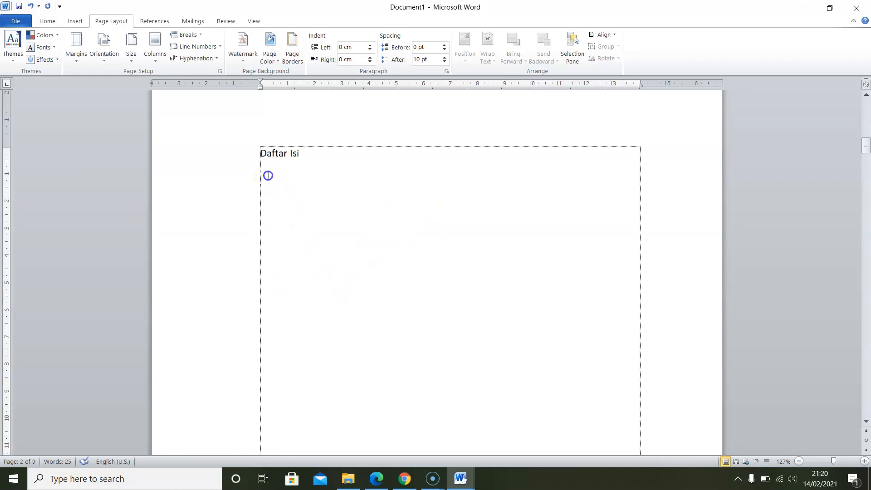
{"action": "left_click", "coordinate": [154, 21]}
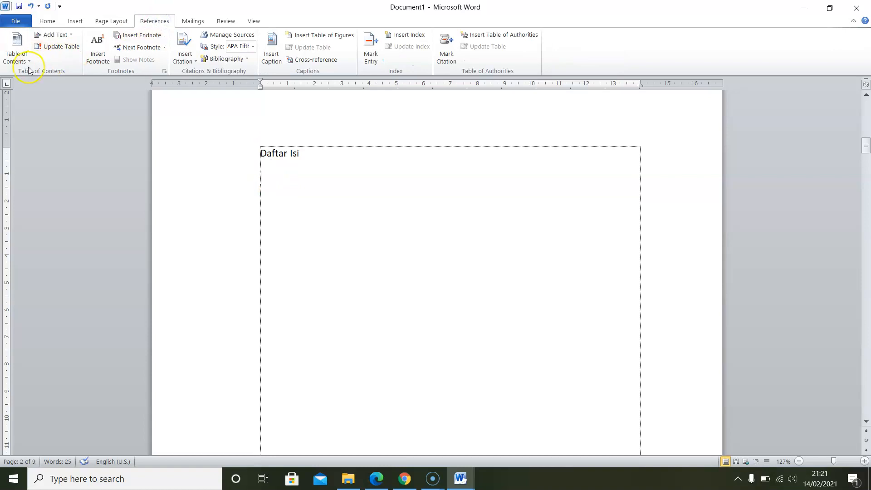
{"action": "left_click", "coordinate": [18, 56]}
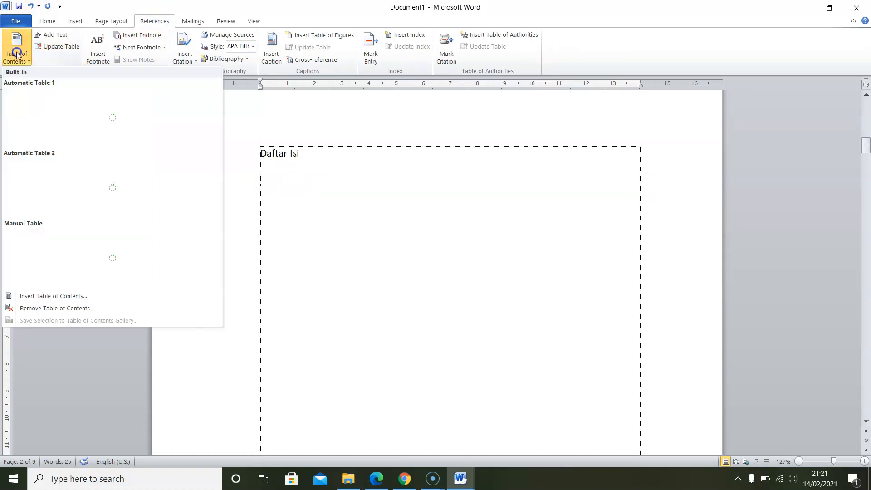
{"action": "left_click", "coordinate": [72, 296]}
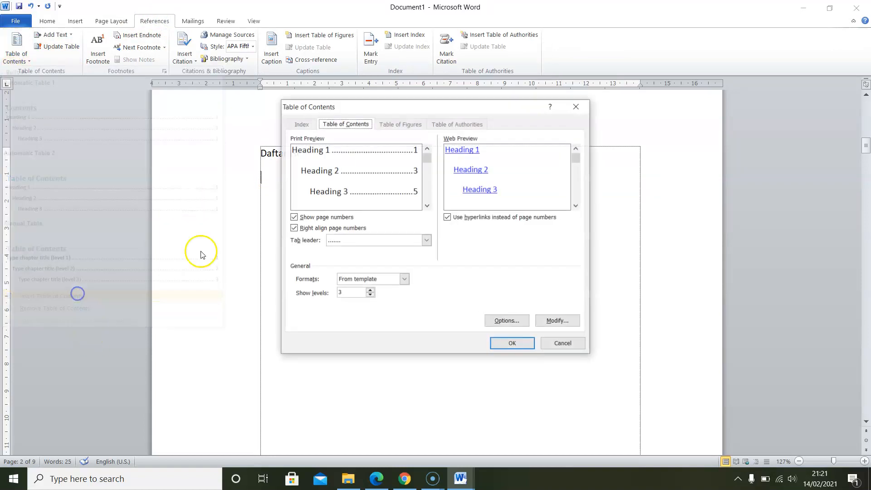
{"action": "left_click", "coordinate": [510, 343]}
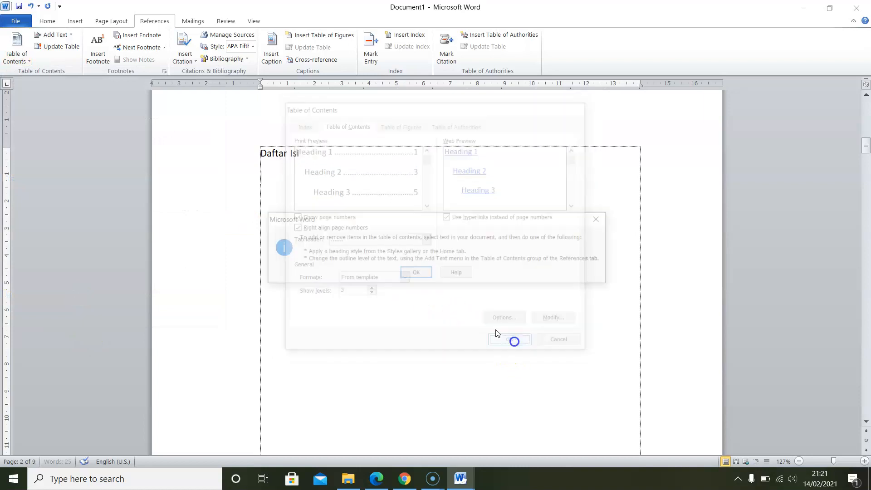
{"action": "left_click", "coordinate": [412, 274]}
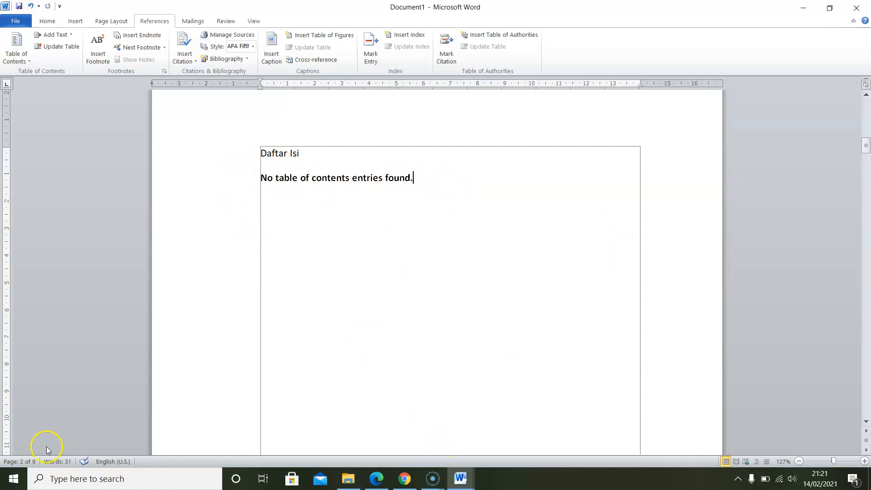
Step: Apply the Heading 1 style to the chapter title "Pendahuluan" on the fifth page
{"action": "scroll", "coordinate": [422, 342], "scroll_direction": "down", "scroll_amount": 15}
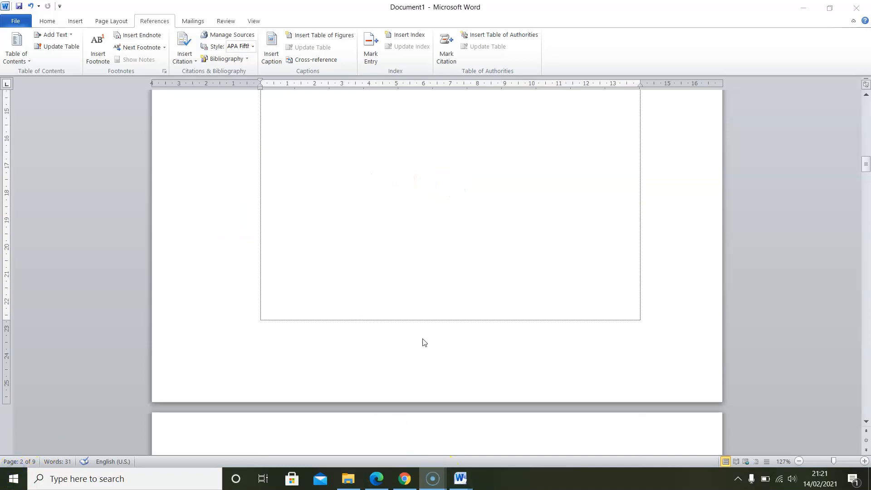
{"action": "scroll", "coordinate": [415, 342], "scroll_direction": "down", "scroll_amount": 20}
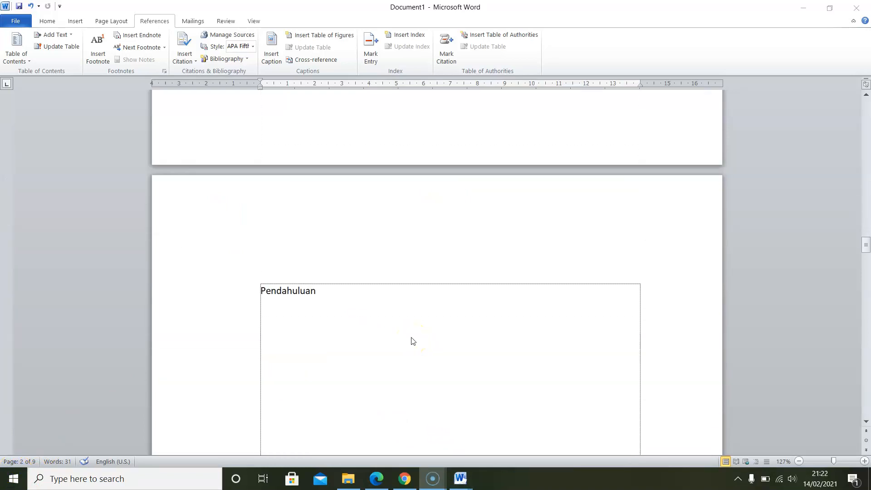
{"action": "left_click", "coordinate": [263, 294]}
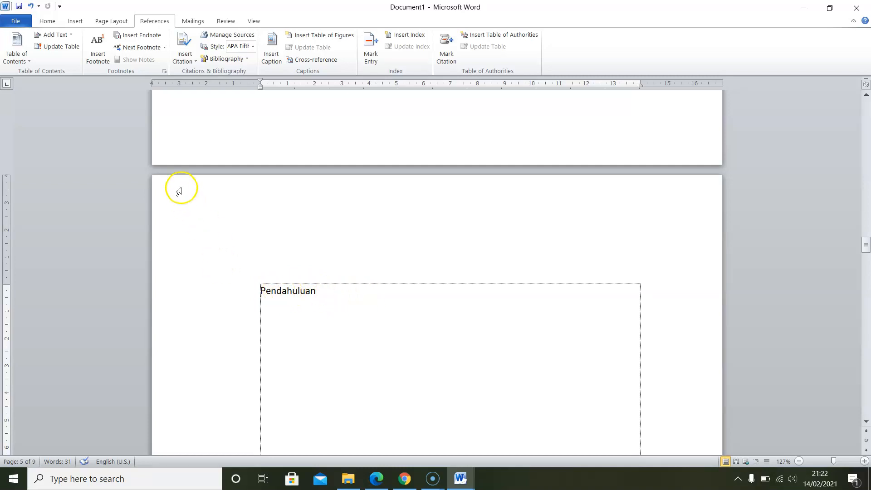
{"action": "left_click", "coordinate": [46, 21]}
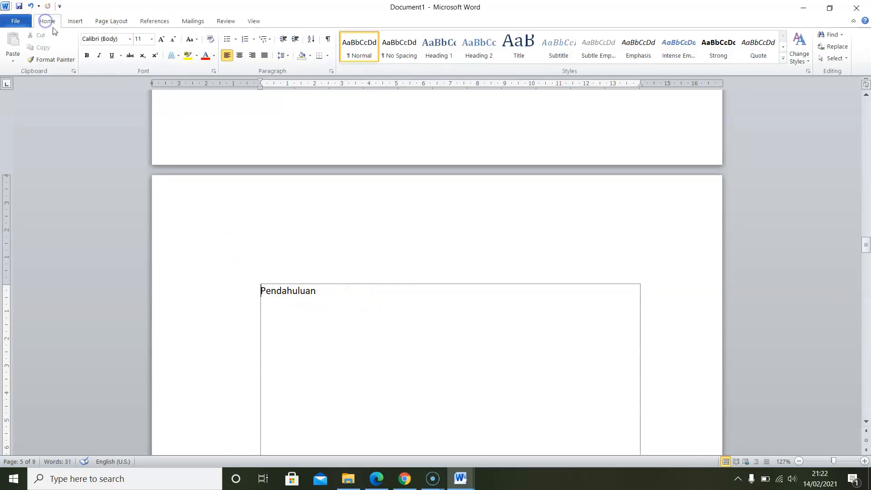
{"action": "left_click", "coordinate": [260, 290]}
{"action": "left_click", "coordinate": [783, 58]}
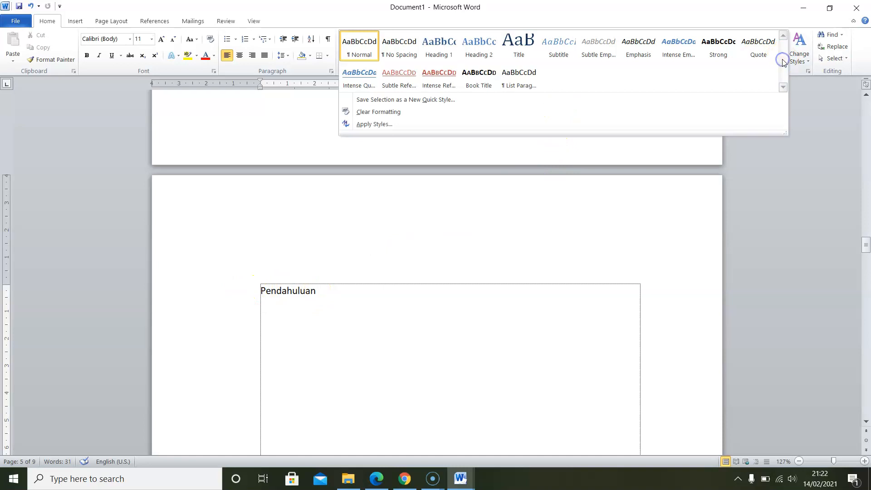
{"action": "left_click", "coordinate": [444, 56]}
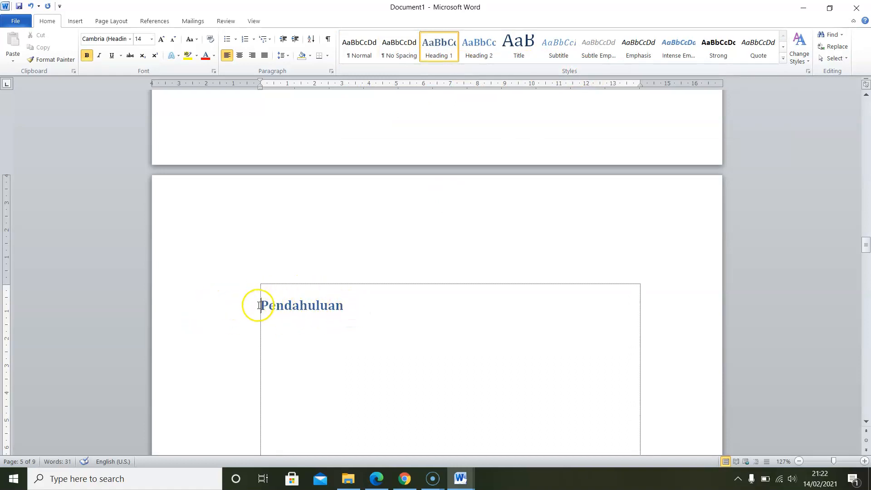
Step: Modify the Heading 1 style to use Times New Roman, size 14, with the Automatic font color
{"action": "right_click", "coordinate": [442, 54]}
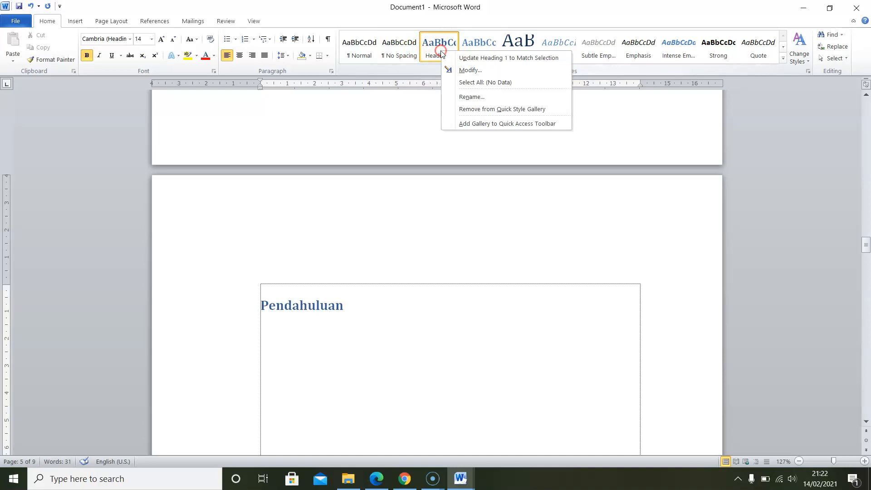
{"action": "left_click", "coordinate": [474, 70]}
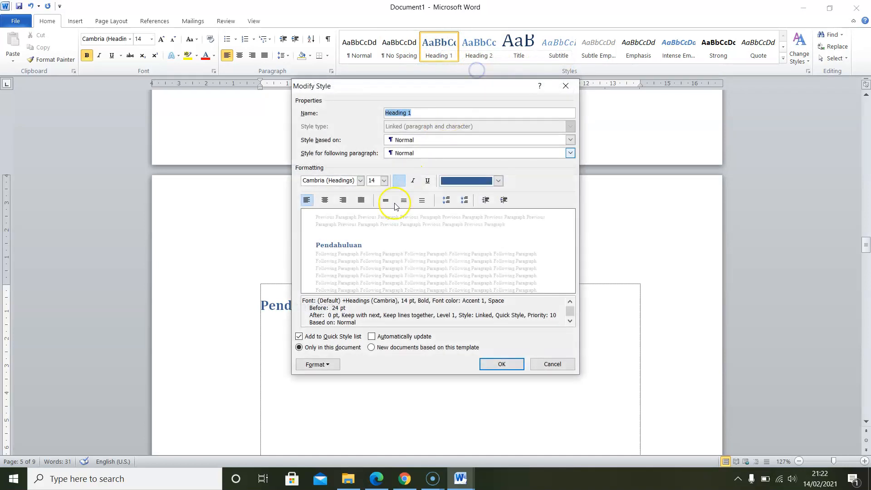
{"action": "left_click", "coordinate": [497, 182]}
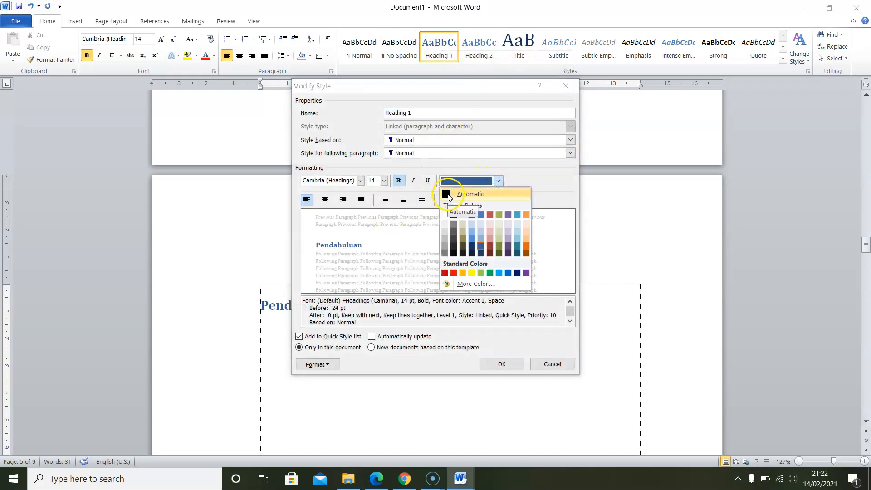
{"action": "left_click", "coordinate": [448, 194]}
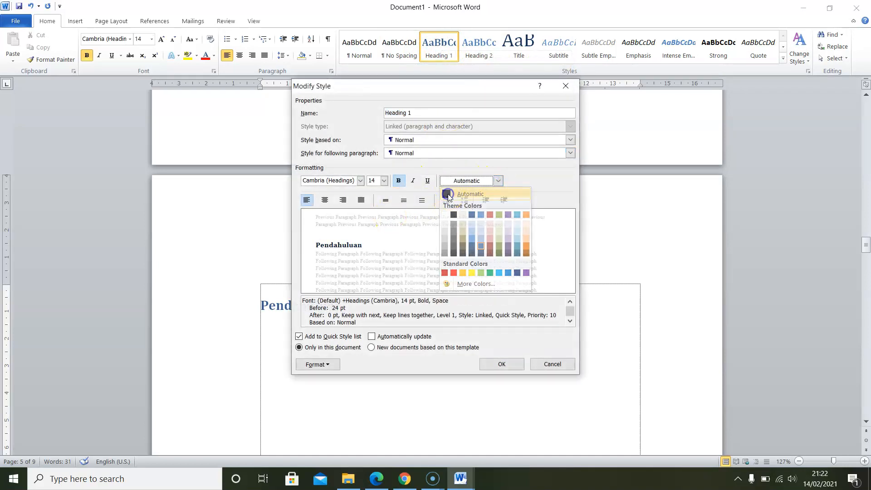
{"action": "left_click", "coordinate": [360, 181]}
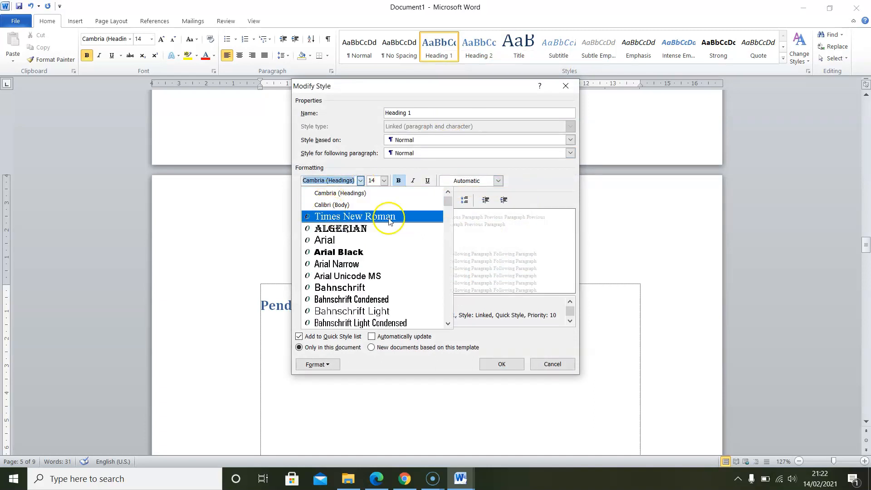
{"action": "left_click", "coordinate": [366, 220]}
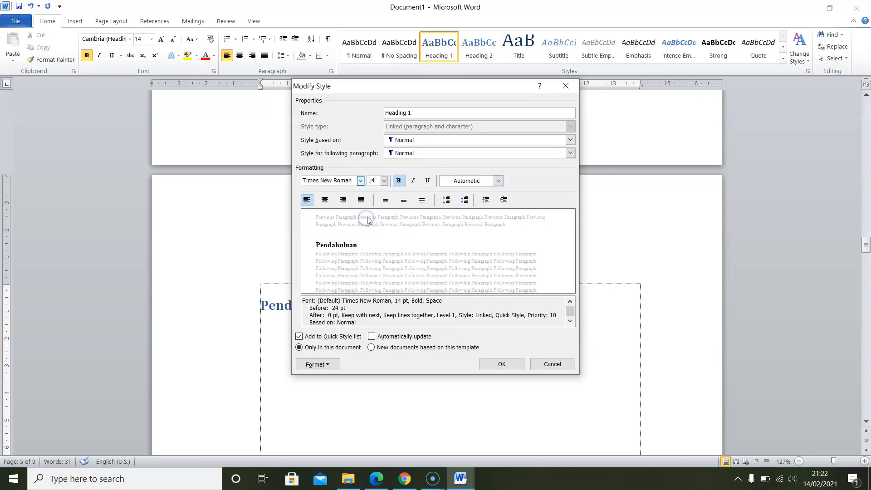
{"action": "left_click", "coordinate": [383, 180]}
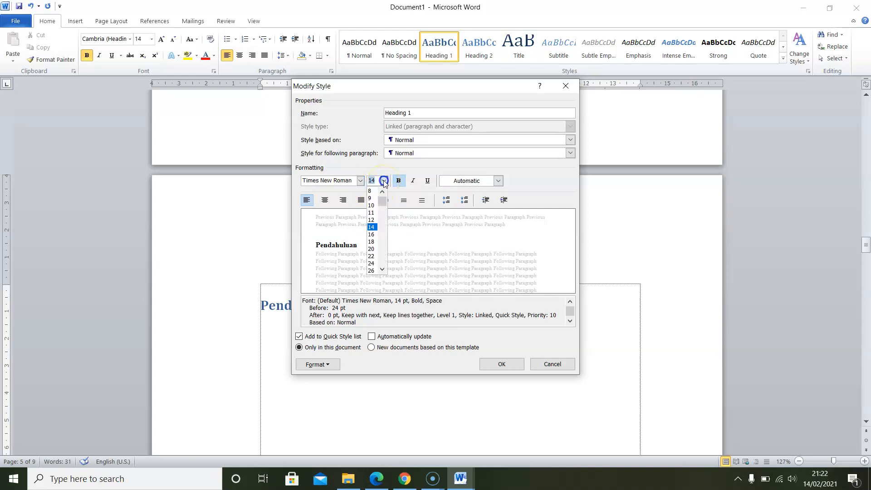
{"action": "left_click", "coordinate": [372, 227]}
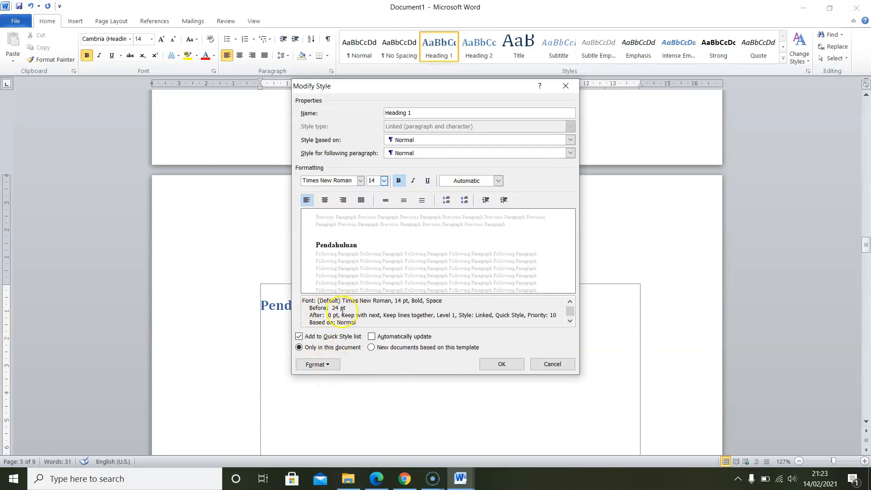
Step: Set the Heading 1 style's paragraph spacing before to 0 pt and save the style changes
{"action": "left_click_drag", "start_coordinate": [313, 308], "coordinate": [354, 305]}
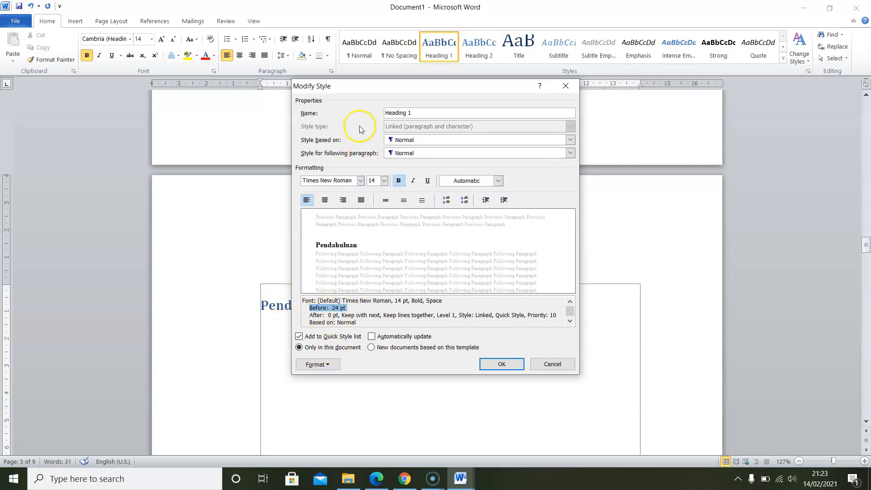
{"action": "left_click_drag", "start_coordinate": [367, 92], "coordinate": [474, 100]}
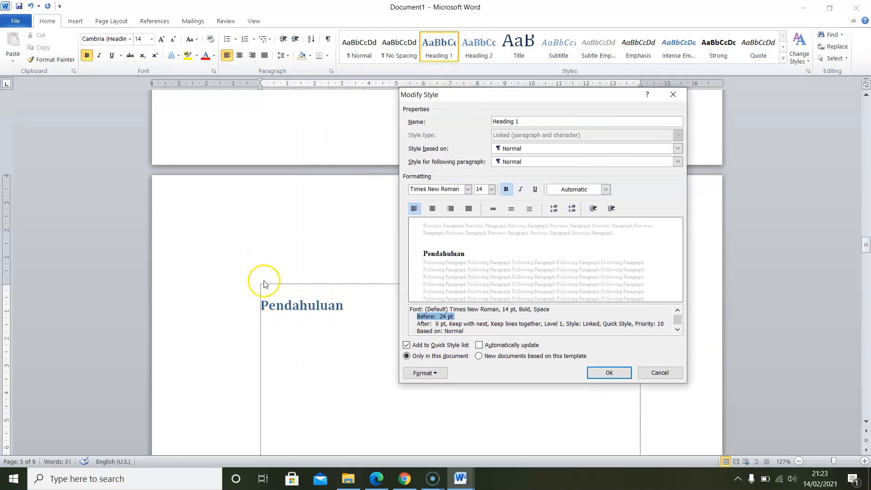
{"action": "left_click", "coordinate": [437, 377]}
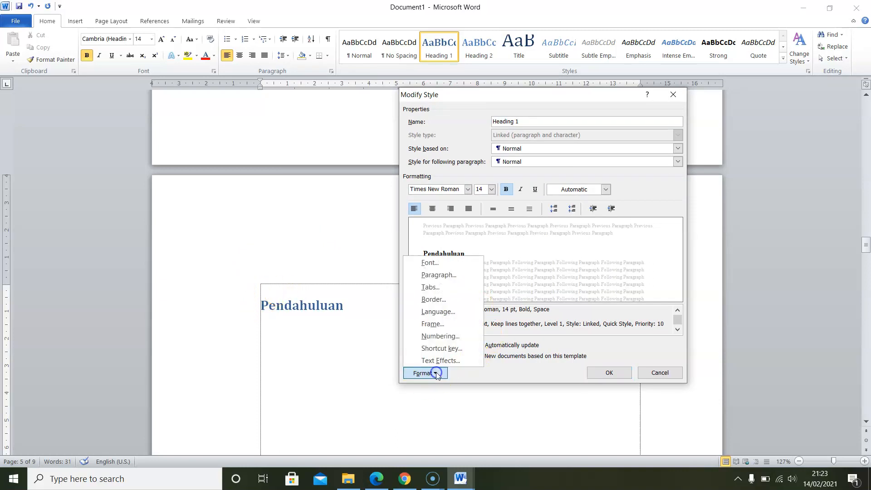
{"action": "left_click", "coordinate": [442, 275]}
{"action": "left_click", "coordinate": [402, 245]}
{"action": "left_click", "coordinate": [402, 246]}
{"action": "left_click", "coordinate": [401, 246]}
{"action": "left_click", "coordinate": [474, 366]}
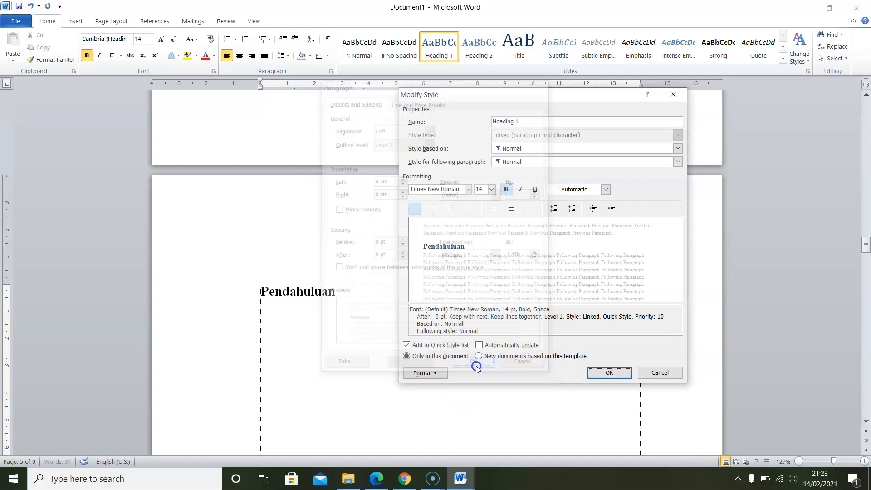
{"action": "left_click", "coordinate": [617, 374]}
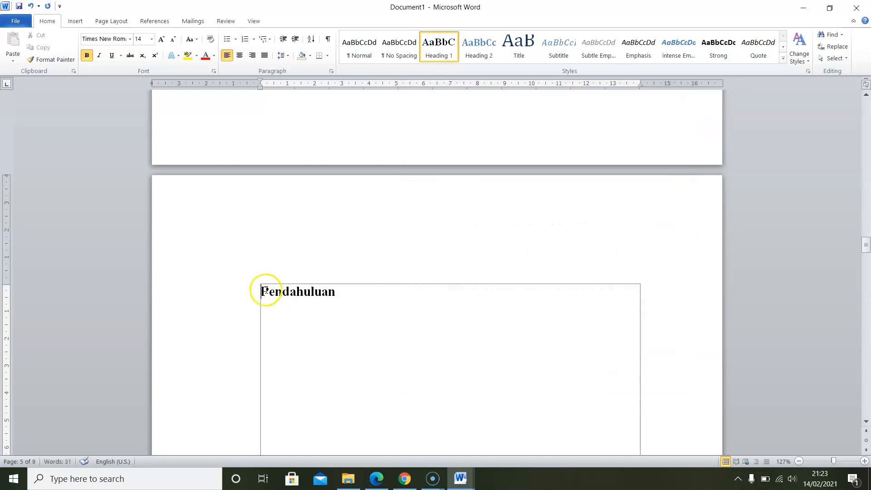
Step: Apply the Heading 1 style to the chapter titles "Landasan Teori" and "Metodologi Penelitian" on the sixth and seventh pages
{"action": "scroll", "coordinate": [260, 301], "scroll_direction": "down", "scroll_amount": 15}
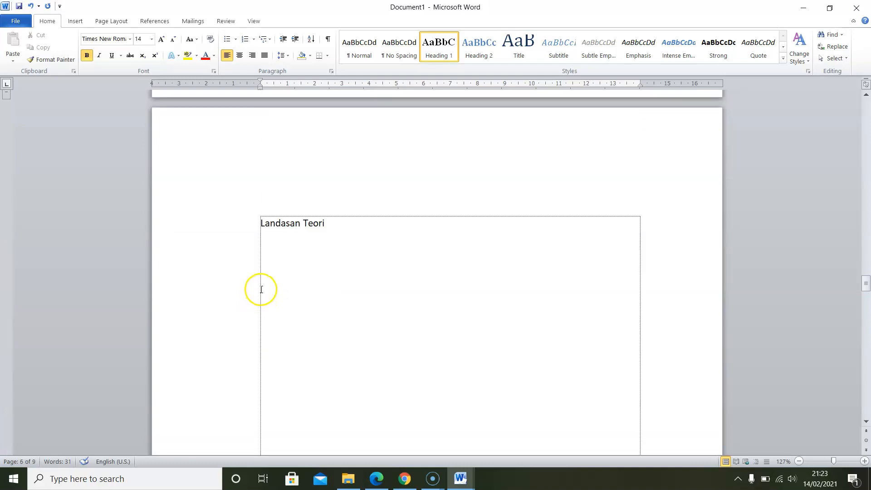
{"action": "scroll", "coordinate": [260, 289], "scroll_direction": "up", "scroll_amount": 3}
{"action": "scroll", "coordinate": [261, 287], "scroll_direction": "up", "scroll_amount": 20}
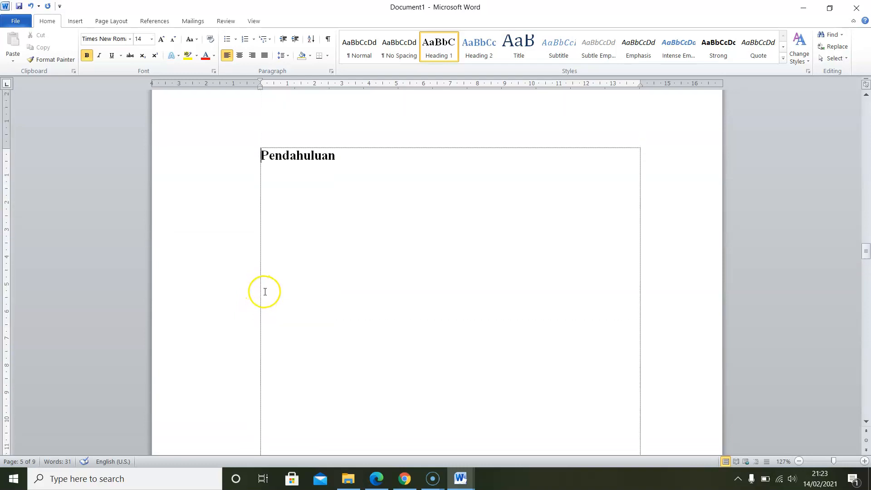
{"action": "scroll", "coordinate": [286, 310], "scroll_direction": "down", "scroll_amount": 15}
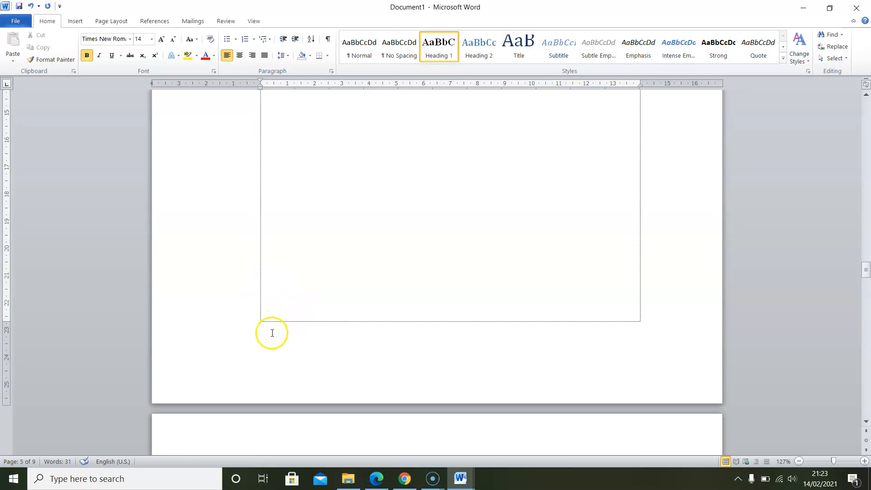
{"action": "left_click", "coordinate": [261, 326]}
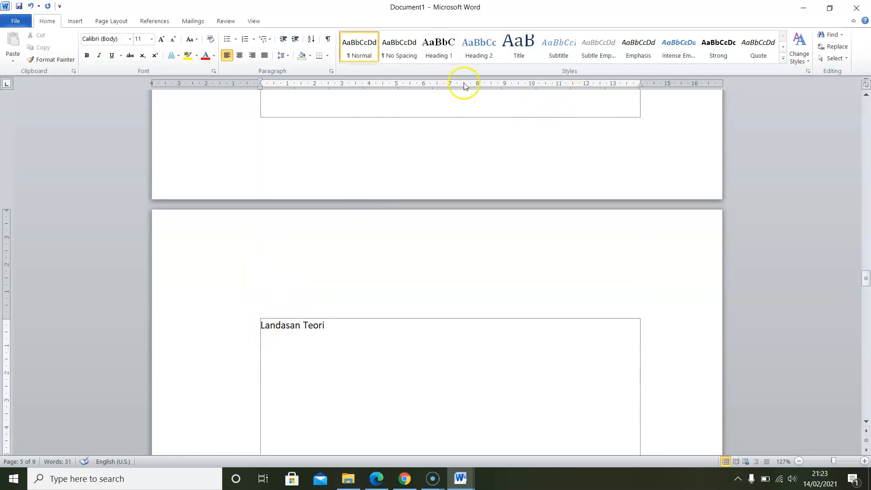
{"action": "left_click", "coordinate": [435, 47]}
{"action": "scroll", "coordinate": [317, 243], "scroll_direction": "down", "scroll_amount": 15}
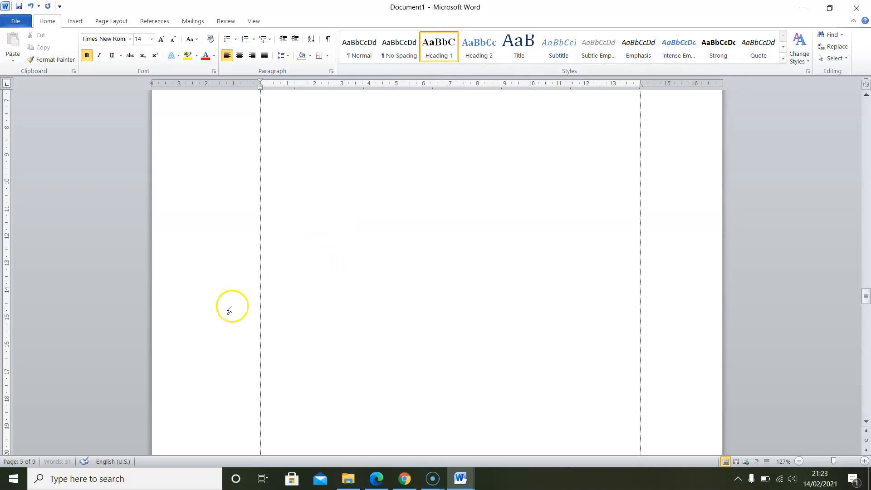
{"action": "left_click", "coordinate": [257, 333]}
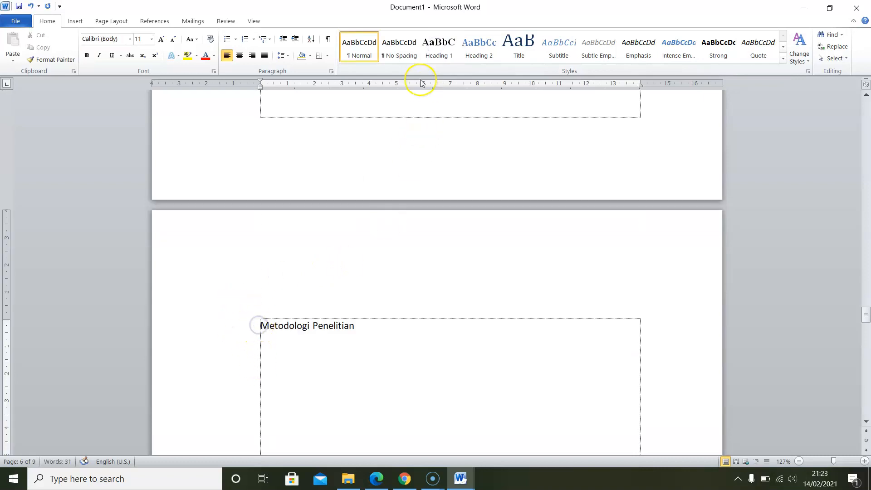
{"action": "left_click", "coordinate": [433, 48]}
Step: Apply the Heading 1 style to the chapter titles "Hasil dan Pembahasan" and "Penutup" on the last two pages
{"action": "scroll", "coordinate": [266, 285], "scroll_direction": "down", "scroll_amount": 20}
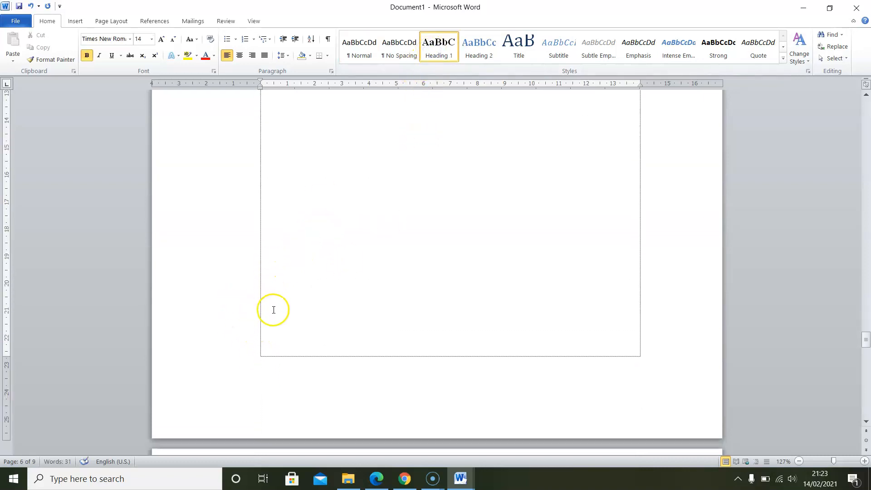
{"action": "left_click", "coordinate": [260, 190]}
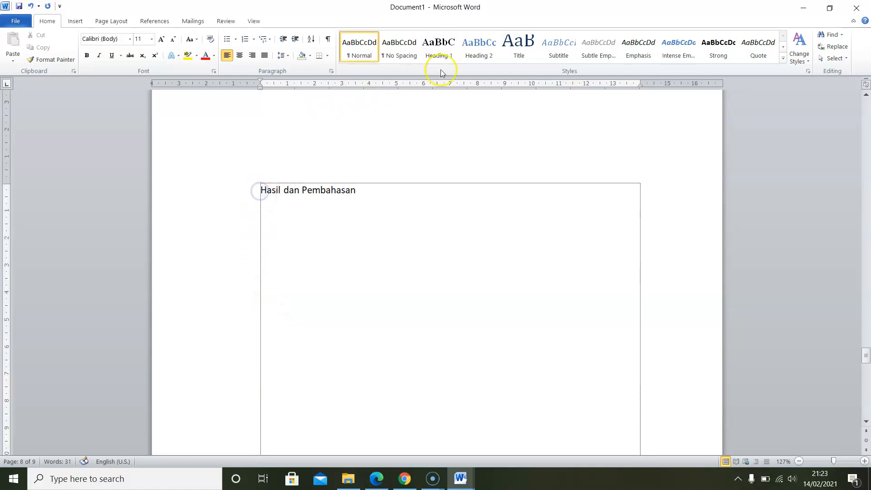
{"action": "left_click", "coordinate": [438, 46]}
{"action": "scroll", "coordinate": [316, 265], "scroll_direction": "down", "scroll_amount": 3}
{"action": "scroll", "coordinate": [317, 265], "scroll_direction": "down", "scroll_amount": 12}
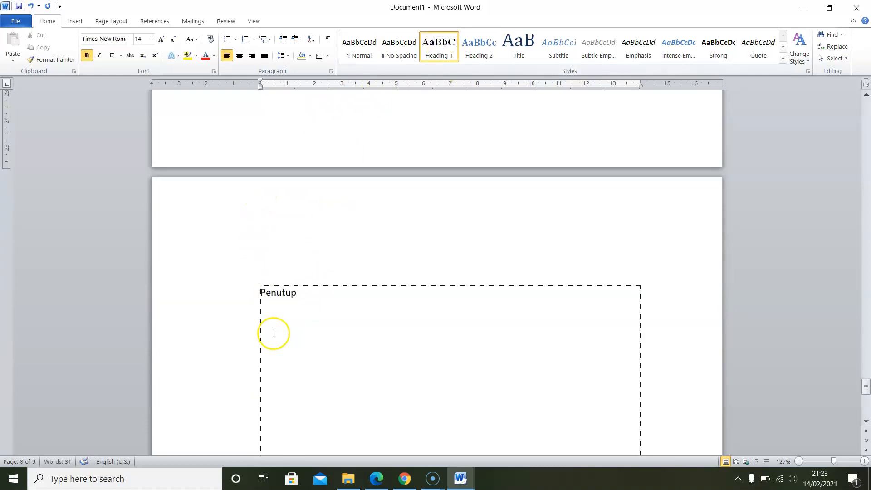
{"action": "left_click", "coordinate": [259, 294]}
{"action": "left_click", "coordinate": [438, 46]}
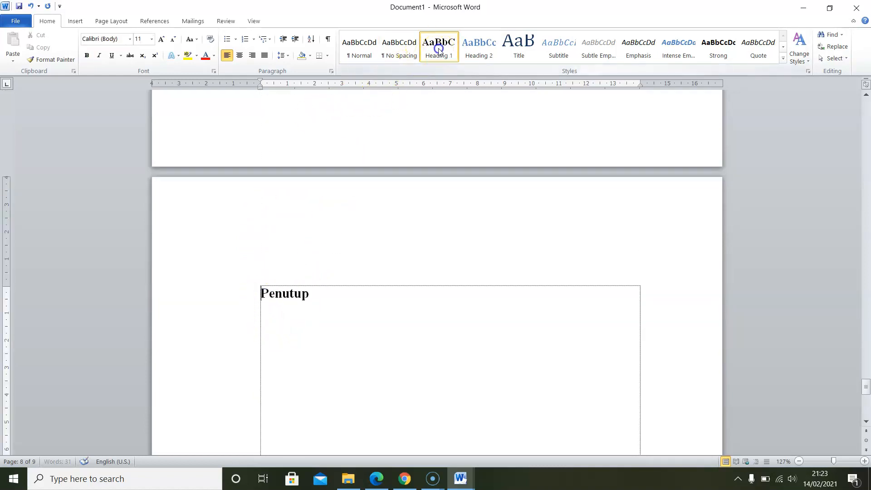
Step: Review the styled chapter titles from "Penutup" on the last page back to "Pendahuluan" on the fifth page
{"action": "scroll", "coordinate": [313, 327], "scroll_direction": "down", "scroll_amount": 5}
{"action": "scroll", "coordinate": [317, 330], "scroll_direction": "down", "scroll_amount": 10}
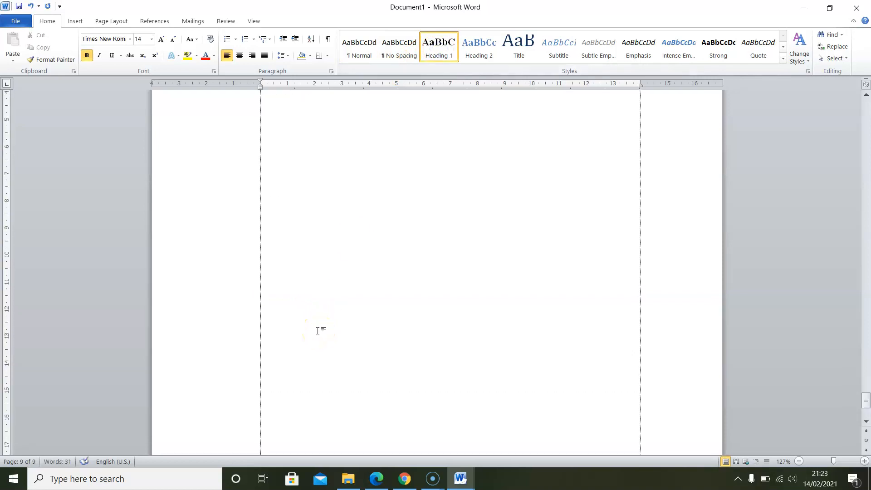
{"action": "left_click", "coordinate": [331, 194]}
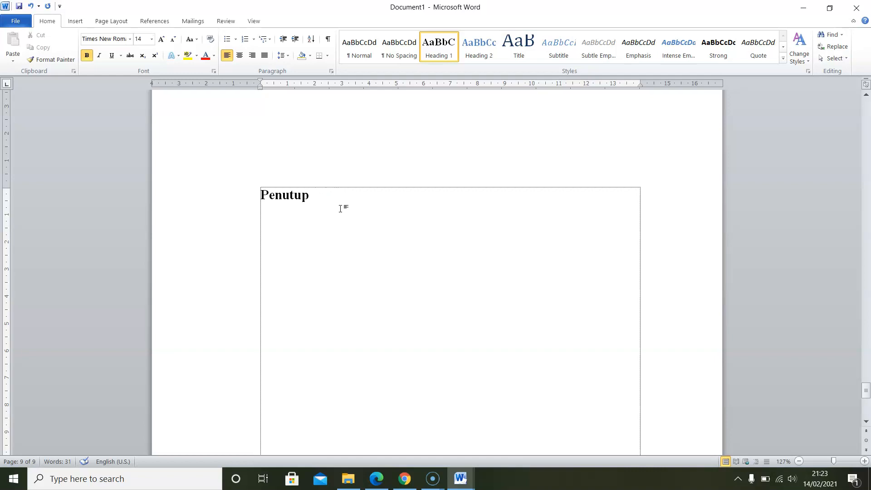
{"action": "left_click", "coordinate": [308, 253]}
{"action": "scroll", "coordinate": [309, 253], "scroll_direction": "up", "scroll_amount": 20}
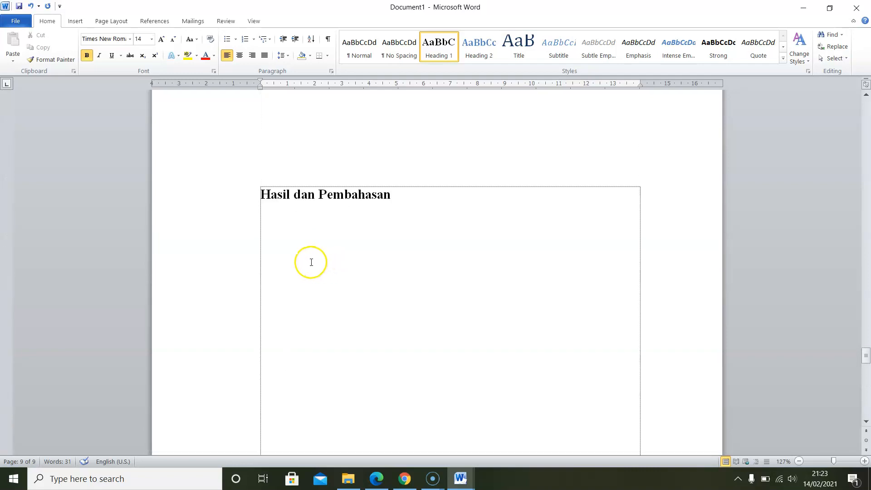
{"action": "scroll", "coordinate": [312, 262], "scroll_direction": "up", "scroll_amount": 15}
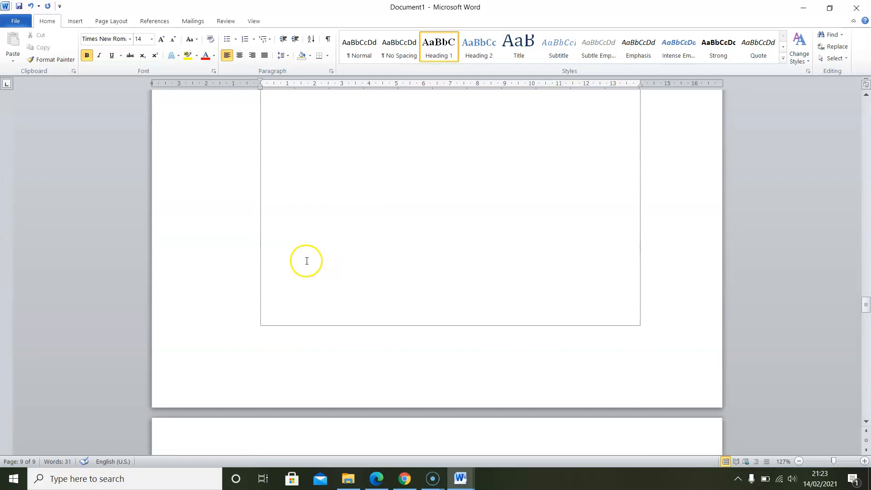
{"action": "scroll", "coordinate": [290, 273], "scroll_direction": "up", "scroll_amount": 10}
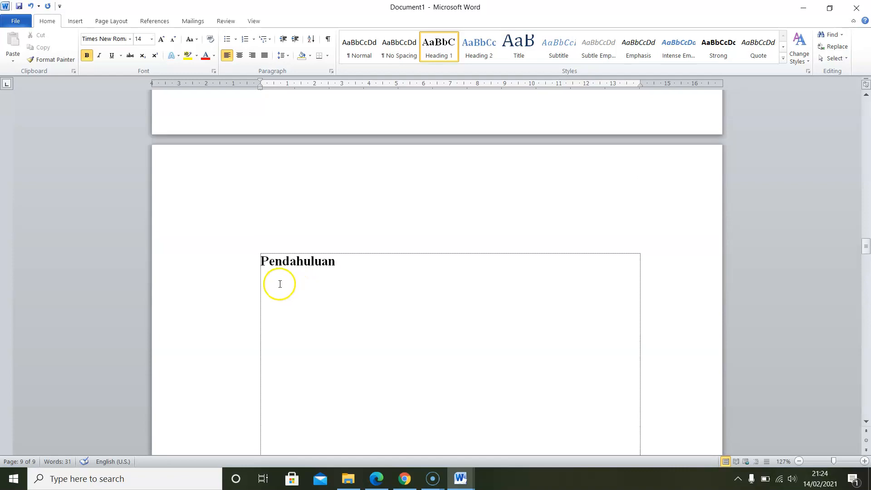
{"action": "left_click", "coordinate": [259, 254]}
Step: Apply the Heading 1 style to the "Daftar Isi" heading on the second page
{"action": "scroll", "coordinate": [278, 276], "scroll_direction": "up", "scroll_amount": 8}
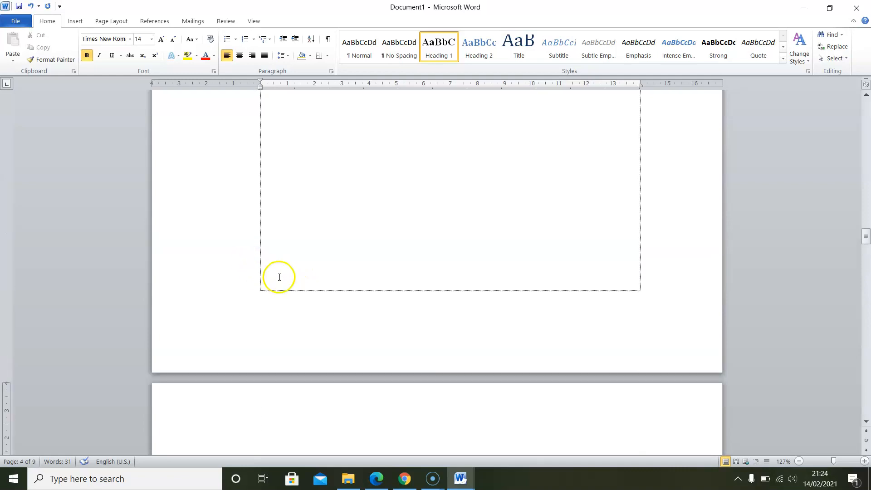
{"action": "scroll", "coordinate": [279, 277], "scroll_direction": "up", "scroll_amount": 6}
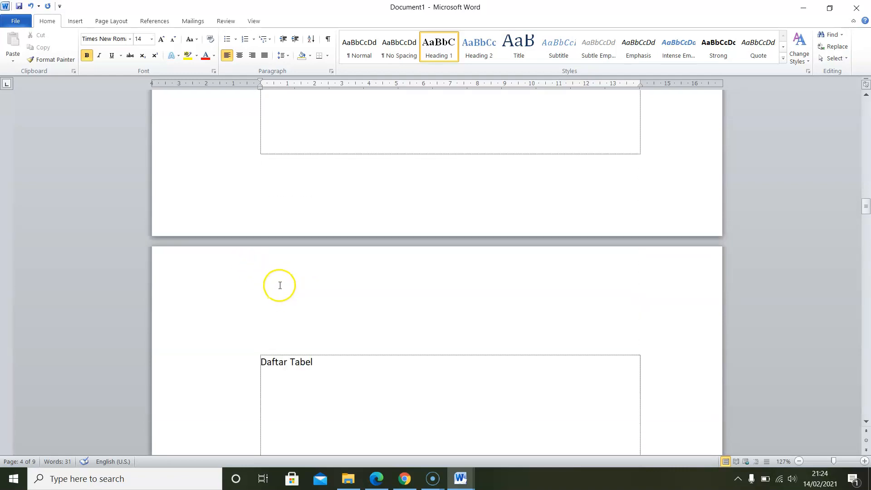
{"action": "scroll", "coordinate": [270, 380], "scroll_direction": "up", "scroll_amount": 8}
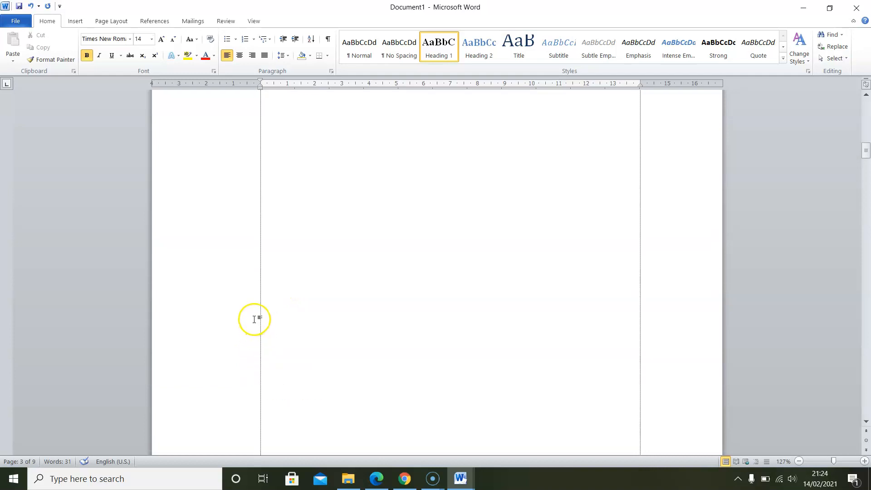
{"action": "left_click", "coordinate": [261, 223]}
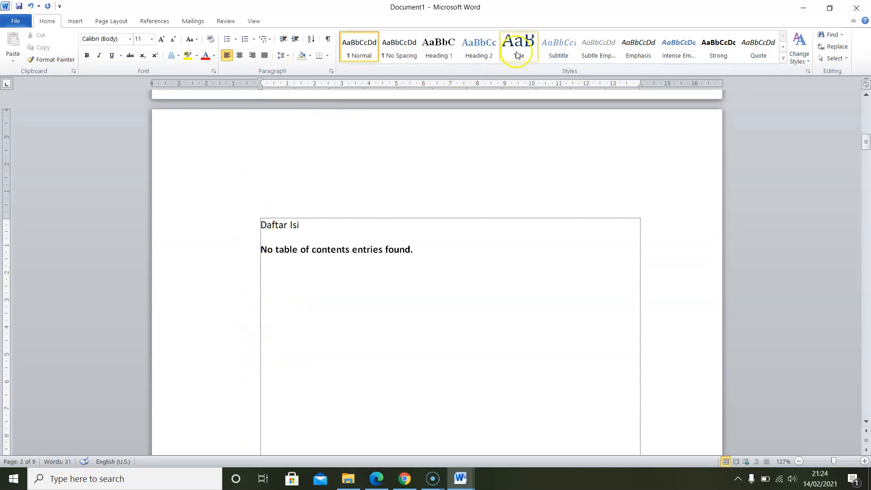
{"action": "left_click", "coordinate": [440, 48]}
Step: Apply the Heading 1 style to the heading on the third page, between the "Daftar Isi" and "Daftar Tabel" pages
{"action": "scroll", "coordinate": [316, 235], "scroll_direction": "up", "scroll_amount": 10}
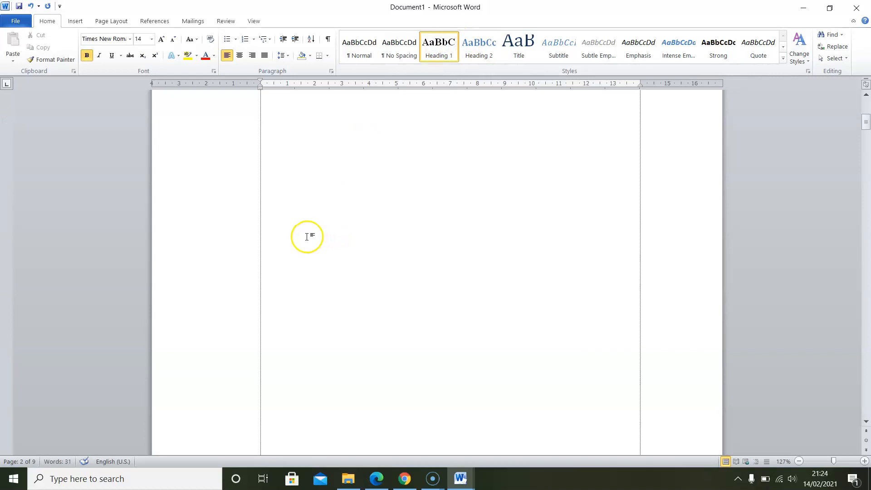
{"action": "scroll", "coordinate": [272, 281], "scroll_direction": "down", "scroll_amount": 20}
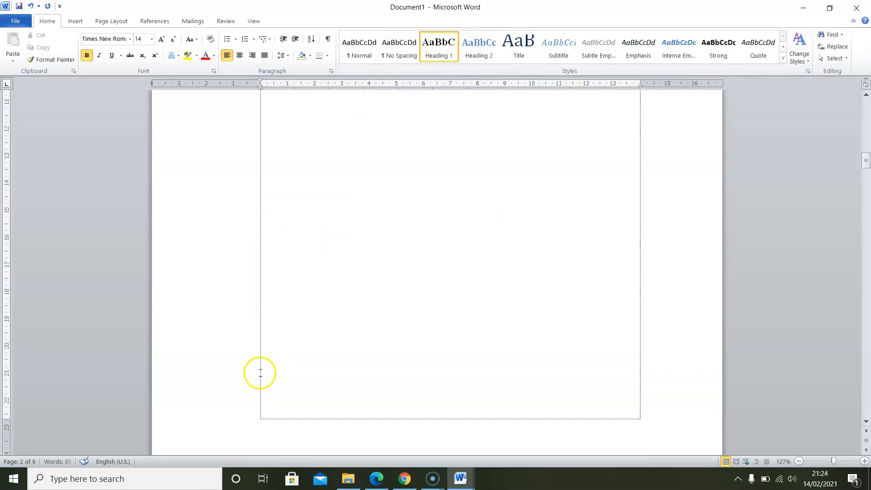
{"action": "left_click", "coordinate": [261, 422]}
{"action": "left_click", "coordinate": [442, 54]}
{"action": "scroll", "coordinate": [258, 366], "scroll_direction": "down", "scroll_amount": 15}
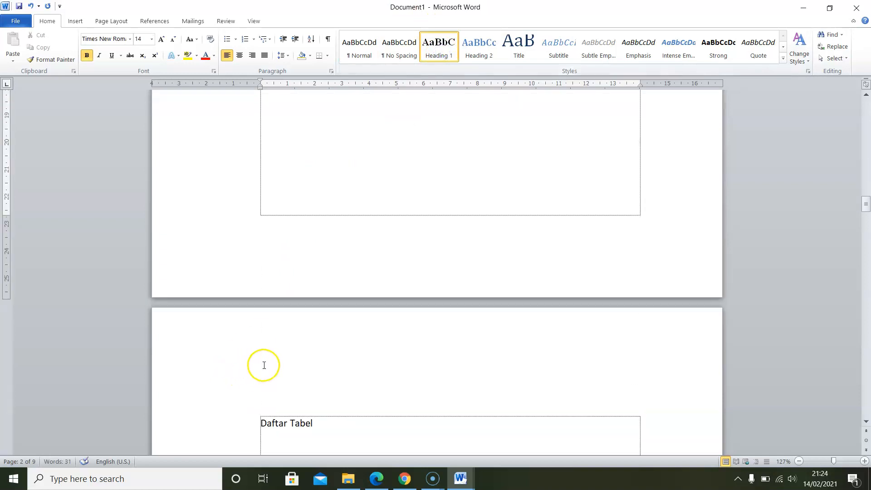
Step: Apply the Heading 1 style to the "Daftar Tabel" heading on the fourth page
{"action": "left_click", "coordinate": [254, 218]}
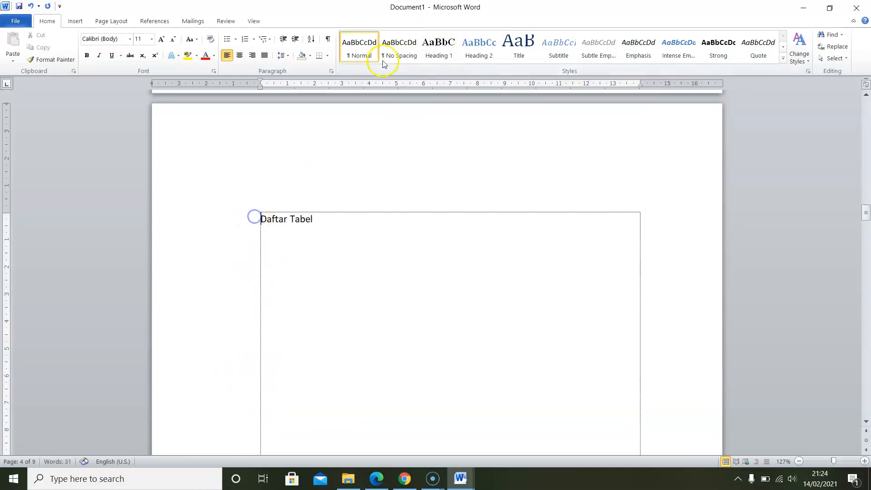
{"action": "left_click", "coordinate": [426, 60]}
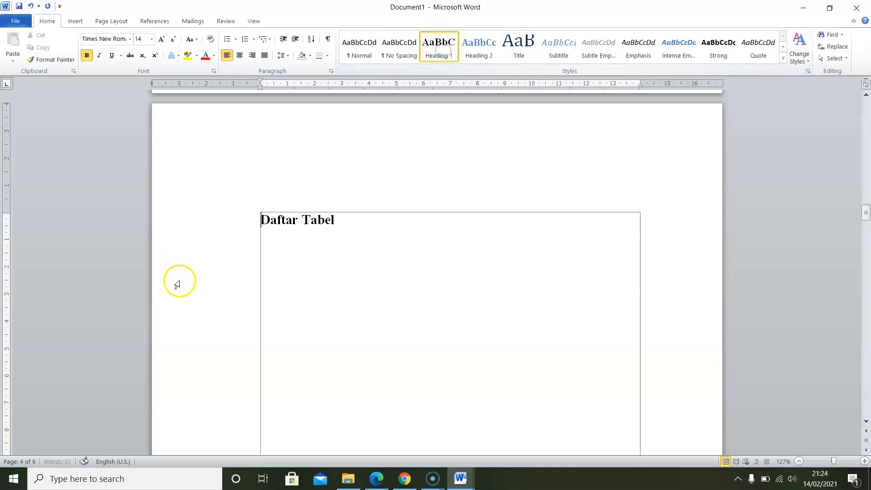
Step: Apply the heading-linked multilevel list numbered 1, 1.1, 1.1.1 to the "Pendahuluan" title on the fifth page
{"action": "scroll", "coordinate": [389, 343], "scroll_direction": "down", "scroll_amount": 5}
{"action": "scroll", "coordinate": [389, 344], "scroll_direction": "down", "scroll_amount": 8}
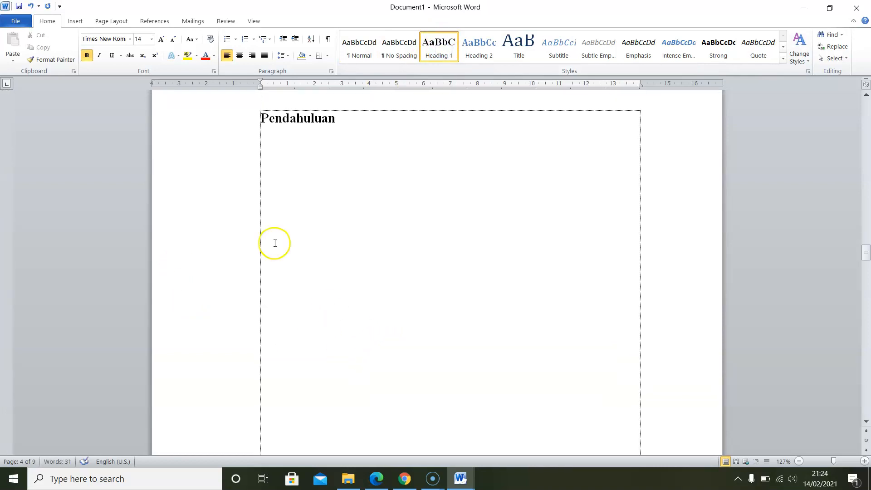
{"action": "left_click", "coordinate": [261, 186]}
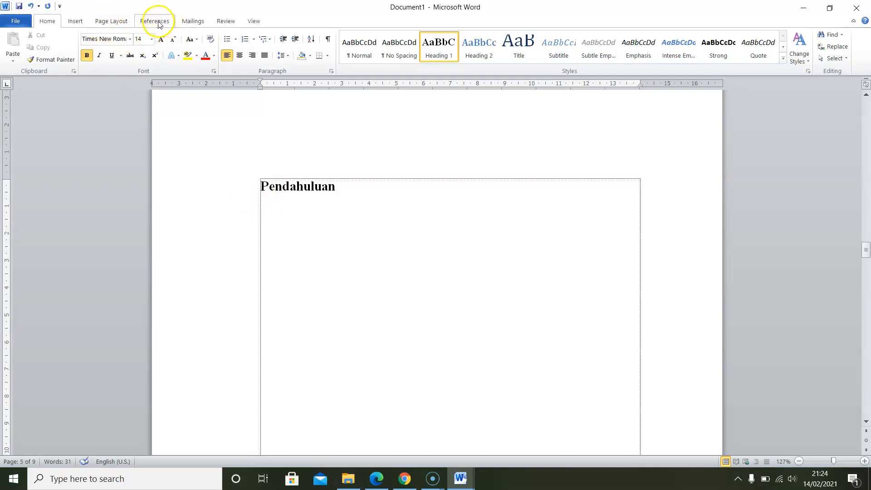
{"action": "left_click", "coordinate": [113, 20]}
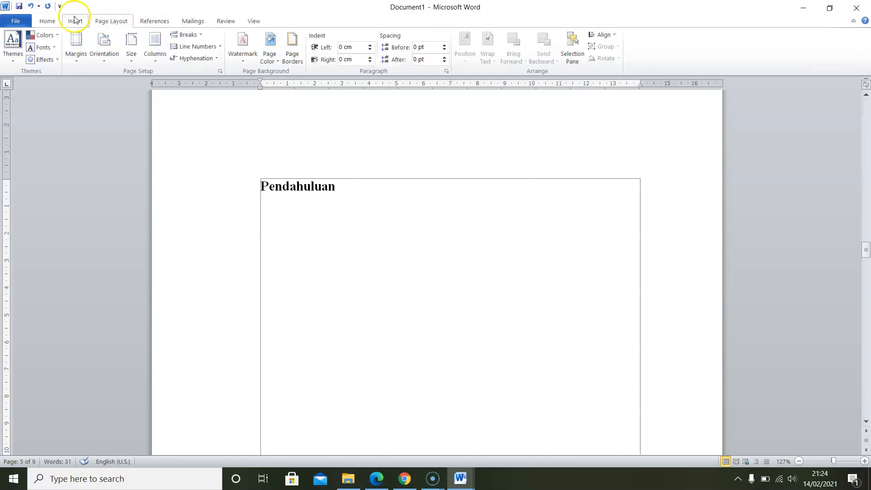
{"action": "left_click", "coordinate": [47, 21]}
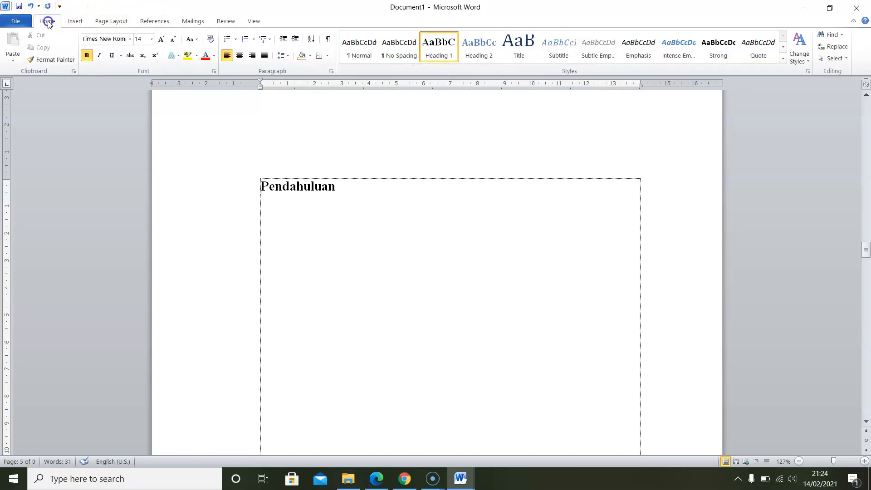
{"action": "left_click", "coordinate": [271, 40]}
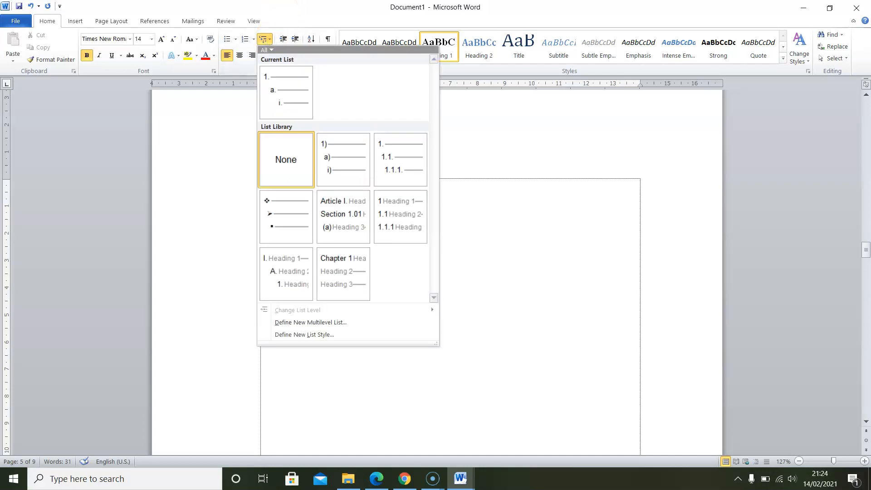
{"action": "left_click", "coordinate": [270, 40]}
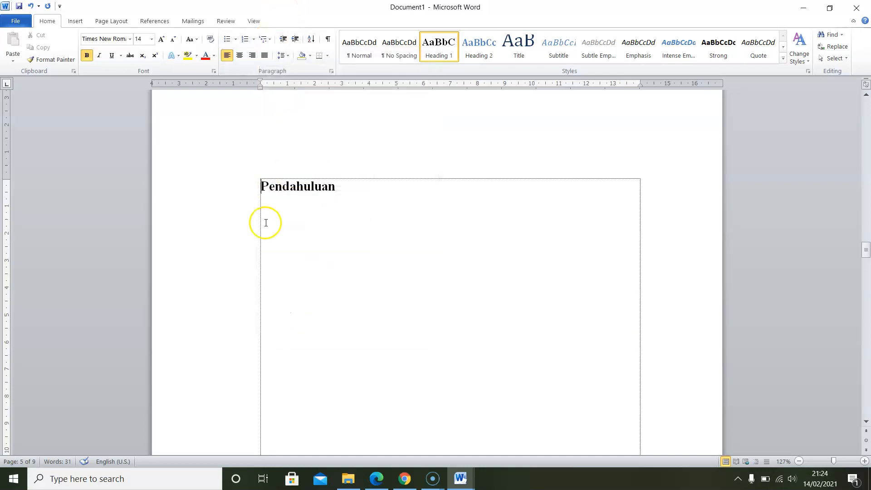
{"action": "left_click", "coordinate": [265, 39]}
{"action": "mouse_move", "coordinate": [402, 233]}
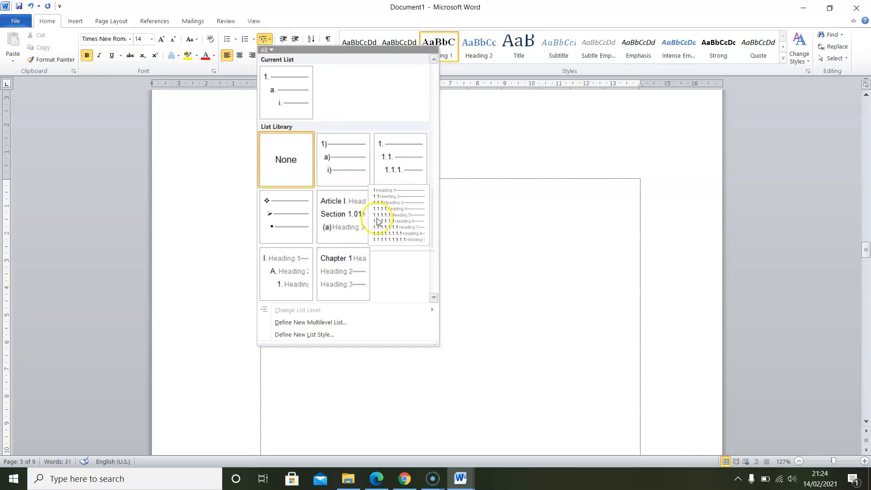
{"action": "mouse_move", "coordinate": [398, 156]}
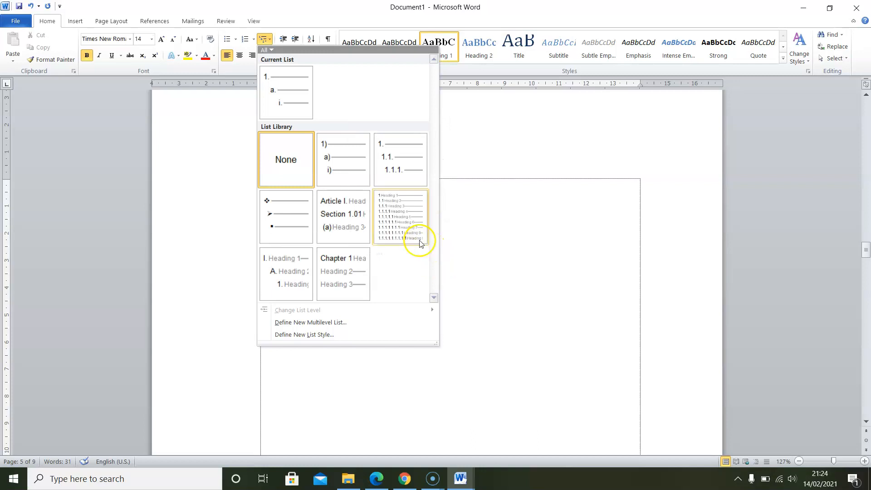
{"action": "left_click", "coordinate": [390, 221]}
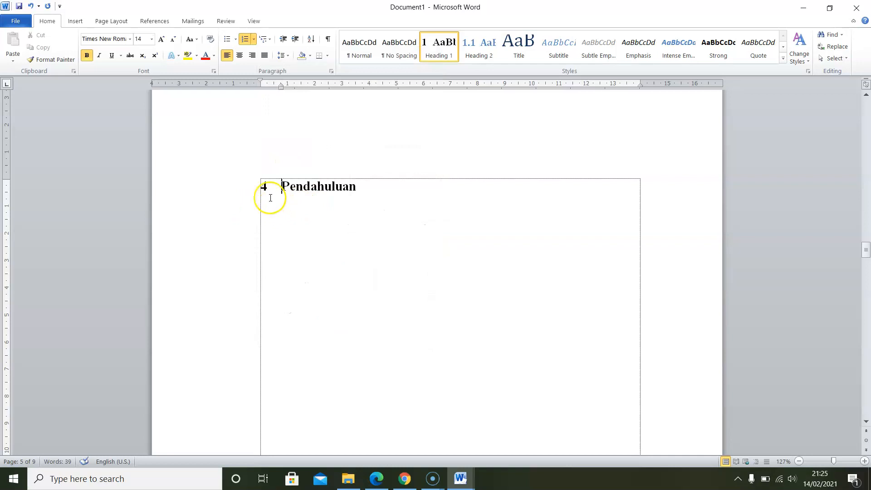
Step: Examine the automatic numbering on "Pendahuluan" and on the chapter pages that follow it
{"action": "scroll", "coordinate": [268, 194], "scroll_direction": "up", "scroll_amount": 3}
{"action": "scroll", "coordinate": [272, 214], "scroll_direction": "down", "scroll_amount": 2}
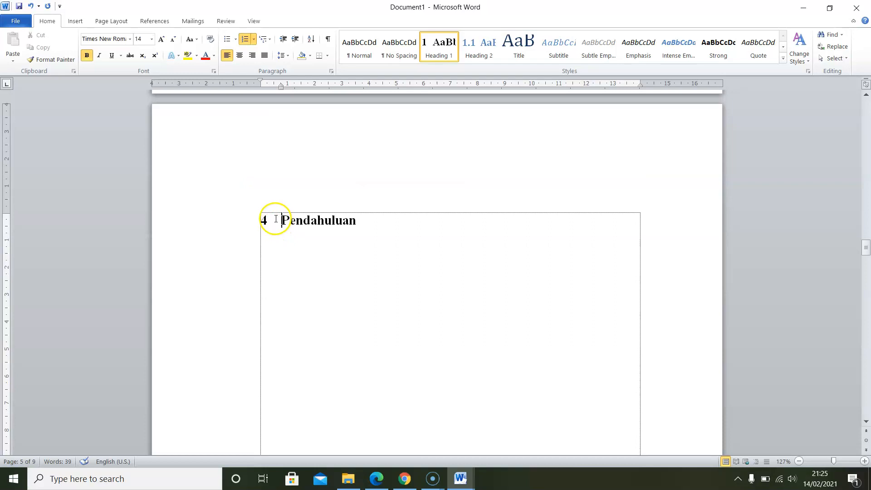
{"action": "scroll", "coordinate": [277, 227], "scroll_direction": "down", "scroll_amount": 10}
{"action": "scroll", "coordinate": [277, 332], "scroll_direction": "down", "scroll_amount": 4}
{"action": "scroll", "coordinate": [277, 322], "scroll_direction": "up", "scroll_amount": 14}
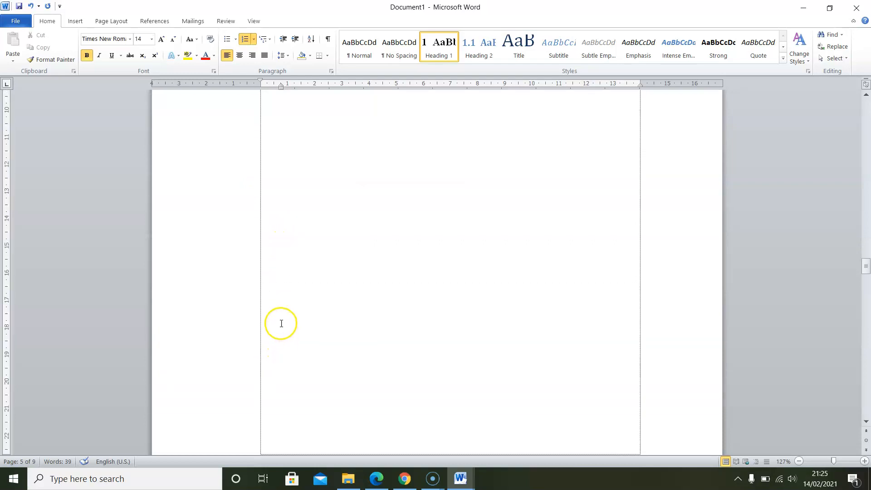
{"action": "scroll", "coordinate": [270, 290], "scroll_direction": "down", "scroll_amount": 10}
{"action": "scroll", "coordinate": [267, 265], "scroll_direction": "up", "scroll_amount": 10}
{"action": "scroll", "coordinate": [270, 228], "scroll_direction": "down", "scroll_amount": 12}
{"action": "scroll", "coordinate": [300, 348], "scroll_direction": "down", "scroll_amount": 8}
{"action": "scroll", "coordinate": [249, 168], "scroll_direction": "up", "scroll_amount": 4}
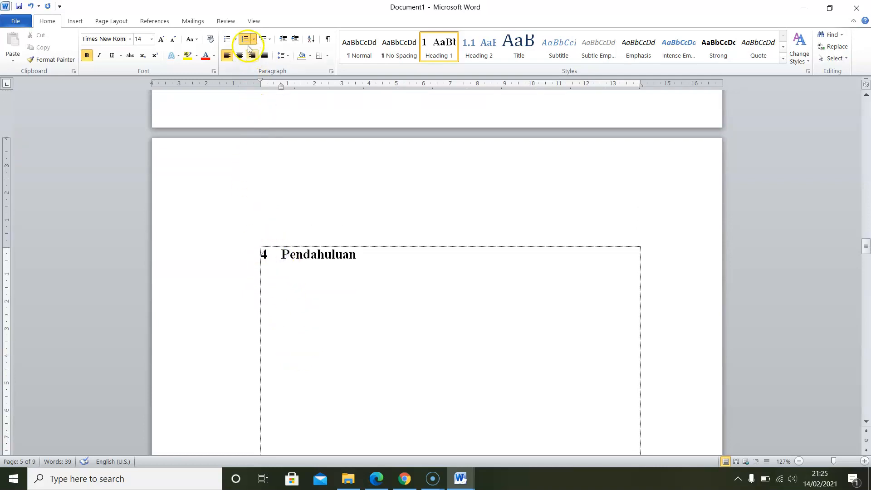
Step: Define a multilevel list whose level 1 number starts with "Bab", and insert a space between the number and "Pendahuluan"
{"action": "left_click", "coordinate": [270, 39]}
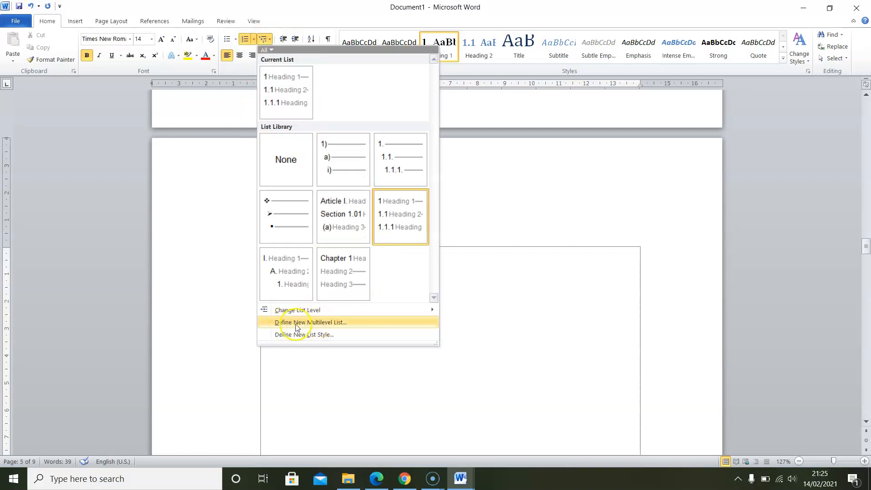
{"action": "left_click", "coordinate": [341, 323]}
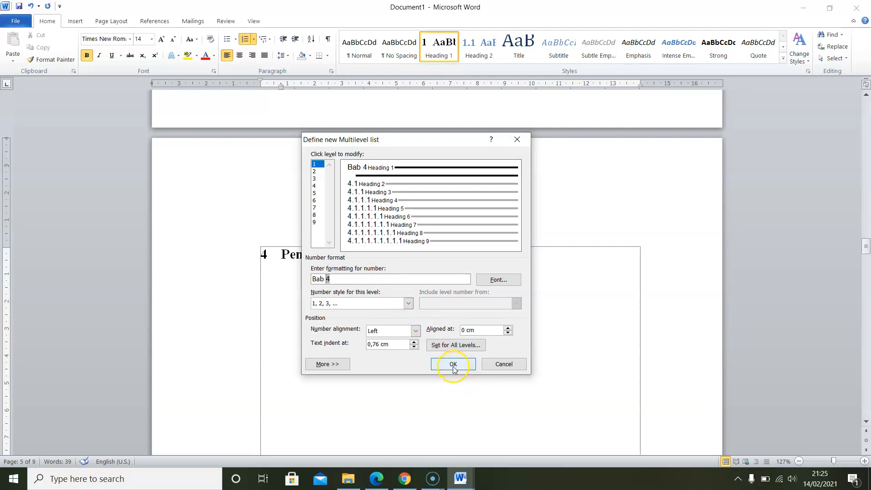
{"action": "left_click_drag", "start_coordinate": [394, 137], "coordinate": [502, 142]}
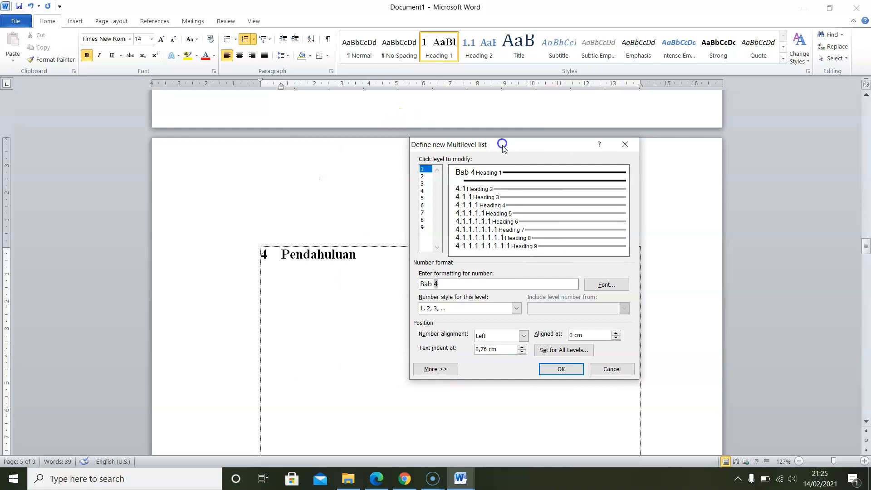
{"action": "left_click", "coordinate": [566, 370]}
{"action": "left_click", "coordinate": [300, 255]}
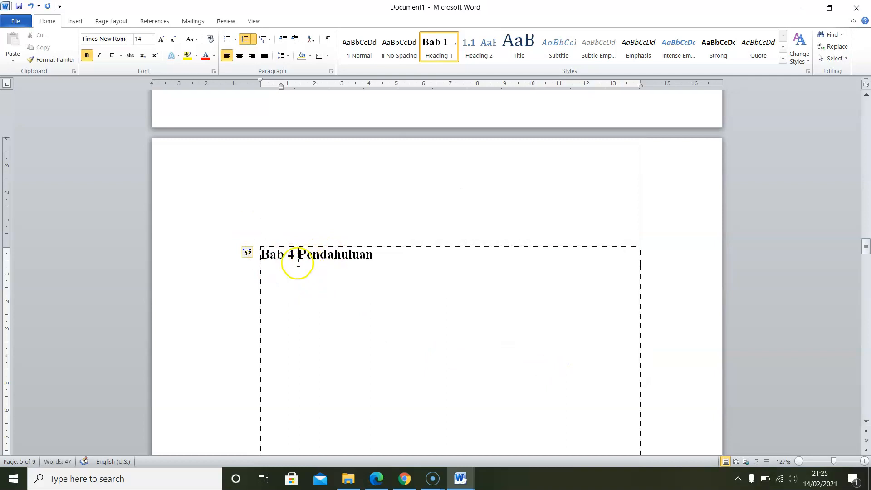
Step: Remove the chapter number and its indent from the "Daftar Tabel" heading
{"action": "scroll", "coordinate": [272, 265], "scroll_direction": "down", "scroll_amount": 15}
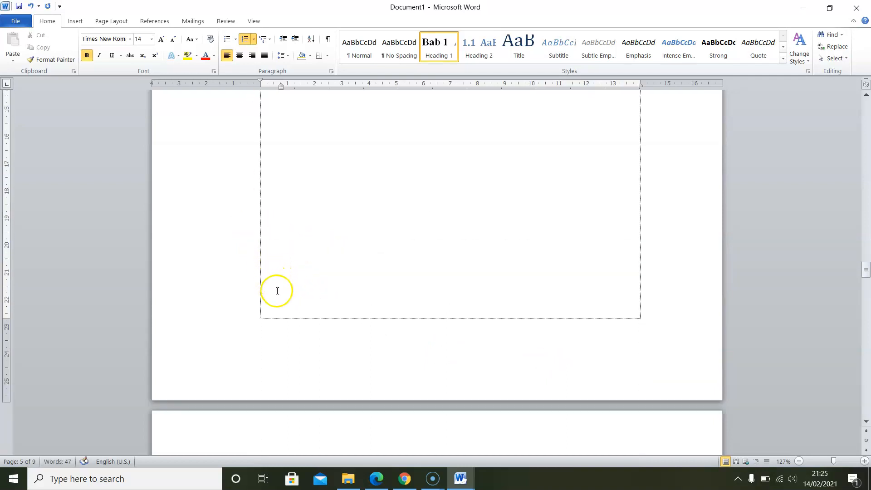
{"action": "scroll", "coordinate": [283, 297], "scroll_direction": "up", "scroll_amount": 10}
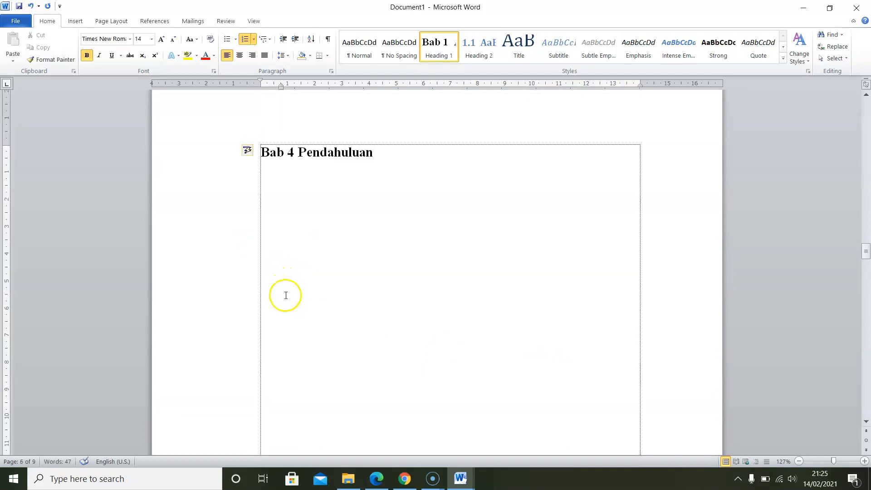
{"action": "scroll", "coordinate": [289, 284], "scroll_direction": "up", "scroll_amount": 5}
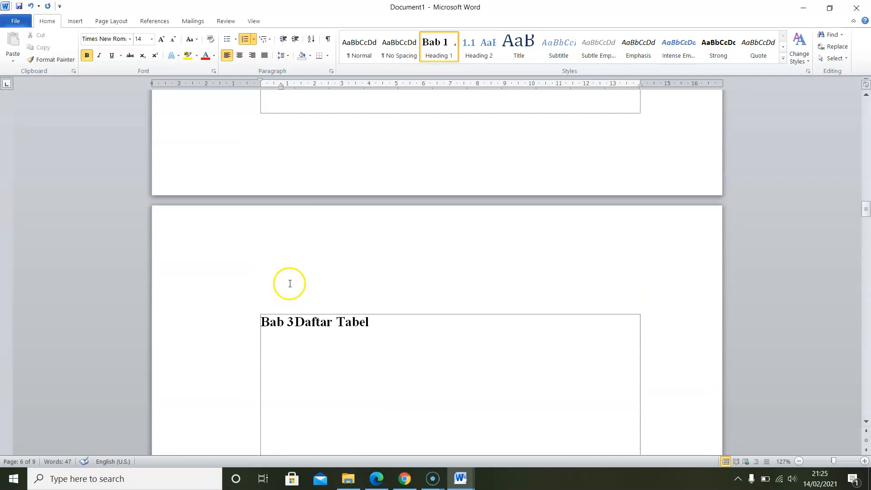
{"action": "left_click", "coordinate": [295, 323]}
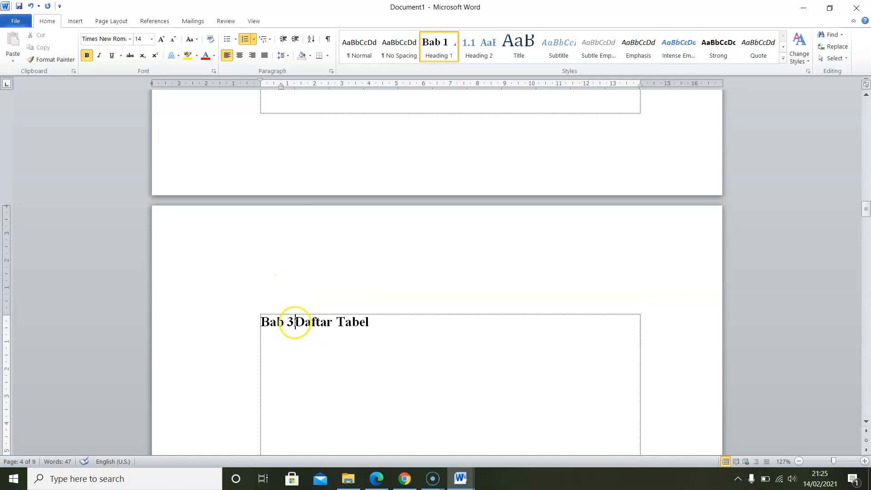
{"action": "key", "text": "BackSpace"}
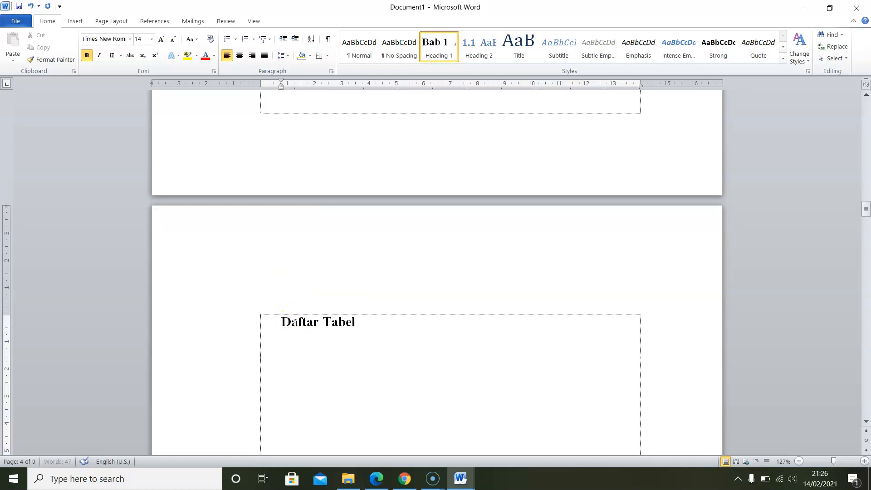
{"action": "key", "text": "BackSpace"}
Step: Remove the chapter number and its indent from the "Daftar Gambar" heading
{"action": "scroll", "coordinate": [290, 295], "scroll_direction": "up", "scroll_amount": 10}
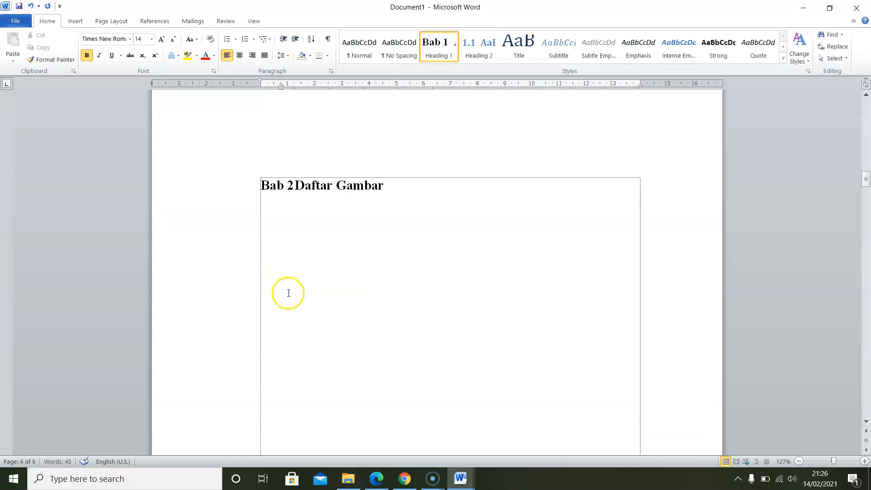
{"action": "left_click", "coordinate": [298, 353]}
{"action": "key", "text": "BackSpace"}
{"action": "key", "text": "BackSpace"}
Step: Remove the chapter number and its indent from the "Daftar Isi" heading
{"action": "scroll", "coordinate": [299, 336], "scroll_direction": "up", "scroll_amount": 10}
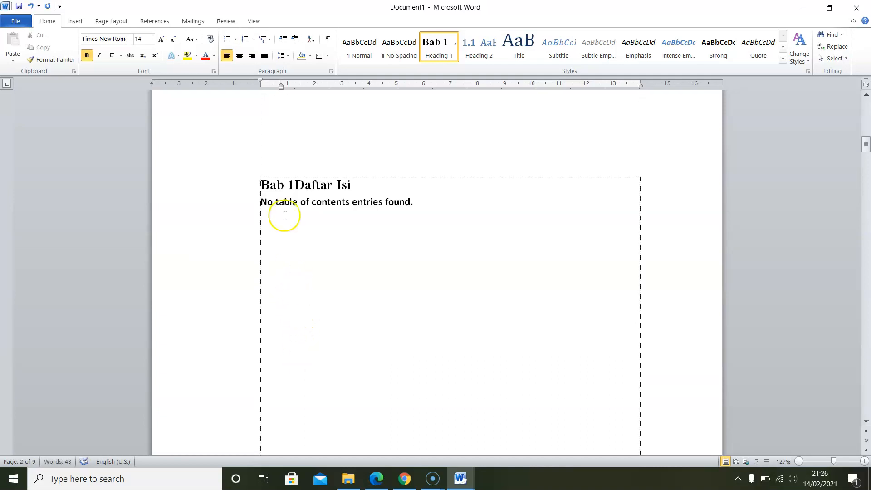
{"action": "left_click", "coordinate": [294, 185]}
{"action": "key", "text": "BackSpace"}
{"action": "key", "text": "BackSpace"}
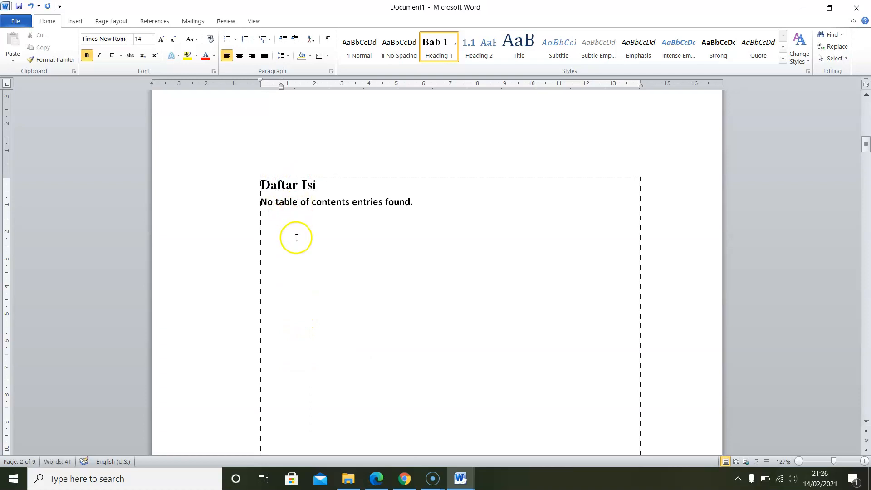
Step: Insert a space between the chapter number and the title in the "Hasil dan Pembahasan" and "Penutup" headings
{"action": "scroll", "coordinate": [297, 237], "scroll_direction": "up", "scroll_amount": 5}
{"action": "scroll", "coordinate": [298, 296], "scroll_direction": "down", "scroll_amount": 15}
{"action": "scroll", "coordinate": [295, 318], "scroll_direction": "down", "scroll_amount": 15}
{"action": "scroll", "coordinate": [295, 318], "scroll_direction": "down", "scroll_amount": 15}
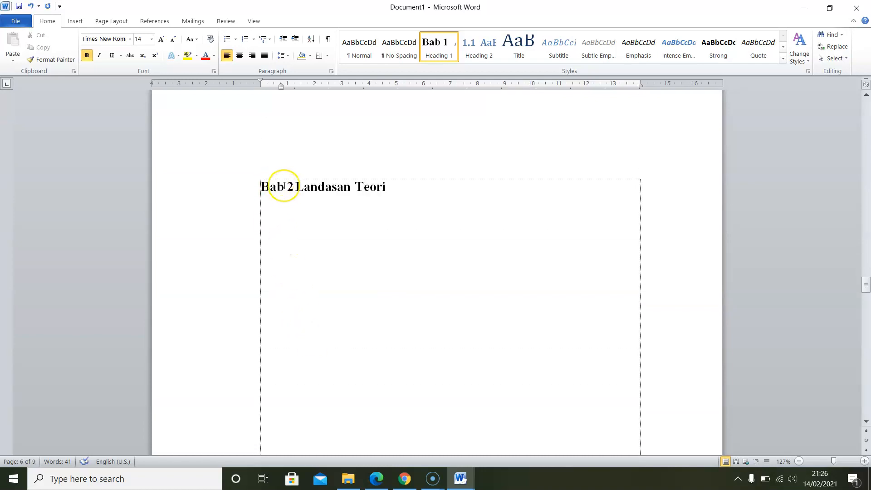
{"action": "scroll", "coordinate": [281, 188], "scroll_direction": "down", "scroll_amount": 20}
{"action": "scroll", "coordinate": [274, 217], "scroll_direction": "down", "scroll_amount": 20}
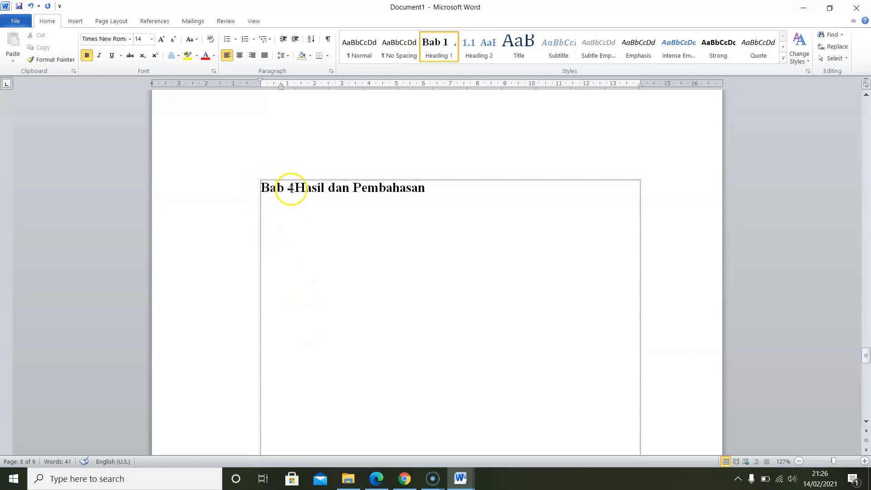
{"action": "left_click", "coordinate": [295, 187]}
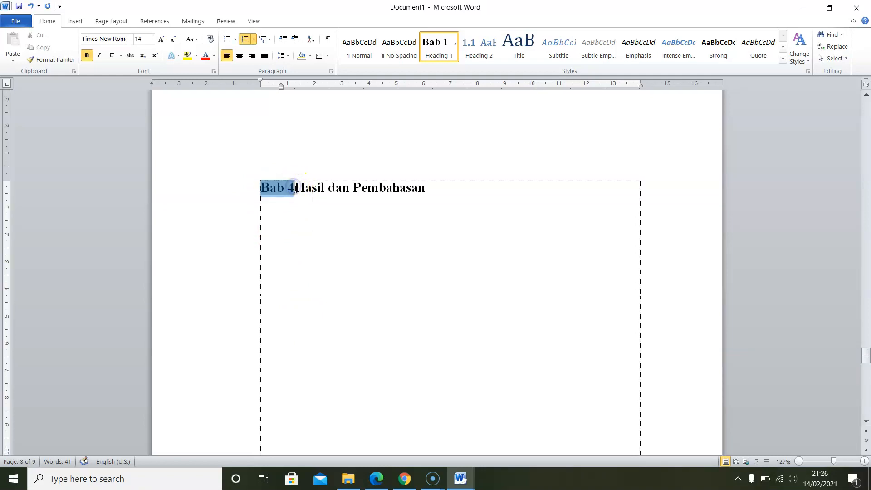
{"action": "left_click", "coordinate": [295, 186]}
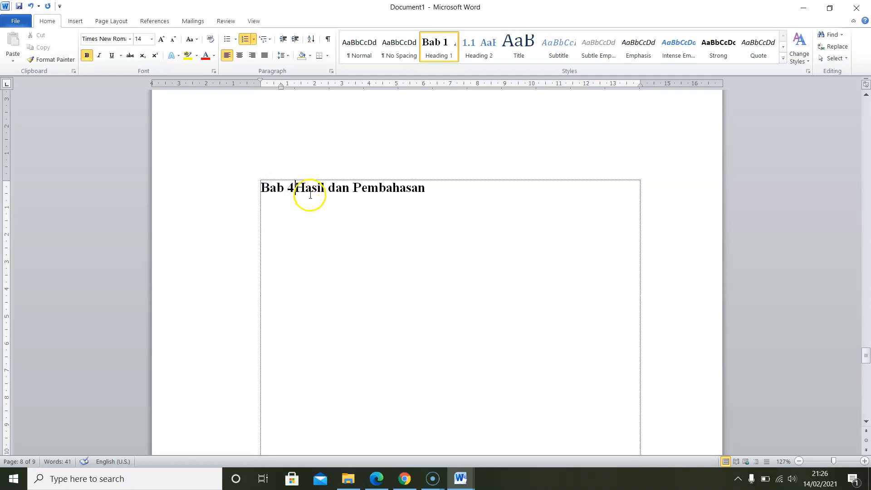
{"action": "scroll", "coordinate": [313, 213], "scroll_direction": "down", "scroll_amount": 12}
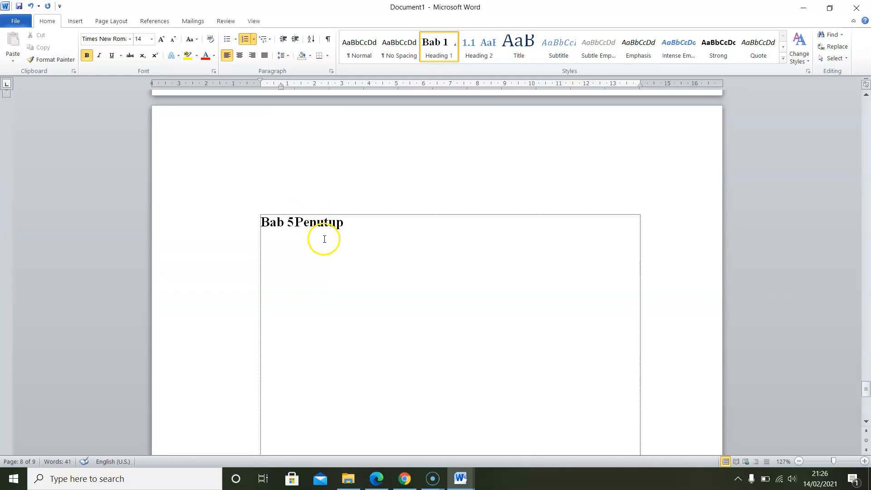
{"action": "scroll", "coordinate": [295, 220], "scroll_direction": "down", "scroll_amount": 10}
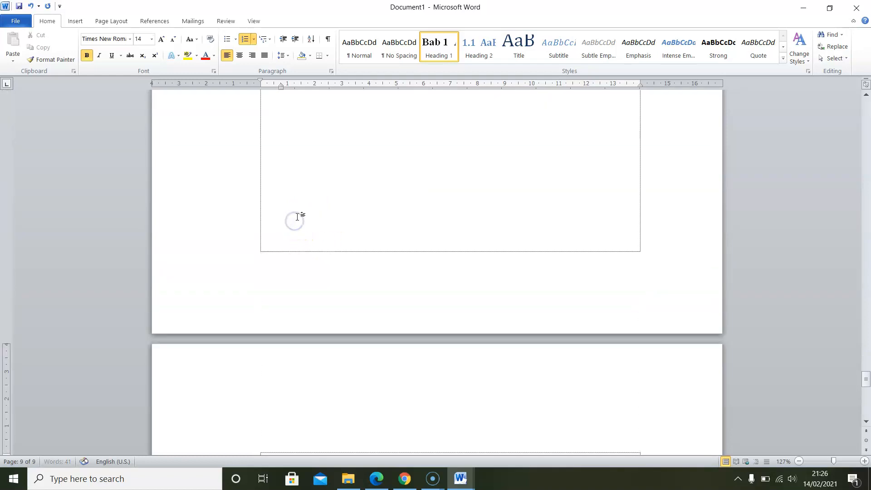
{"action": "scroll", "coordinate": [299, 233], "scroll_direction": "up", "scroll_amount": 3}
{"action": "left_click", "coordinate": [295, 187]}
Step: Insert a space between the chapter number and the title in the Bab 3 and "Landasan Teori" headings
{"action": "scroll", "coordinate": [296, 185], "scroll_direction": "up", "scroll_amount": 9}
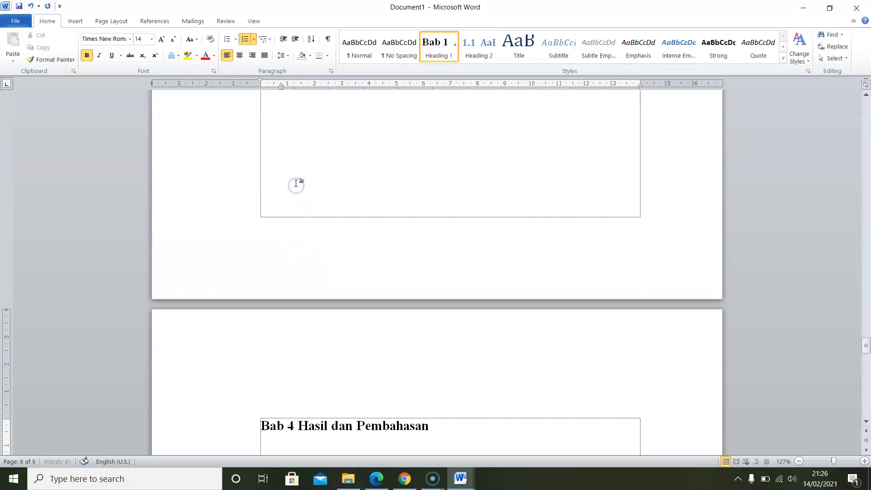
{"action": "scroll", "coordinate": [306, 199], "scroll_direction": "up", "scroll_amount": 8}
{"action": "left_click", "coordinate": [296, 289]}
{"action": "scroll", "coordinate": [298, 254], "scroll_direction": "up", "scroll_amount": 8}
{"action": "left_click", "coordinate": [300, 291]}
{"action": "scroll", "coordinate": [295, 281], "scroll_direction": "up", "scroll_amount": 8}
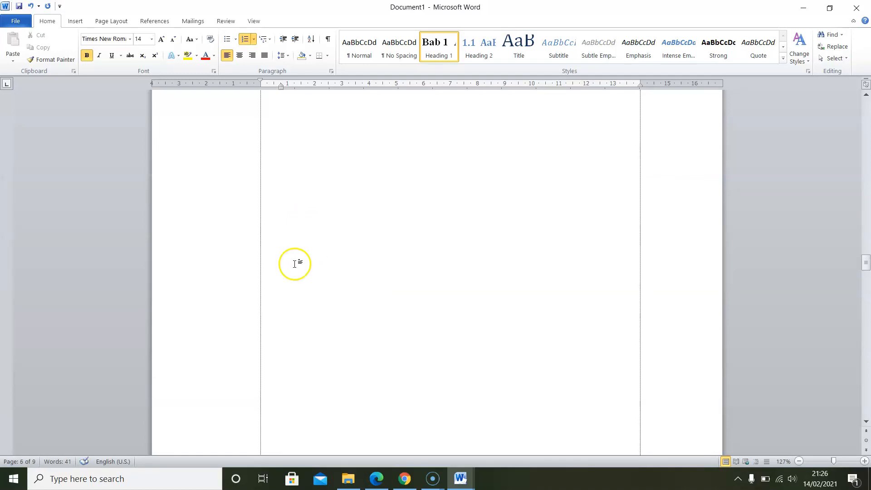
{"action": "scroll", "coordinate": [295, 268], "scroll_direction": "up", "scroll_amount": 12}
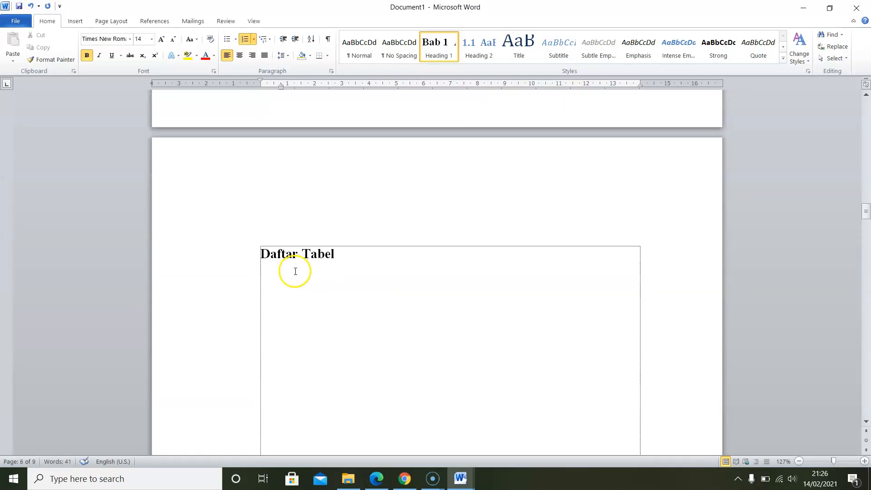
Step: Update the table of contents field beneath the "Daftar Isi" heading
{"action": "scroll", "coordinate": [295, 271], "scroll_direction": "up", "scroll_amount": 12}
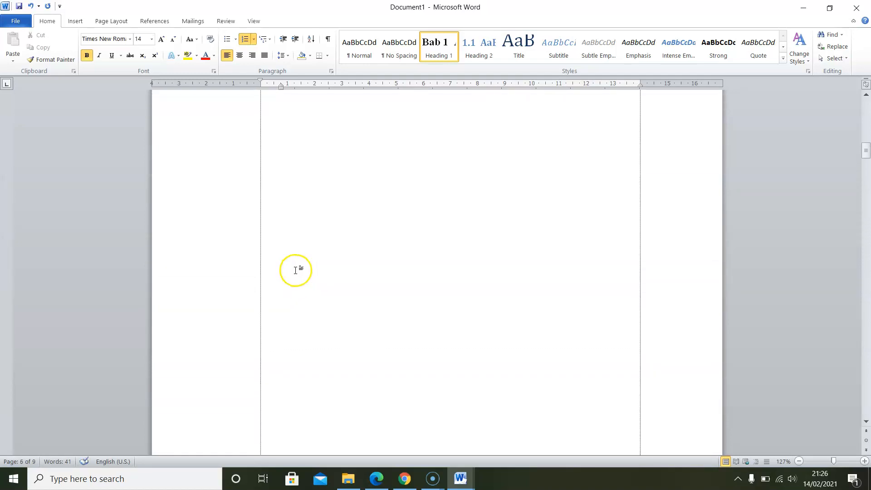
{"action": "left_click", "coordinate": [308, 270]}
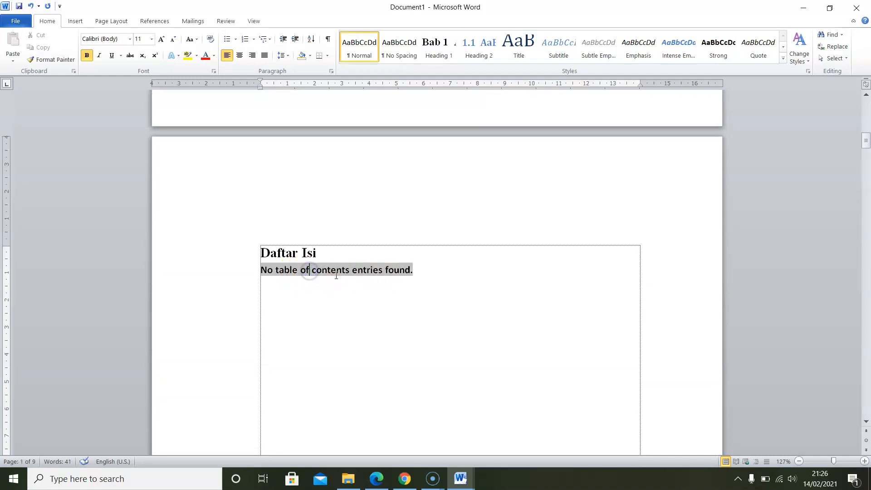
{"action": "right_click", "coordinate": [282, 273]}
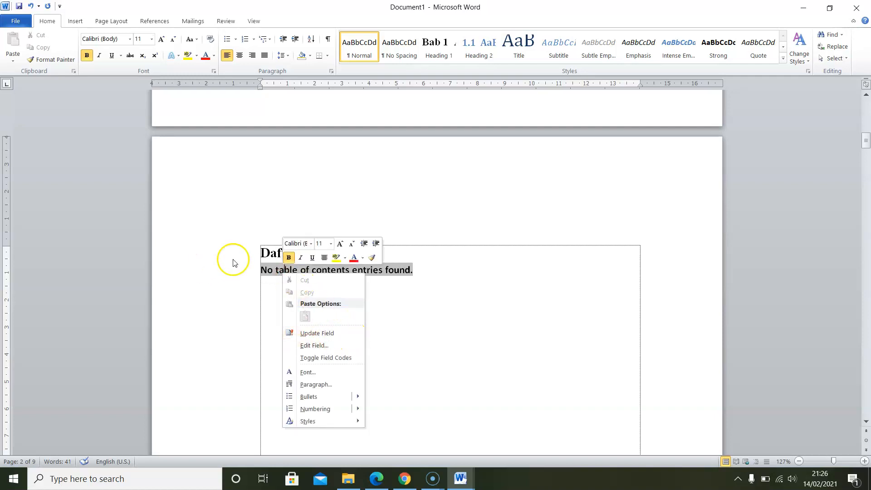
{"action": "right_click", "coordinate": [272, 269]}
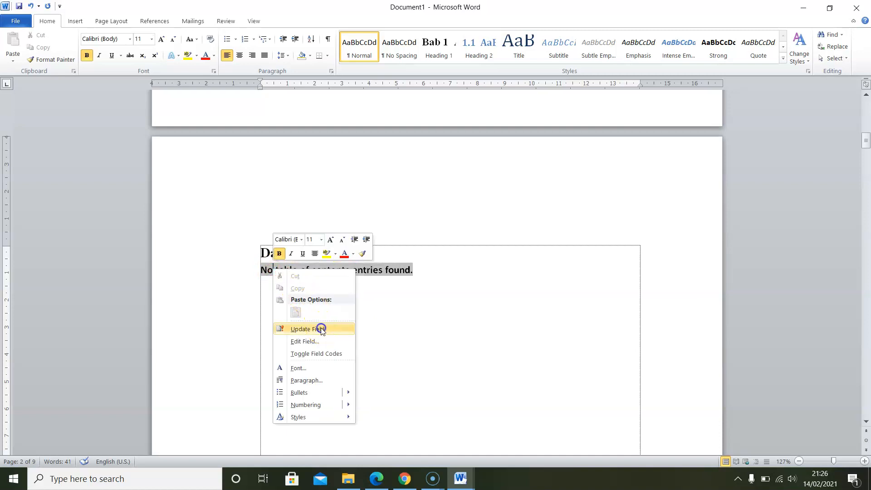
{"action": "left_click", "coordinate": [302, 328]}
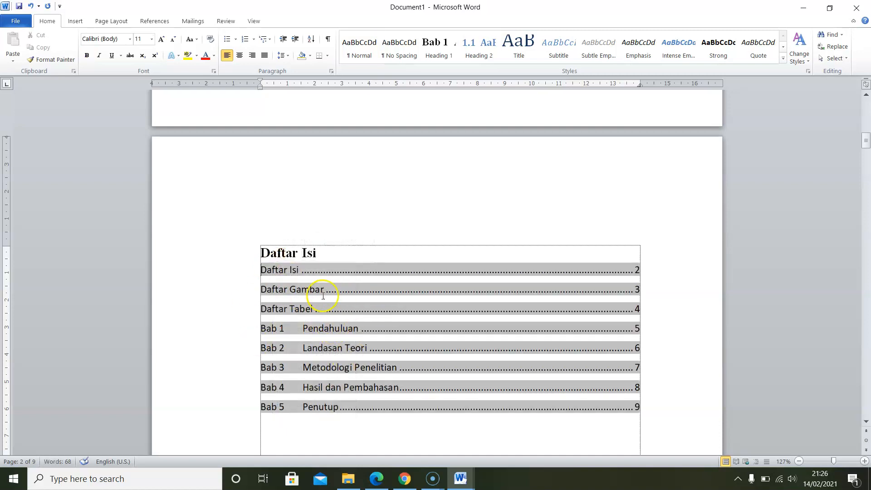
Step: Insert a page break below the "Bab 5 Penutup" heading and enter the title "Daftar Pustaka" on the new page
{"action": "scroll", "coordinate": [311, 399], "scroll_direction": "down", "scroll_amount": 3}
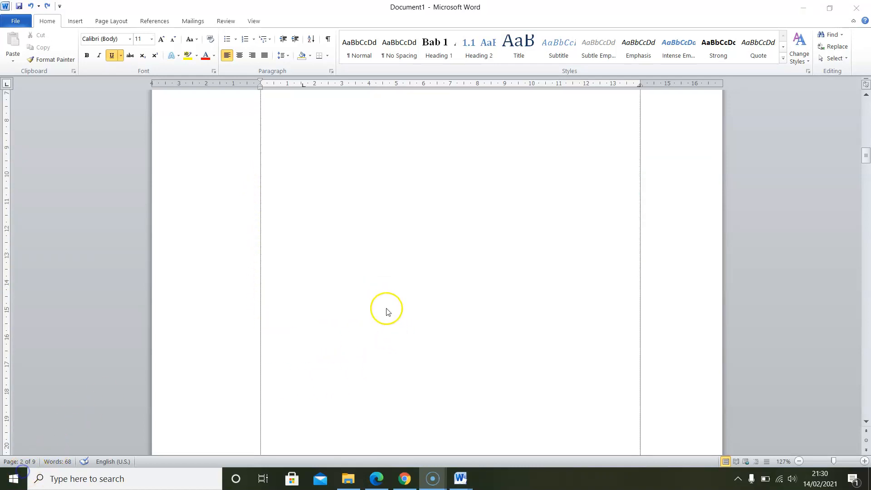
{"action": "scroll", "coordinate": [386, 311], "scroll_direction": "up", "scroll_amount": 5}
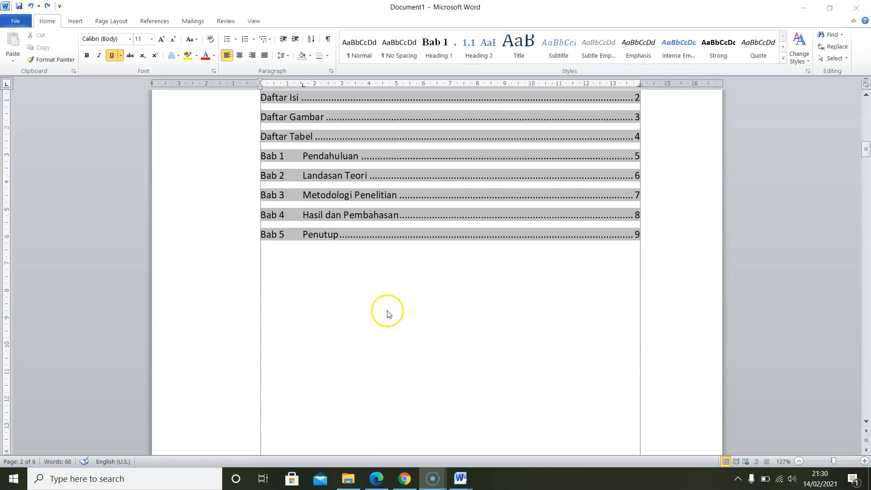
{"action": "scroll", "coordinate": [272, 299], "scroll_direction": "up", "scroll_amount": 3}
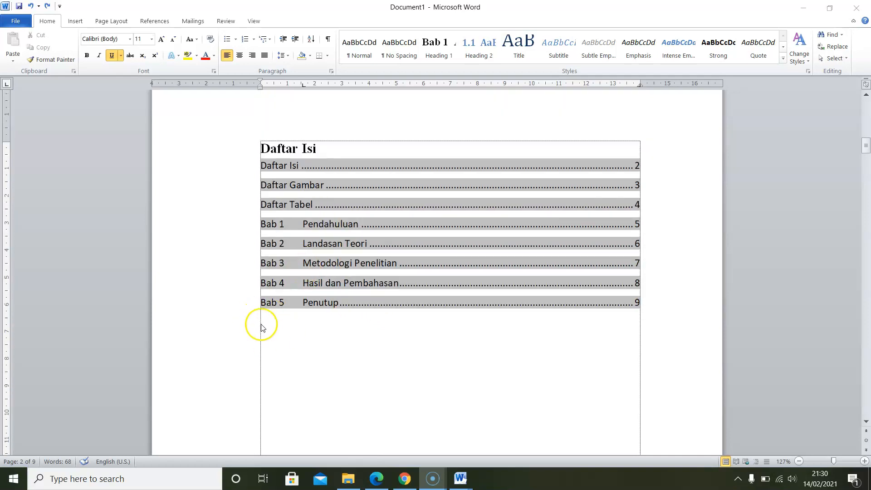
{"action": "left_click_drag", "start_coordinate": [868, 144], "coordinate": [864, 430]}
{"action": "scroll", "coordinate": [504, 316], "scroll_direction": "up", "scroll_amount": 3}
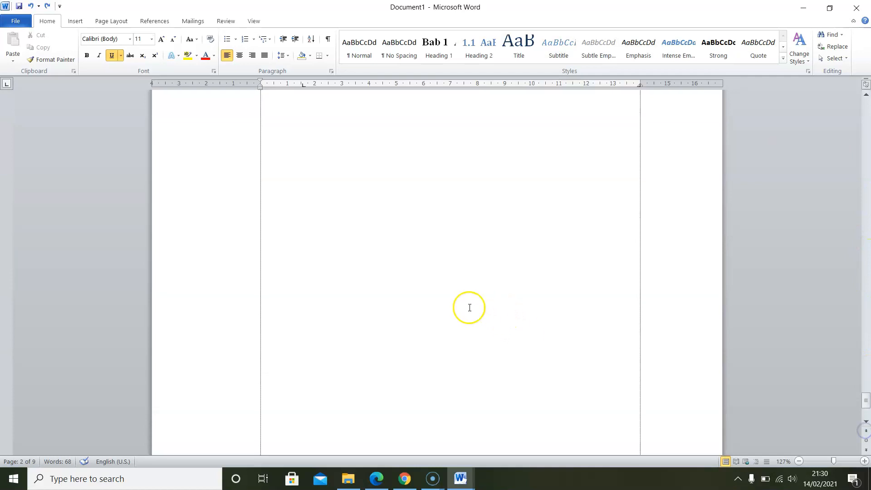
{"action": "scroll", "coordinate": [454, 295], "scroll_direction": "up", "scroll_amount": 3}
{"action": "left_click", "coordinate": [393, 305]}
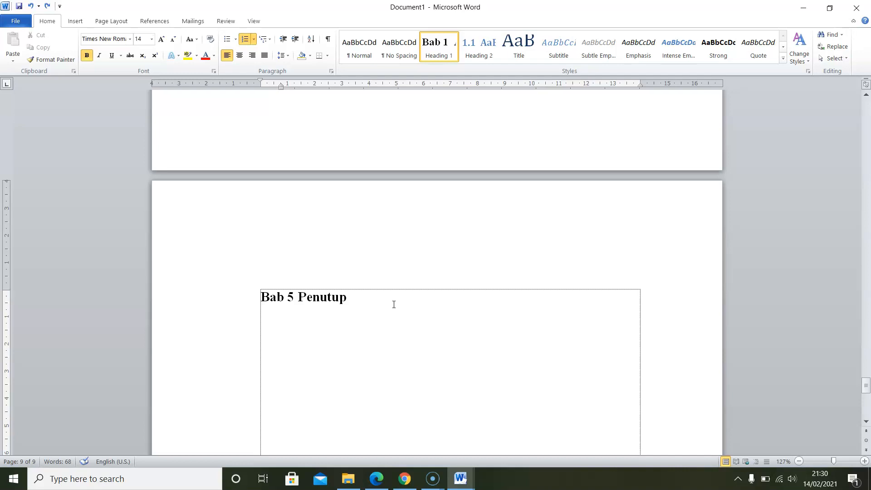
{"action": "key", "text": "Return"}
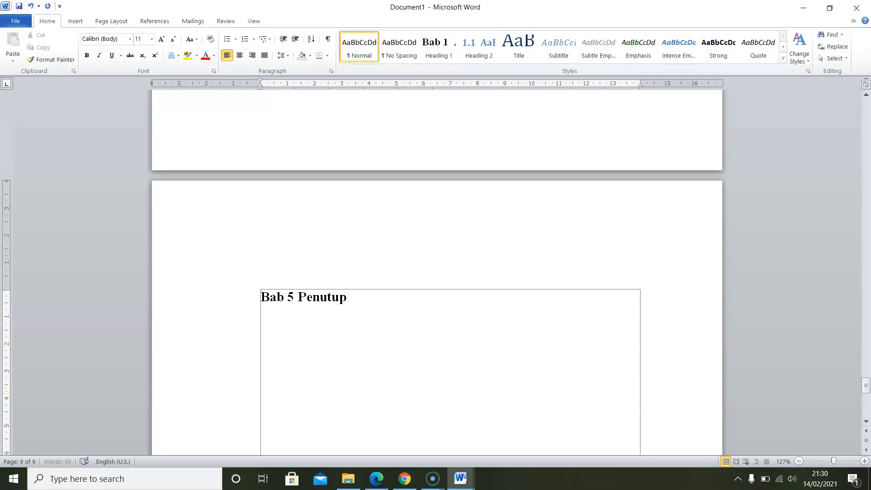
{"action": "left_click", "coordinate": [111, 22]}
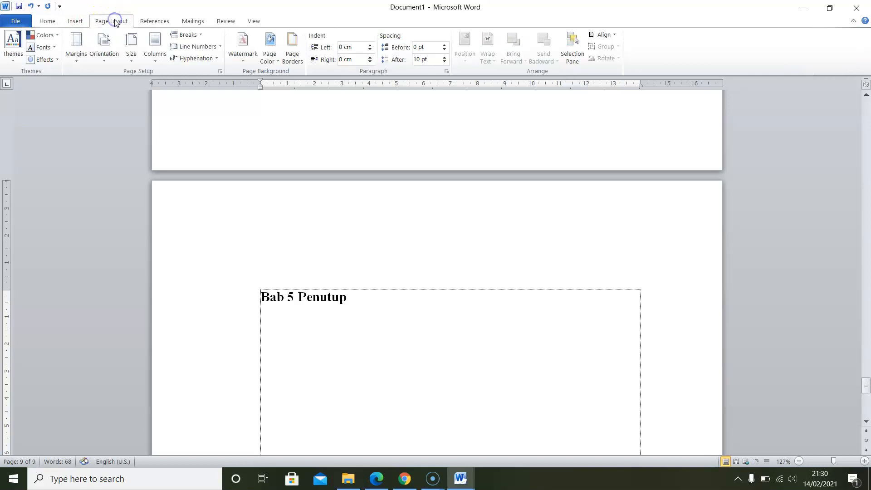
{"action": "left_click", "coordinate": [201, 35]}
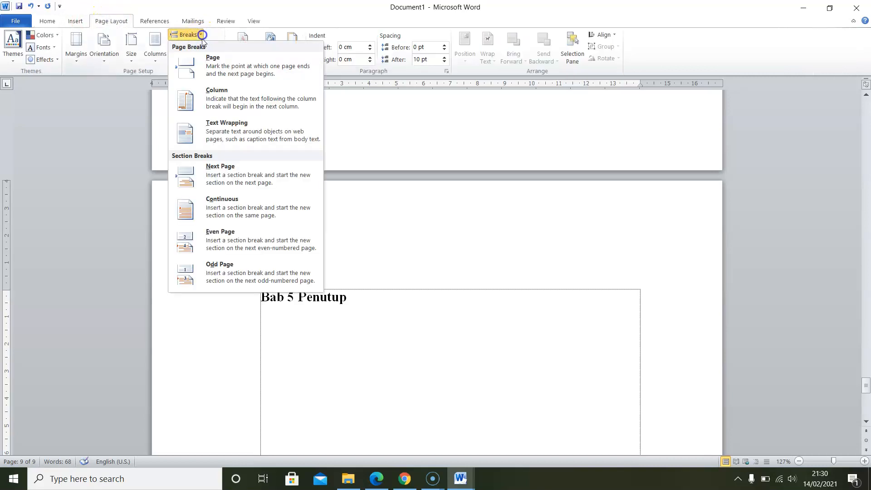
{"action": "left_click", "coordinate": [248, 71]}
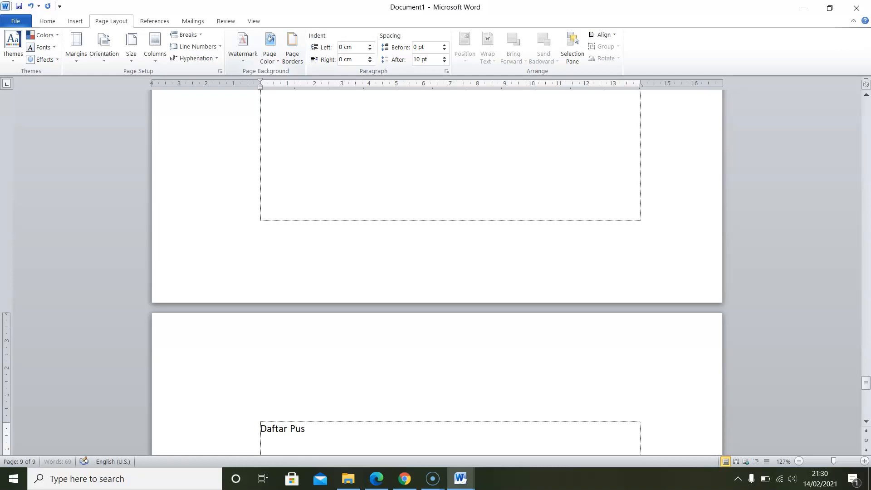
Step: Apply the Heading 1 style to the "Daftar Pustaka" title and remove its chapter number
{"action": "scroll", "coordinate": [248, 71], "scroll_direction": "down", "scroll_amount": 4}
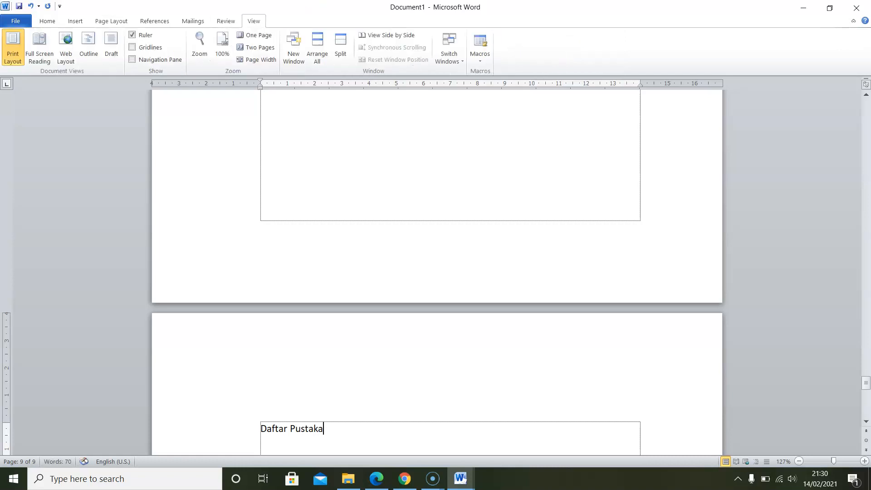
{"action": "scroll", "coordinate": [333, 124], "scroll_direction": "up", "scroll_amount": 4}
{"action": "scroll", "coordinate": [167, 53], "scroll_direction": "up", "scroll_amount": 6}
{"action": "scroll", "coordinate": [322, 281], "scroll_direction": "down", "scroll_amount": 6}
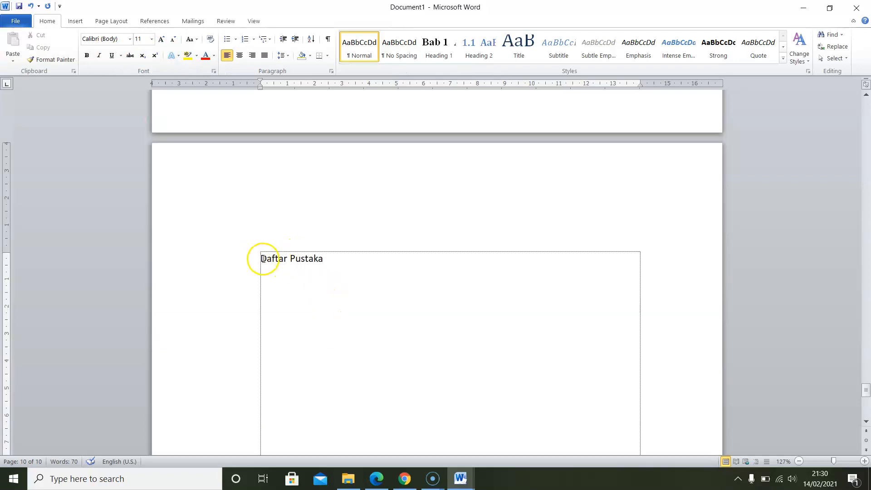
{"action": "left_click", "coordinate": [439, 54]}
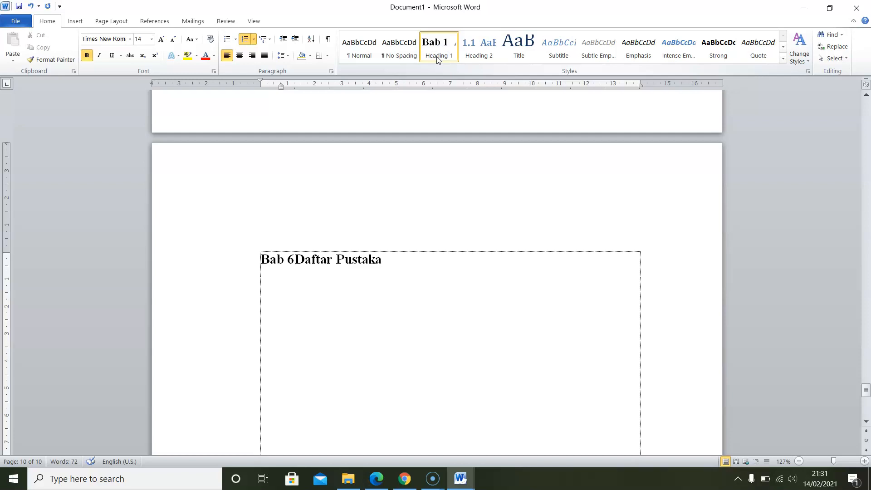
{"action": "key", "text": "BackSpace"}
{"action": "key", "text": "BackSpace"}
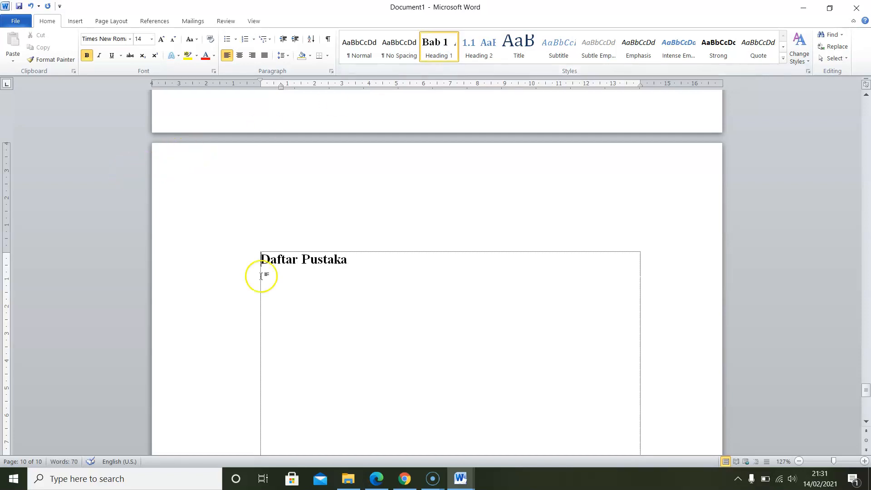
Step: Update the entire table of contents on the "Daftar Isi" page so it includes the "Daftar Pustaka" heading
{"action": "scroll", "coordinate": [303, 291], "scroll_direction": "up", "scroll_amount": 10}
{"action": "scroll", "coordinate": [303, 290], "scroll_direction": "up", "scroll_amount": 3}
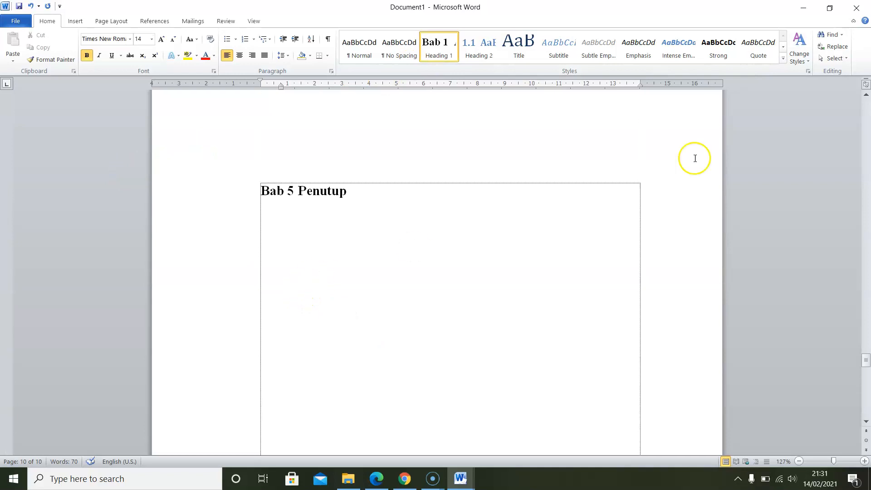
{"action": "left_click_drag", "start_coordinate": [867, 359], "coordinate": [867, 128]}
{"action": "scroll", "coordinate": [443, 278], "scroll_direction": "down", "scroll_amount": 6}
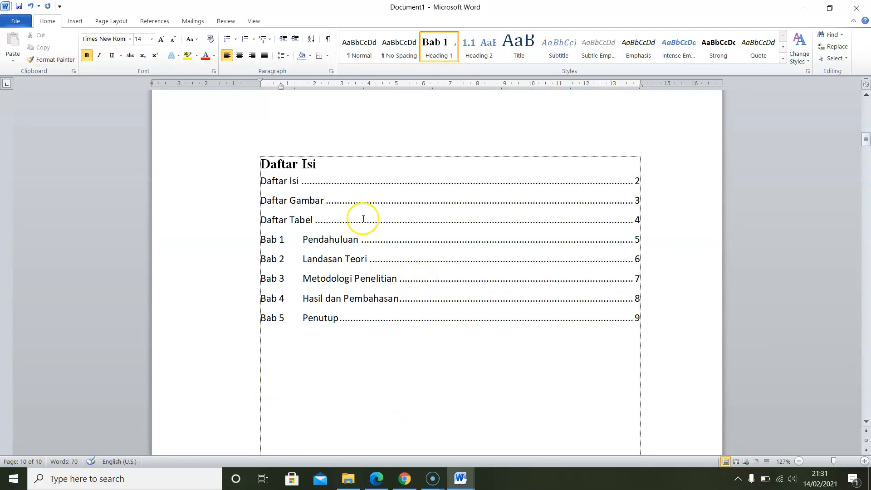
{"action": "left_click", "coordinate": [363, 219]}
{"action": "right_click", "coordinate": [363, 218]}
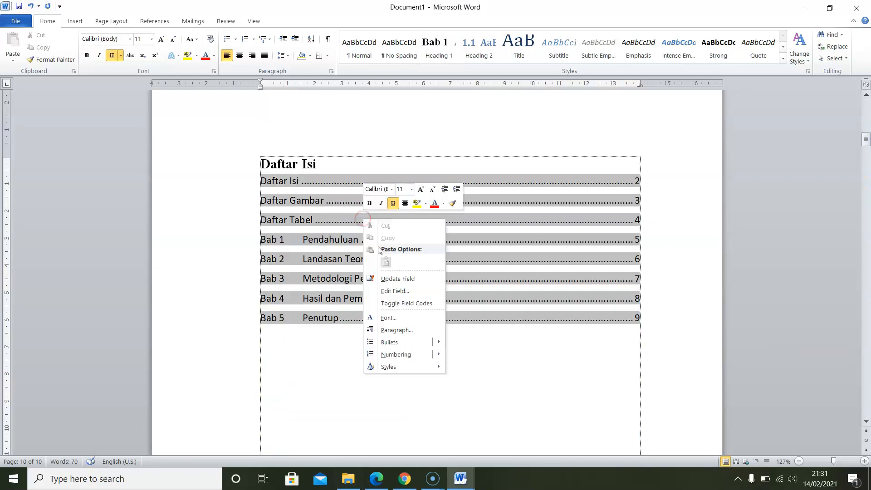
{"action": "left_click", "coordinate": [407, 278]}
{"action": "left_click", "coordinate": [412, 238]}
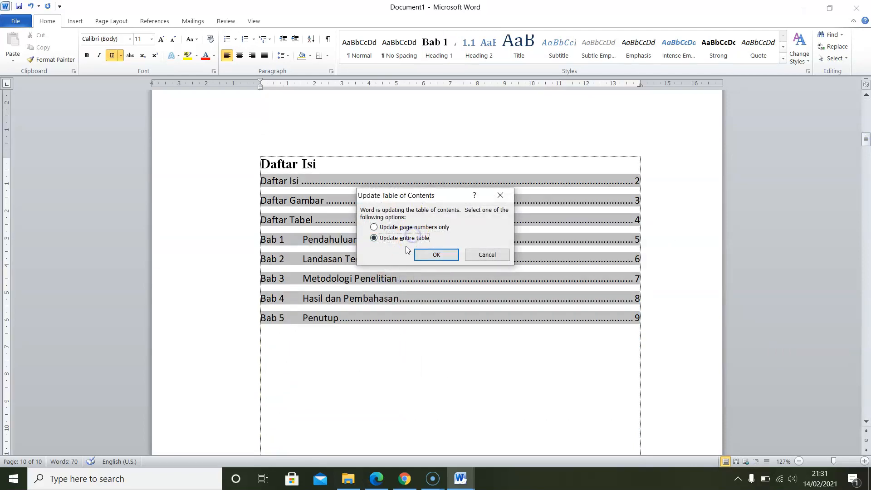
{"action": "left_click", "coordinate": [436, 255]}
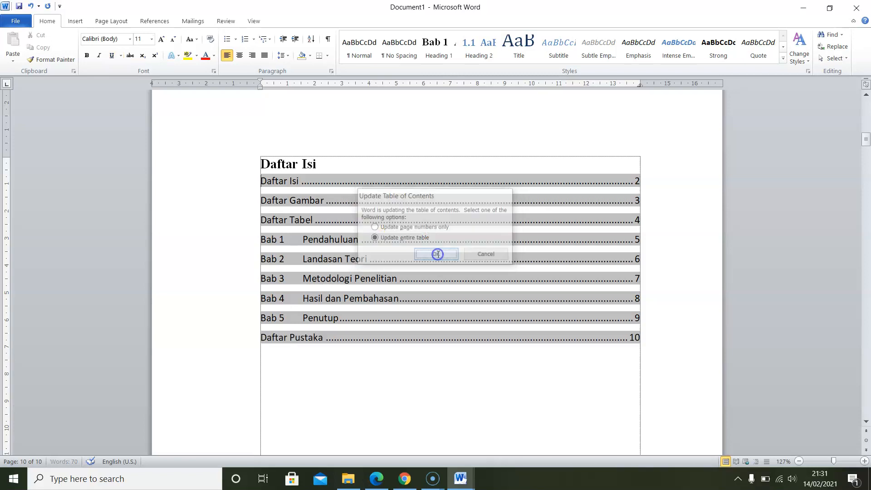
{"action": "left_click", "coordinate": [351, 372]}
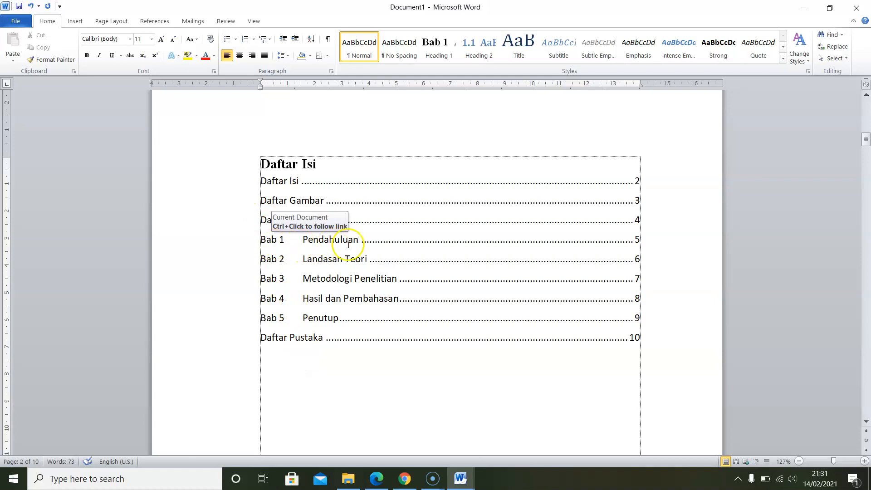
Step: Add the line "Latar Belakang Masalah" beneath the "Bab 1 Pendahuluan" heading
{"action": "scroll", "coordinate": [311, 245], "scroll_direction": "down", "scroll_amount": 15}
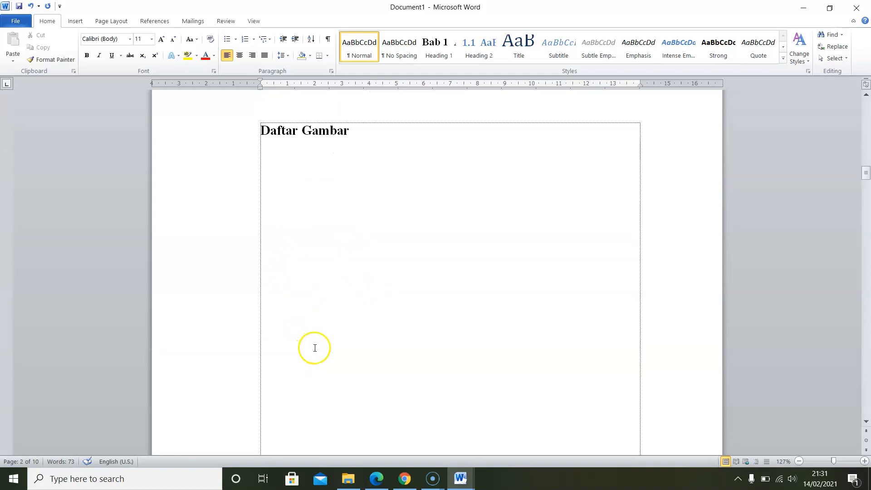
{"action": "scroll", "coordinate": [316, 347], "scroll_direction": "down", "scroll_amount": 15}
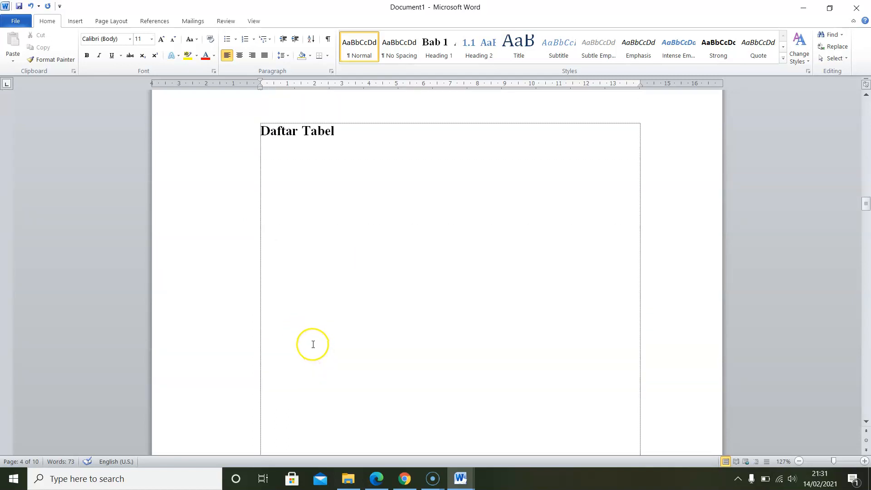
{"action": "scroll", "coordinate": [312, 339], "scroll_direction": "down", "scroll_amount": 12}
{"action": "left_click", "coordinate": [267, 191]}
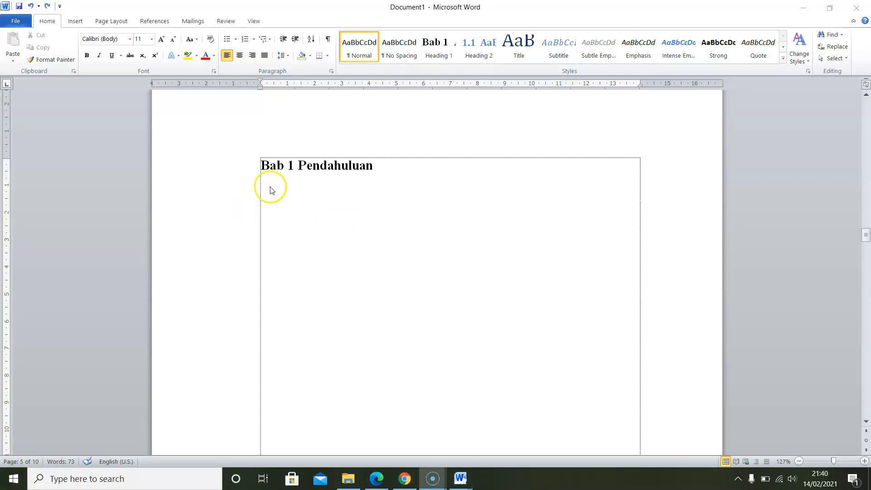
{"action": "left_click", "coordinate": [268, 187]}
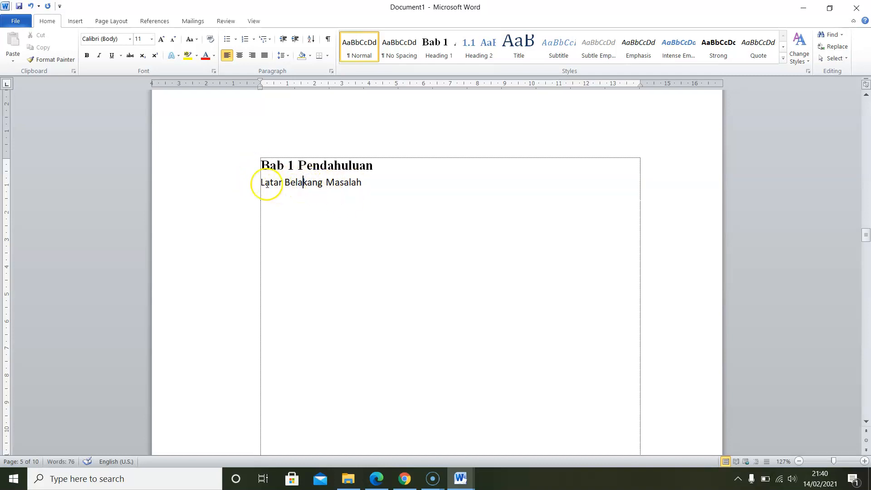
Step: Modify the Normal style to use Times New Roman, size 12, with the Automatic font colour
{"action": "left_click", "coordinate": [244, 188]}
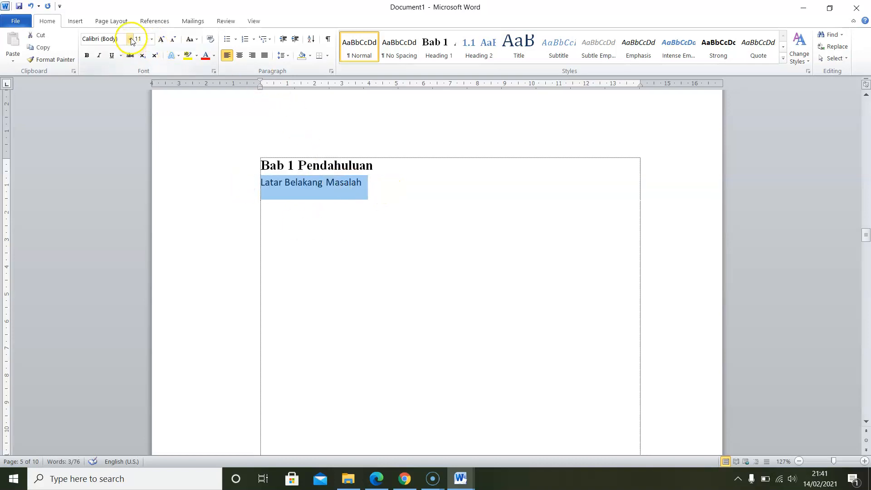
{"action": "left_click", "coordinate": [281, 195]}
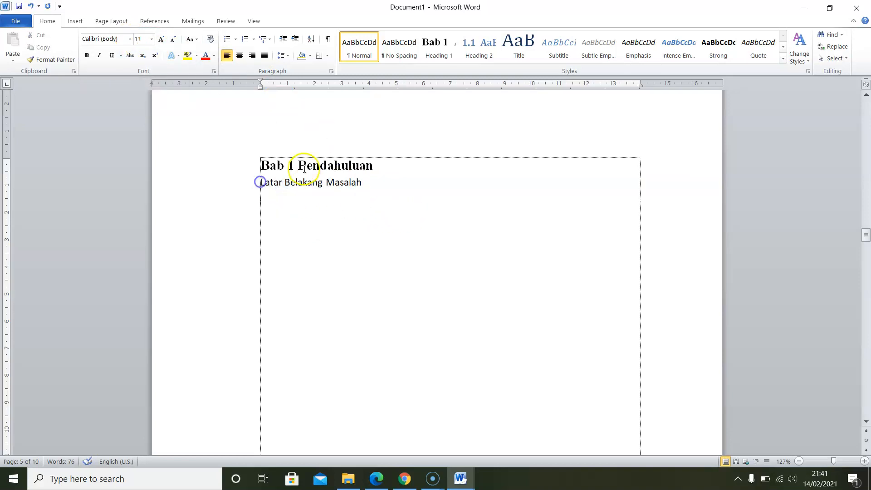
{"action": "right_click", "coordinate": [356, 46]}
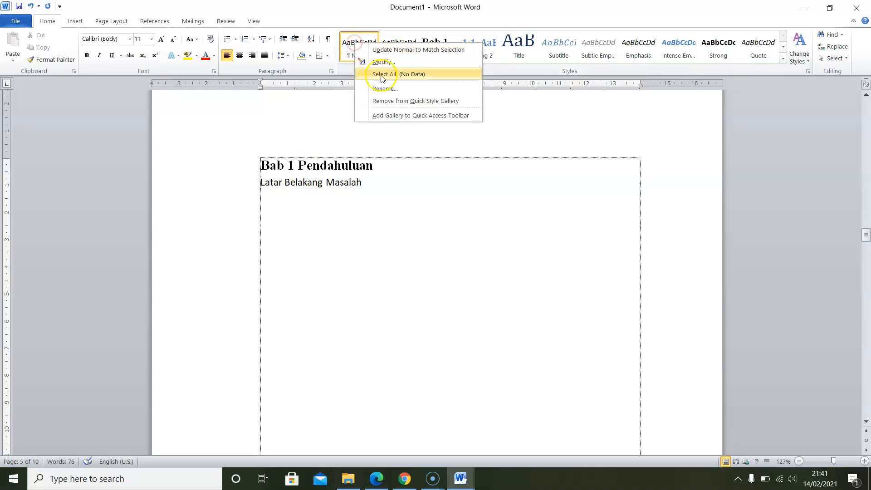
{"action": "left_click", "coordinate": [383, 62]}
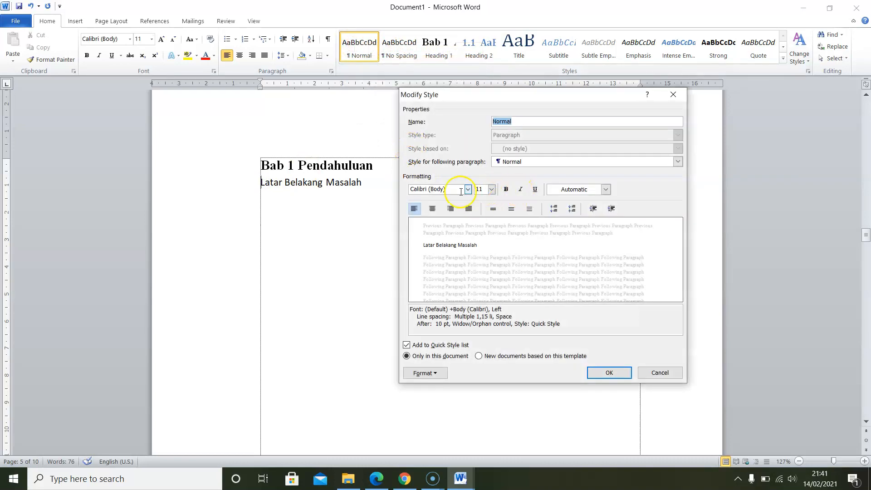
{"action": "left_click", "coordinate": [465, 191]}
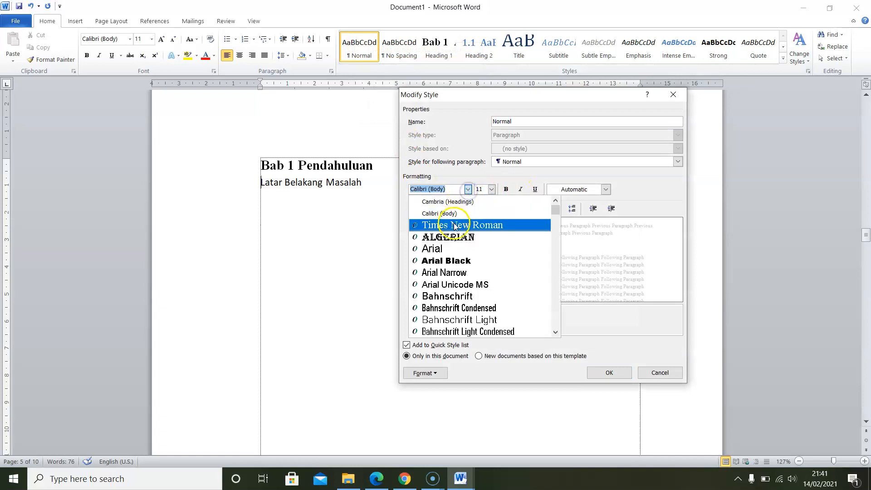
{"action": "left_click", "coordinate": [454, 223]}
{"action": "left_click", "coordinate": [492, 189]}
{"action": "left_click", "coordinate": [479, 228]}
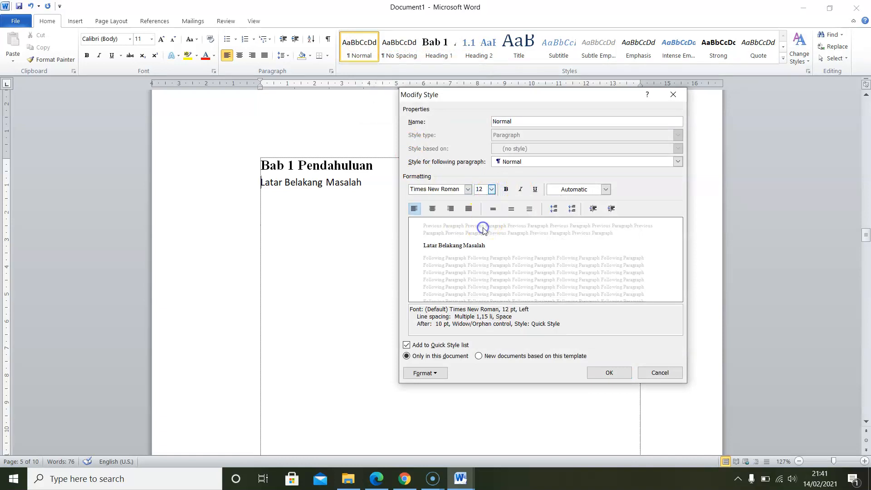
{"action": "left_click", "coordinate": [607, 193]}
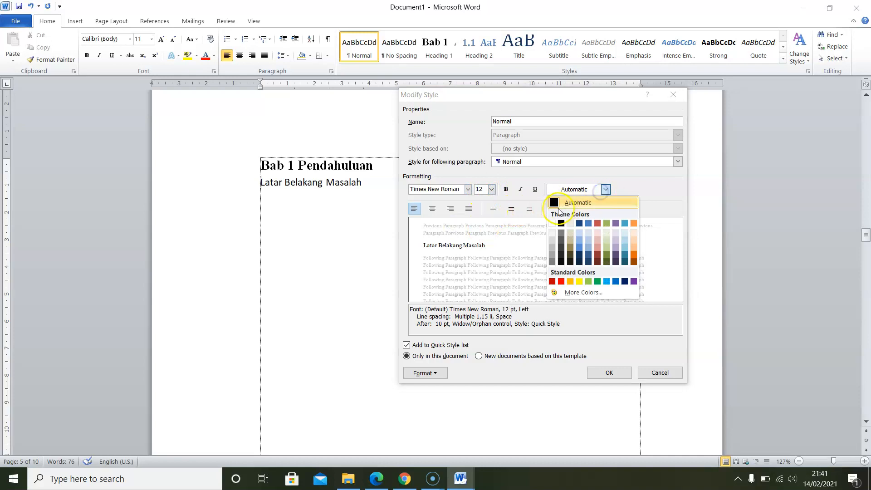
{"action": "left_click", "coordinate": [577, 201]}
{"action": "left_click", "coordinate": [610, 374]}
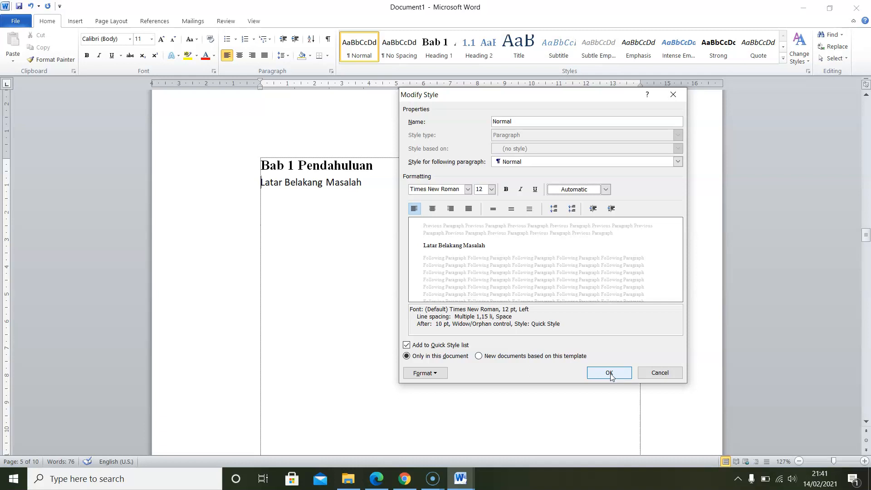
{"action": "left_click", "coordinate": [609, 373]}
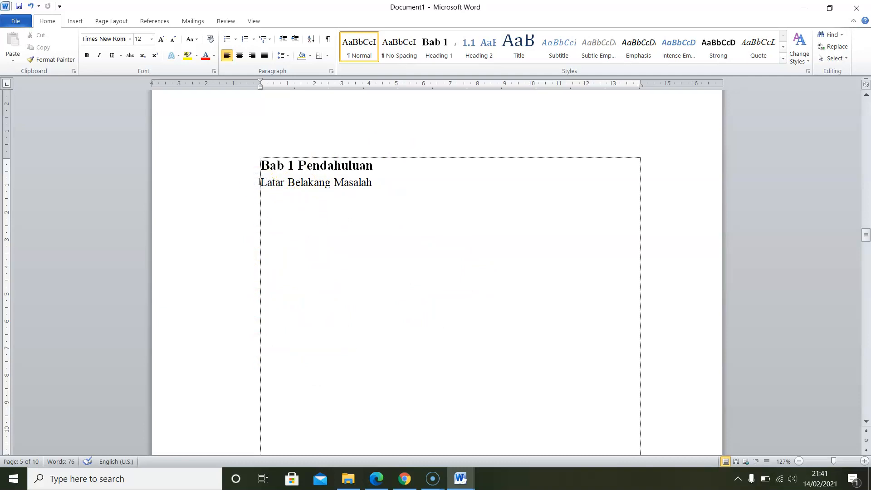
Step: Apply the Heading 2 style to the "Latar Belakang Masalah" line under "Bab 1 Pendahuluan"
{"action": "left_click", "coordinate": [258, 166]}
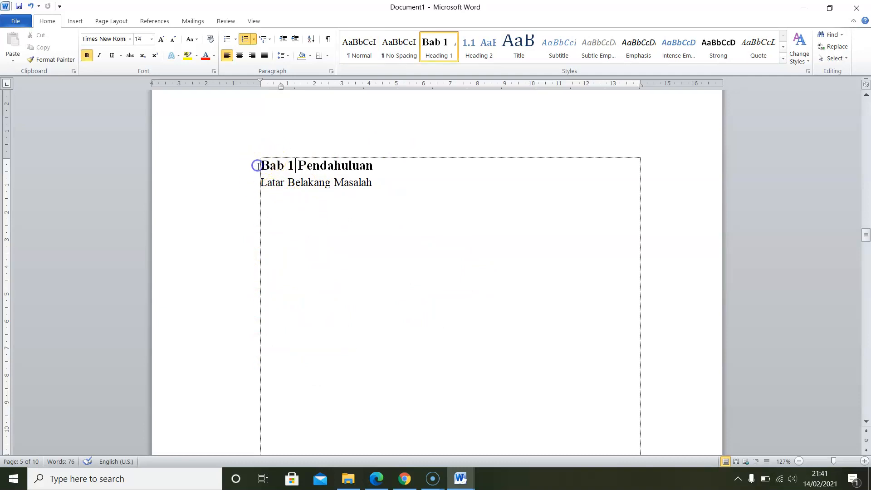
{"action": "left_click", "coordinate": [259, 183]}
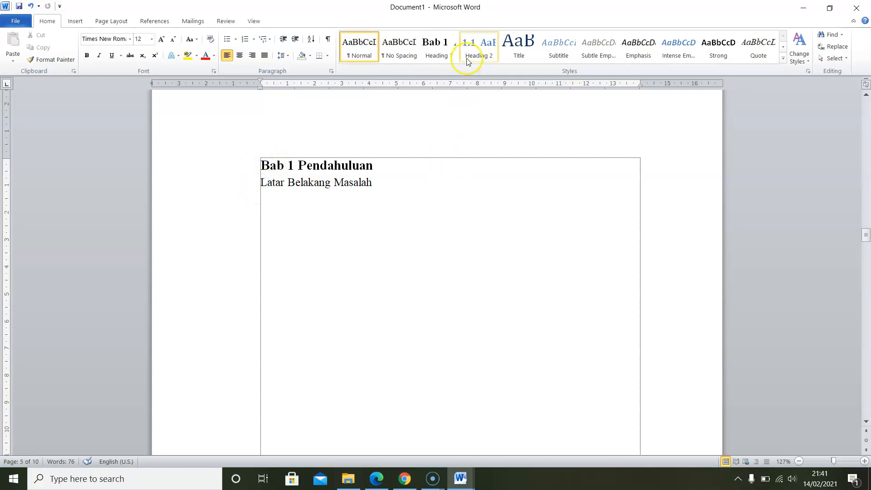
{"action": "left_click", "coordinate": [479, 47]}
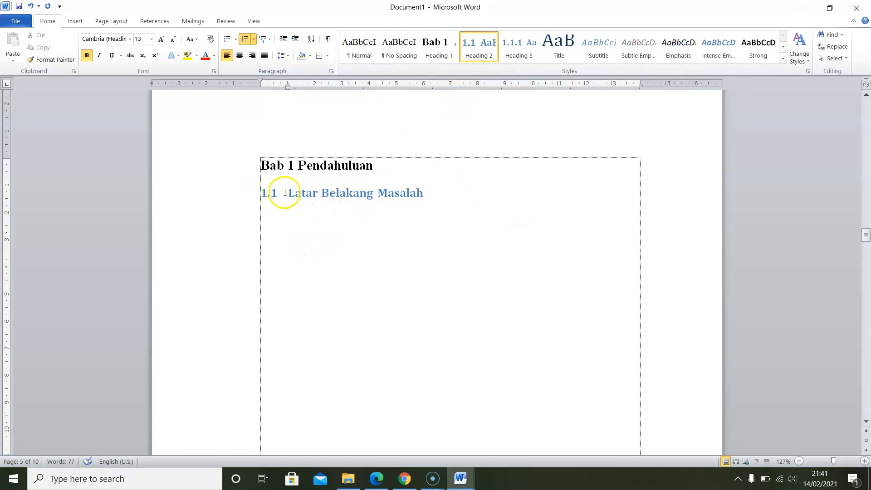
Step: Modify the Heading 2 style to non-bold Times New Roman, size 12, with the Automatic font colour
{"action": "right_click", "coordinate": [476, 44]}
{"action": "left_click", "coordinate": [521, 63]}
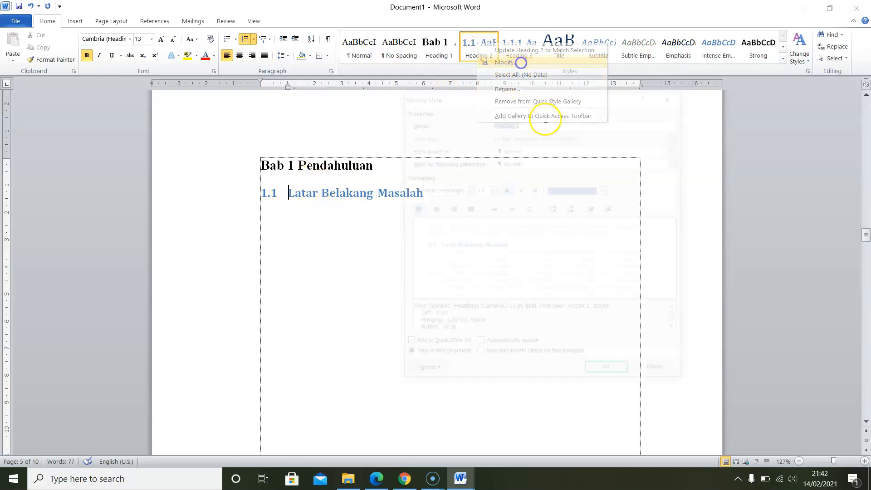
{"action": "left_click", "coordinate": [574, 190]}
{"action": "left_click", "coordinate": [561, 203]}
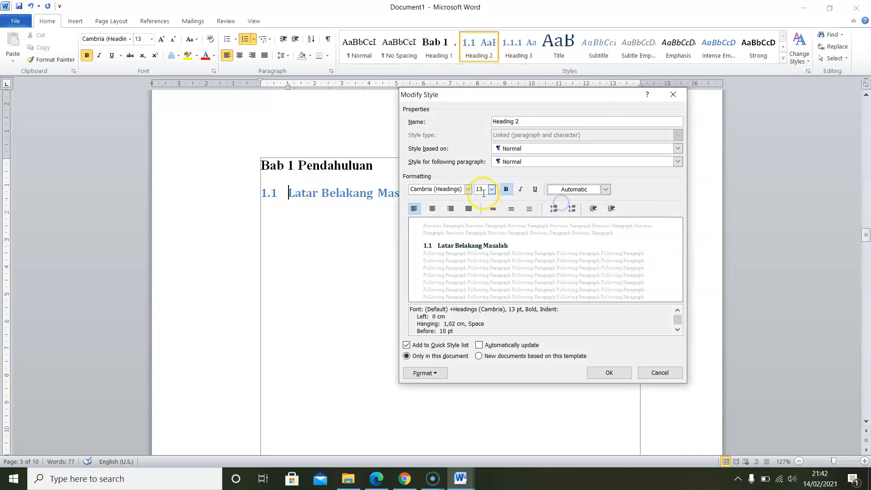
{"action": "left_click", "coordinate": [491, 189]}
{"action": "left_click", "coordinate": [480, 228]}
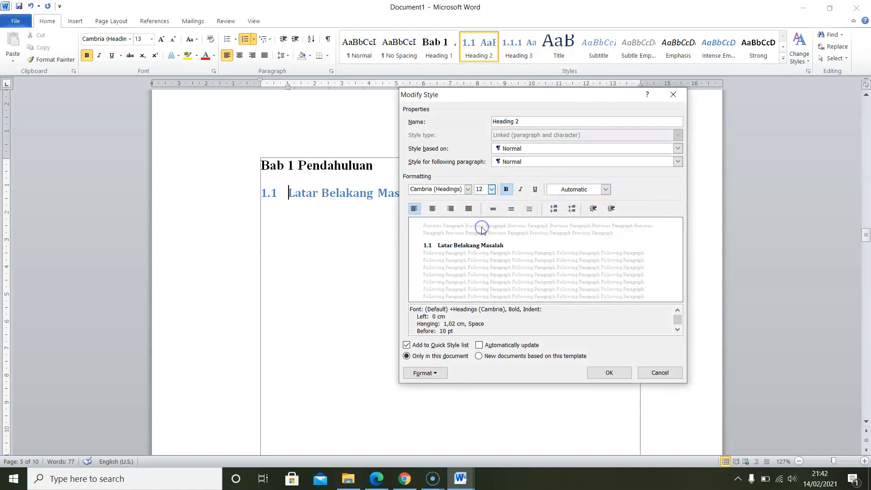
{"action": "left_click", "coordinate": [506, 189]}
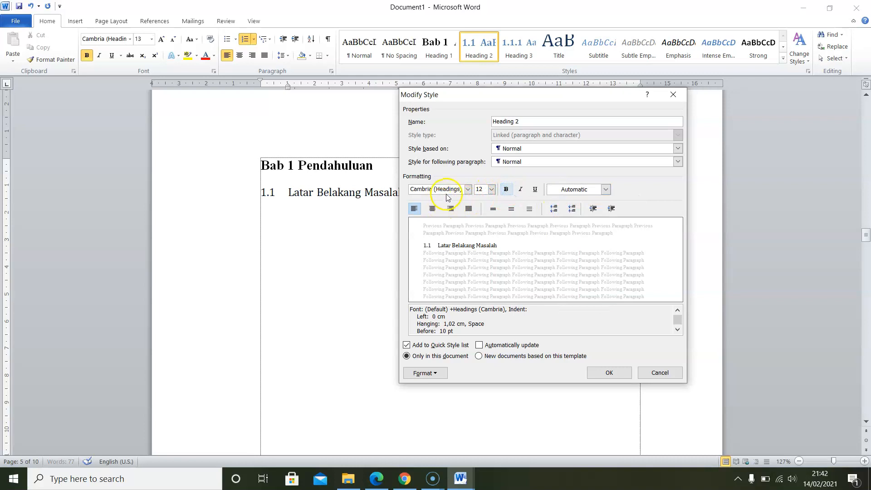
{"action": "left_click", "coordinate": [468, 190]}
{"action": "left_click", "coordinate": [451, 226]}
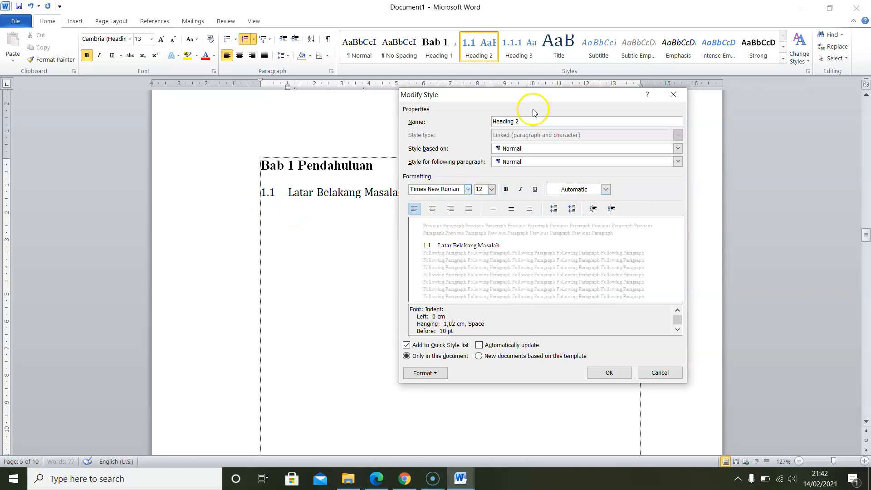
{"action": "left_click", "coordinate": [610, 373]}
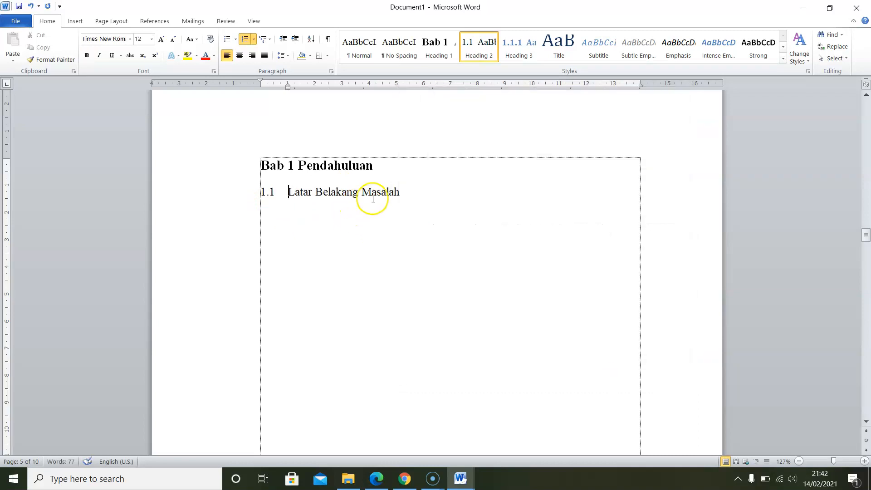
Step: Add the spaced lines "Identifikasi Masalah" and "Batasan Masalah" below the "Latar Belakang Masalah" subsection
{"action": "left_click", "coordinate": [422, 193]}
{"action": "key", "text": "Return"}
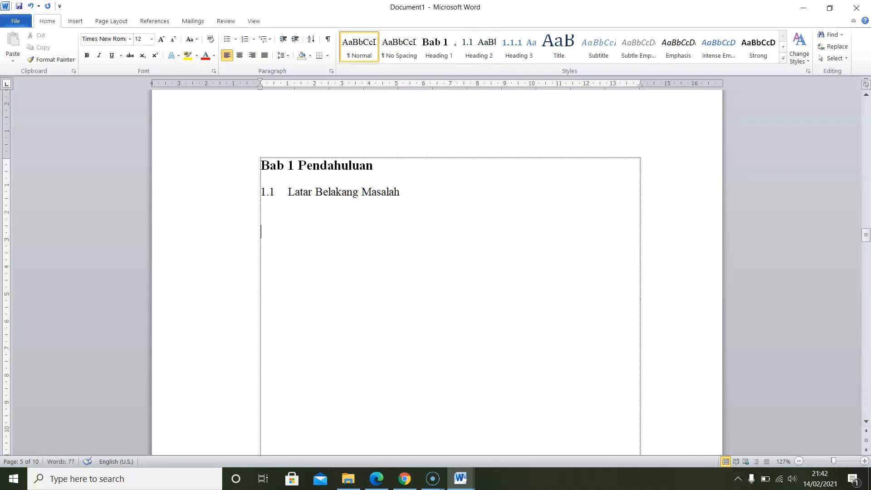
{"action": "left_click", "coordinate": [286, 235]}
{"action": "type", "text": "Identi"}
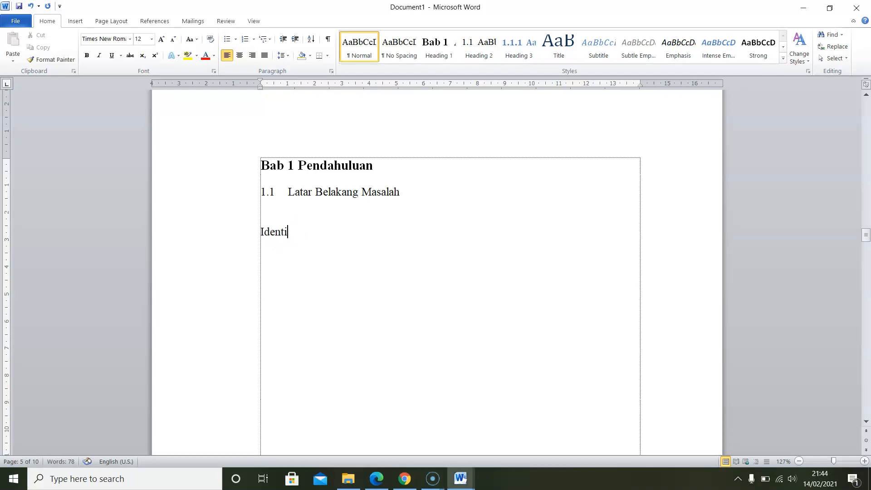
{"action": "type", "text": "fikasi Ma"}
{"action": "type", "text": "a"}
{"action": "type", "text": "s"}
{"action": "type", "text": "Ba"}
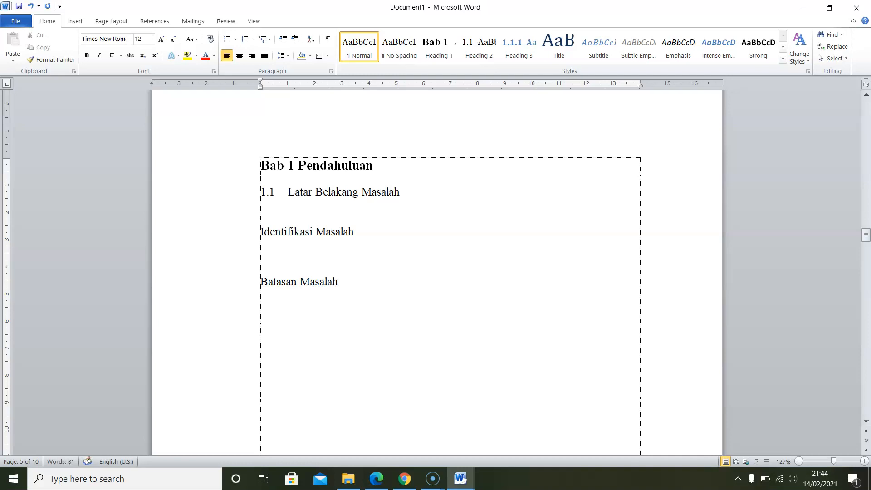
Step: Add the spaced lines "Rumusan Masalah", "Tujuan Penelitian", "Manfaat Penelitian" and "Sistematika Penulisan" below "Batasan Masalah"
{"action": "type", "text": "Rumusan Masalah"}
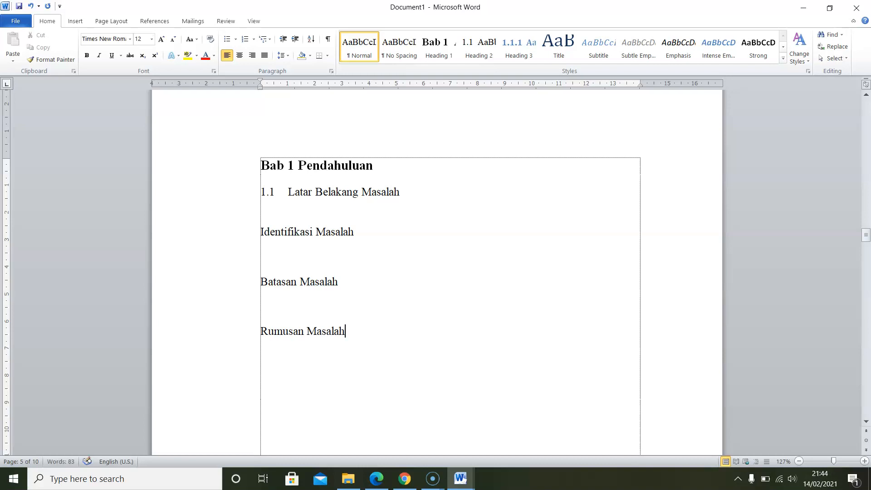
{"action": "key", "text": "Return"}
{"action": "type", "text": "Tujuan Pen"}
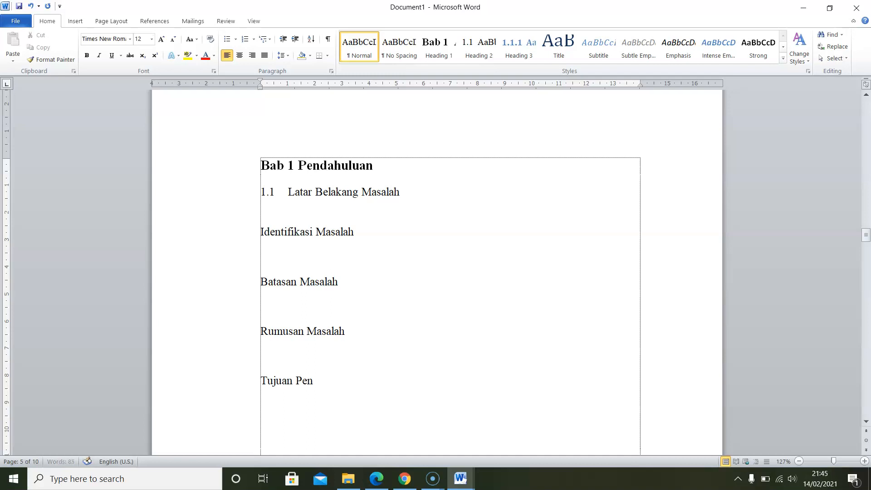
{"action": "type", "text": "e;"}
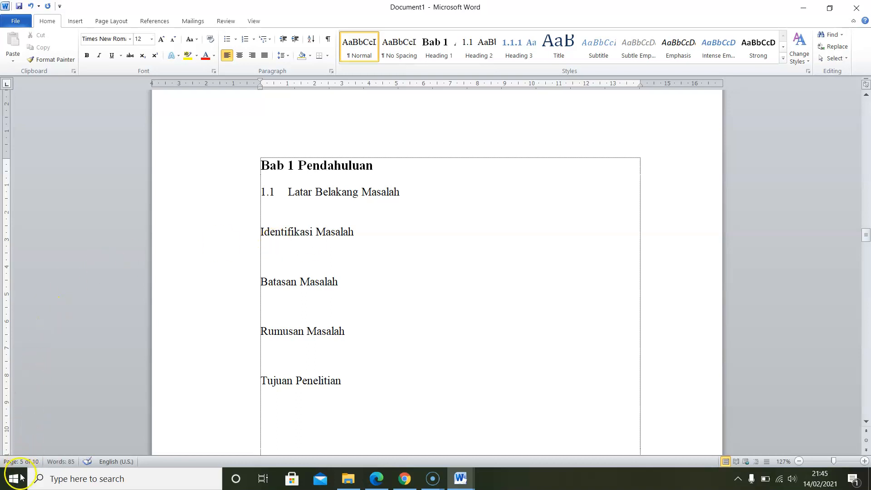
{"action": "key", "text": "Return"}
{"action": "type", "text": "Manfaat Penelitian"}
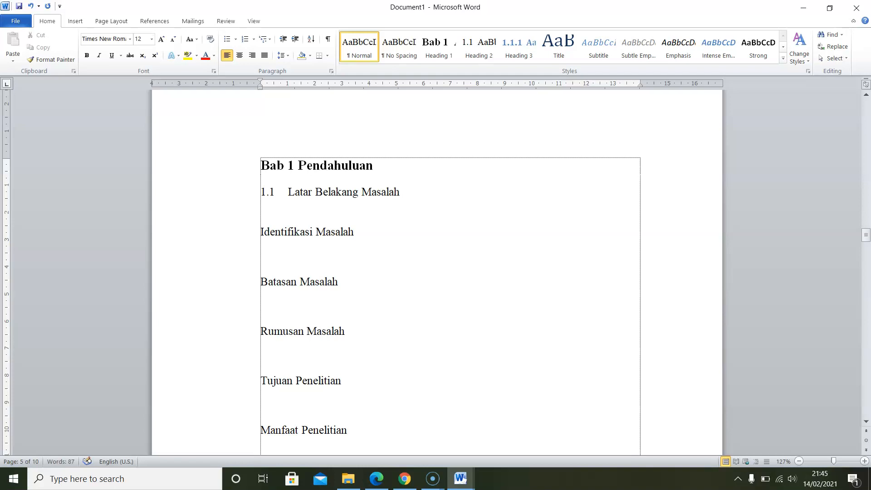
{"action": "key", "text": "Return"}
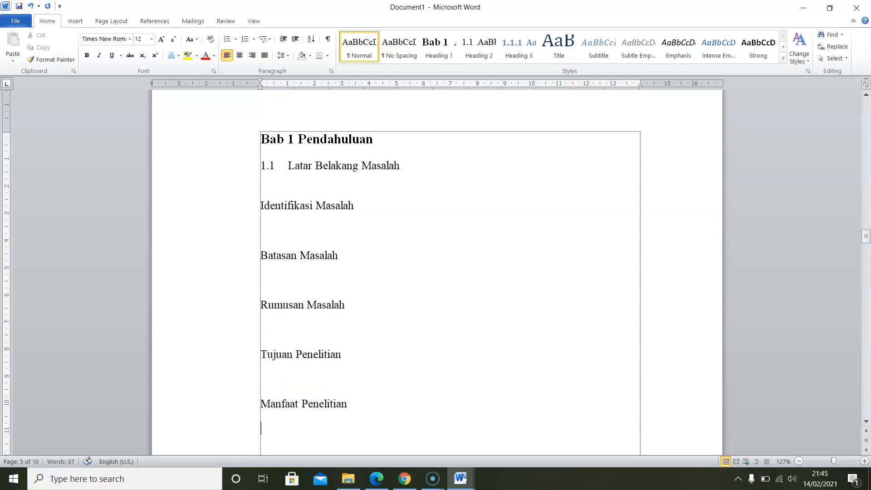
{"action": "key", "text": "Return"}
{"action": "type", "text": "Sistematika Penulisan"}
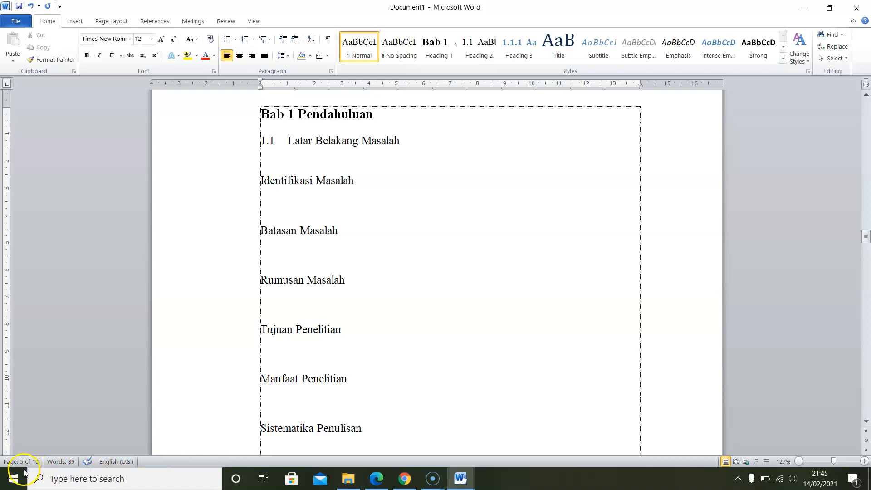
Step: Apply the Heading 2 style to the lines "Identifikasi Masalah", "Batasan Masalah" and "Rumusan Masalah"
{"action": "left_click", "coordinate": [356, 181]}
{"action": "left_click", "coordinate": [257, 182]}
{"action": "scroll", "coordinate": [278, 229], "scroll_direction": "up", "scroll_amount": 1}
{"action": "scroll", "coordinate": [277, 228], "scroll_direction": "down", "scroll_amount": 1}
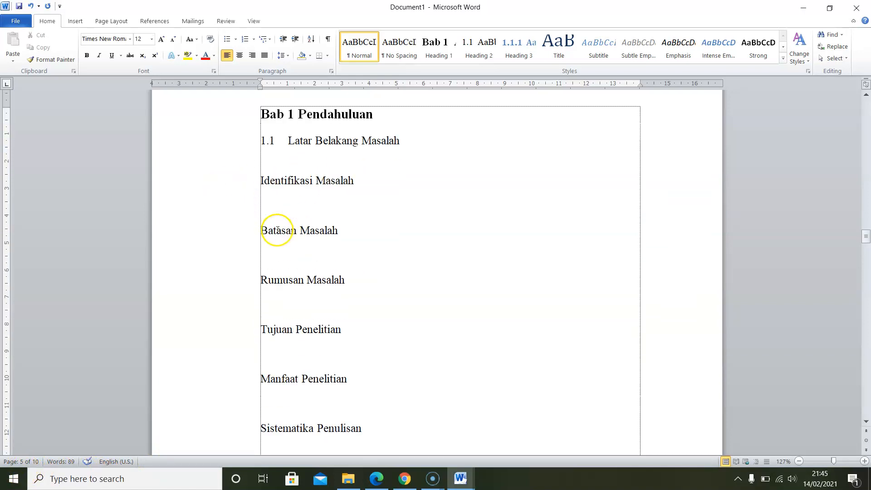
{"action": "left_click", "coordinate": [485, 49]}
{"action": "left_click", "coordinate": [259, 221]}
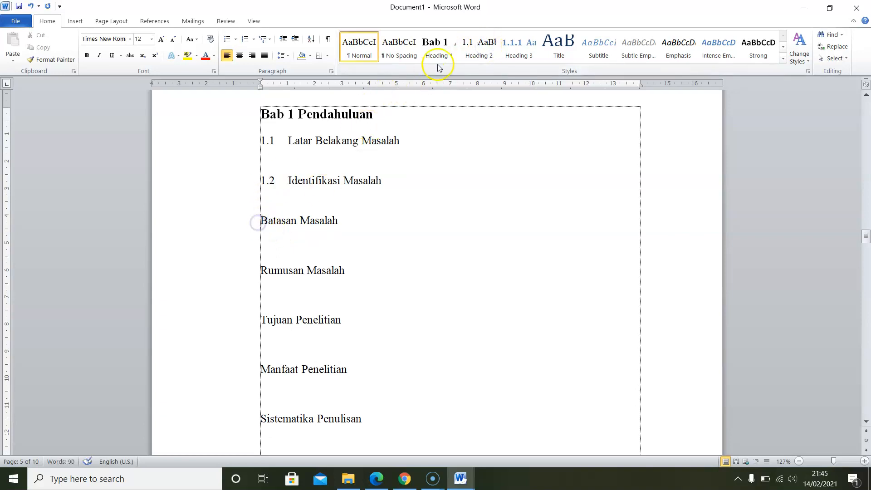
{"action": "left_click", "coordinate": [477, 49]}
{"action": "left_click", "coordinate": [257, 262]}
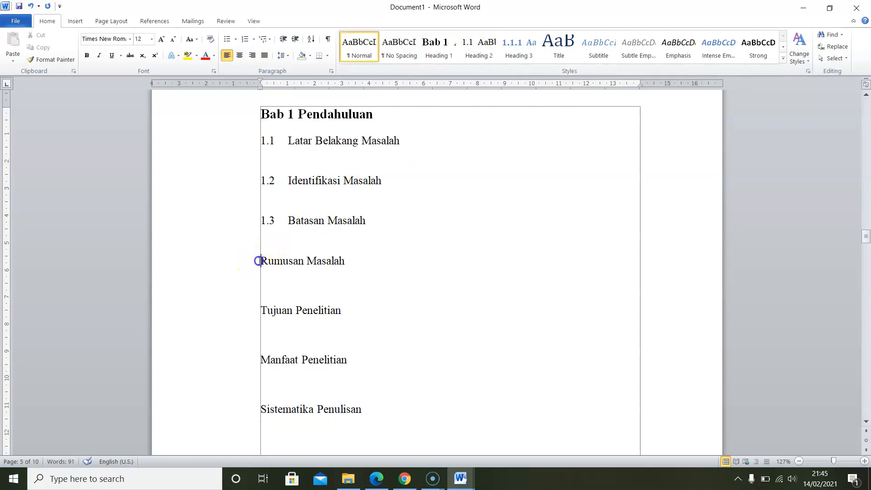
{"action": "left_click", "coordinate": [480, 51]}
Step: Apply the Heading 2 style to the lines "Tujuan Penelitian", "Manfaat Penelitian" and "Sistematika Penulisan"
{"action": "left_click", "coordinate": [259, 299]}
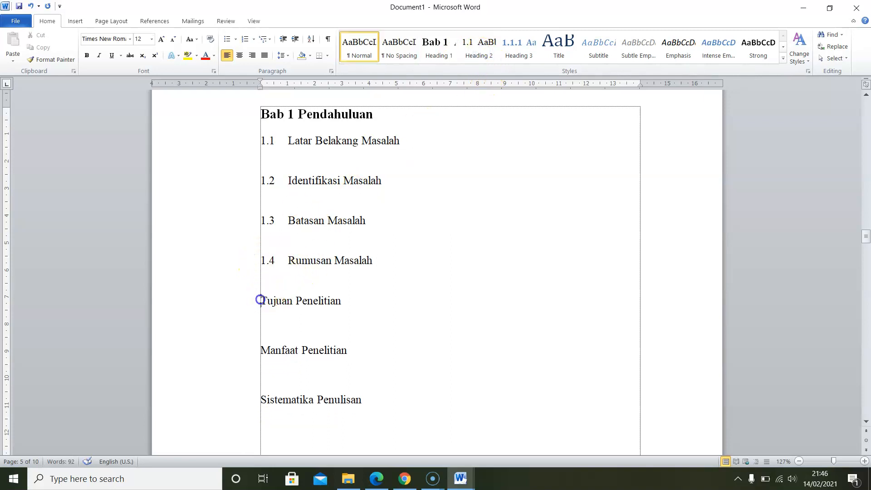
{"action": "left_click", "coordinate": [474, 58]}
{"action": "left_click", "coordinate": [254, 341]}
{"action": "left_click", "coordinate": [480, 51]}
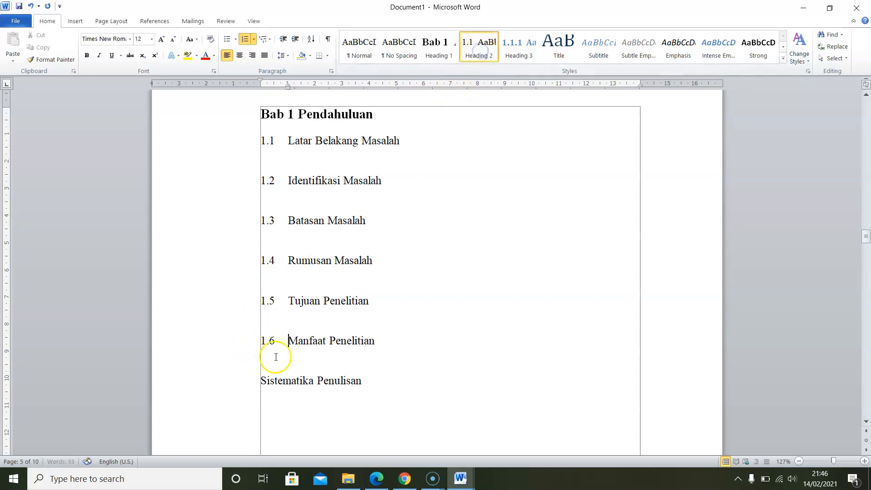
{"action": "left_click", "coordinate": [260, 380]}
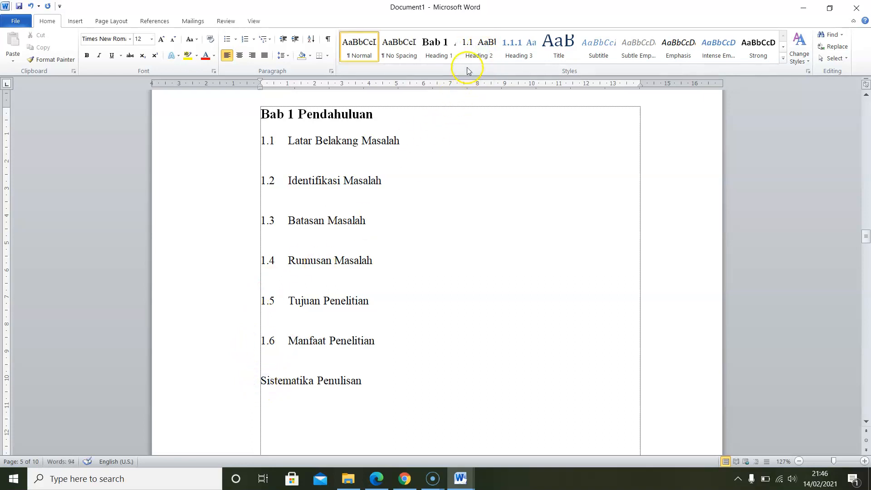
{"action": "left_click", "coordinate": [474, 50]}
Step: Update the entire table of contents under "Daftar Isi" so it includes the Bab 1 subsections
{"action": "scroll", "coordinate": [332, 295], "scroll_direction": "up", "scroll_amount": 6}
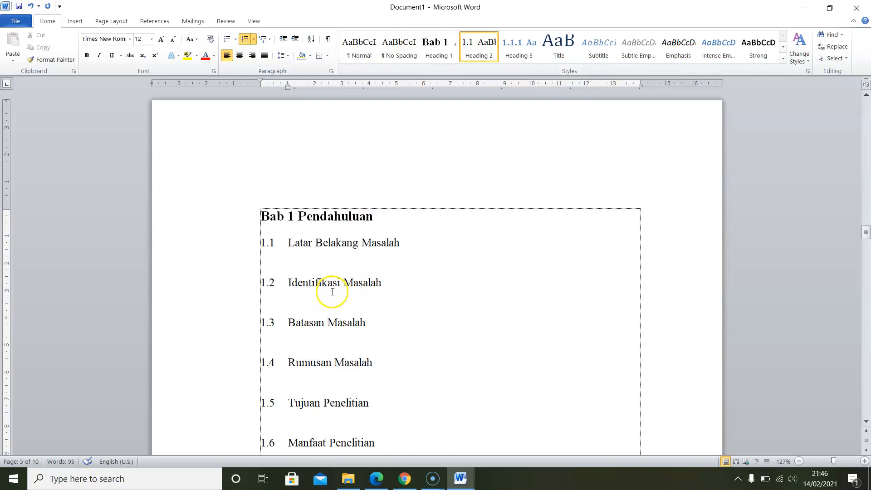
{"action": "left_click_drag", "start_coordinate": [865, 224], "coordinate": [857, 138]}
{"action": "left_click", "coordinate": [345, 282]}
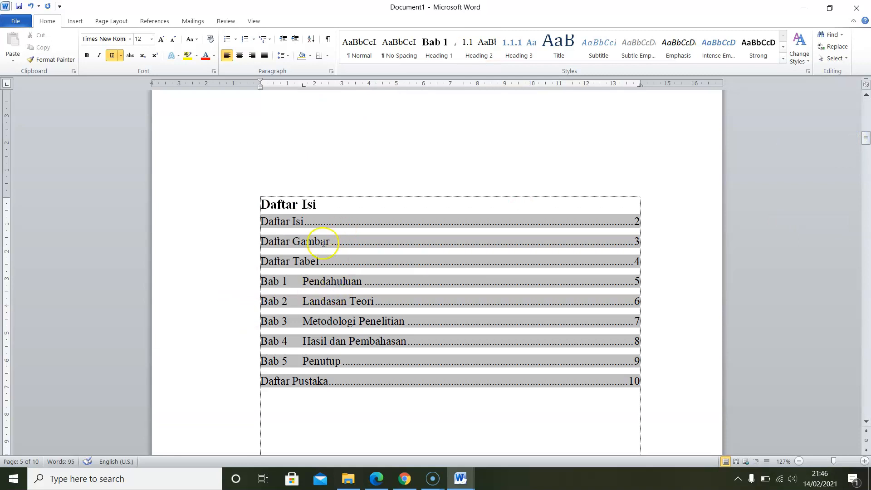
{"action": "right_click", "coordinate": [383, 220]}
{"action": "left_click", "coordinate": [416, 279]}
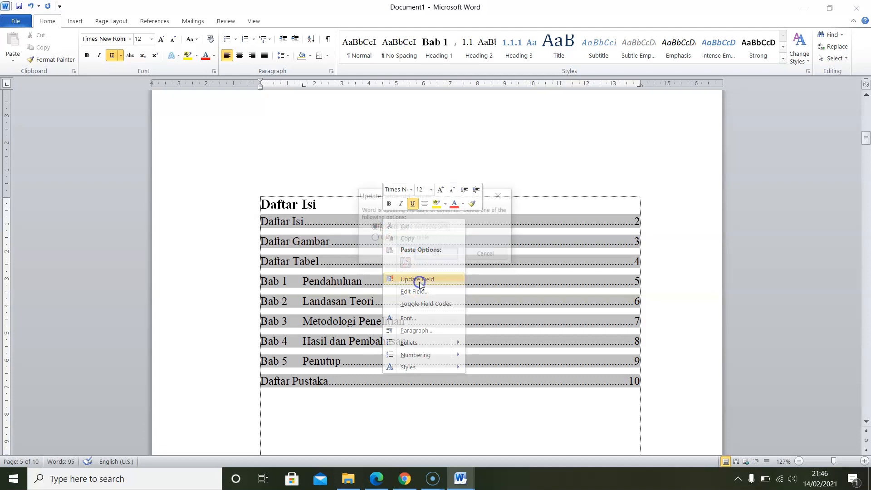
{"action": "left_click", "coordinate": [399, 237]}
{"action": "left_click", "coordinate": [439, 258]}
{"action": "scroll", "coordinate": [440, 255], "scroll_direction": "down", "scroll_amount": 2}
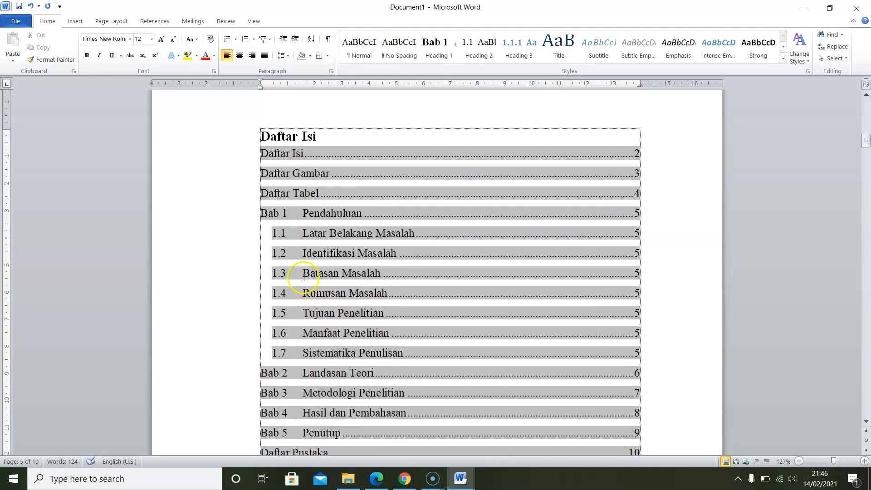
{"action": "scroll", "coordinate": [313, 225], "scroll_direction": "down", "scroll_amount": 1}
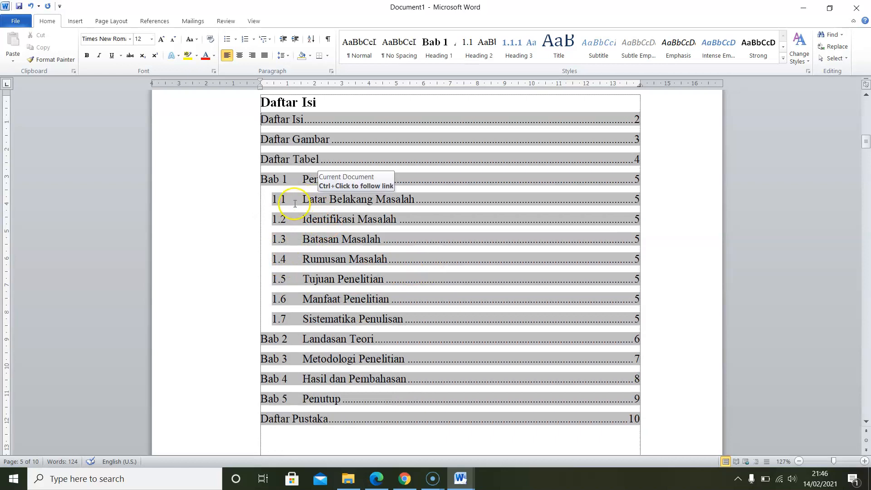
{"action": "left_click", "coordinate": [312, 197]}
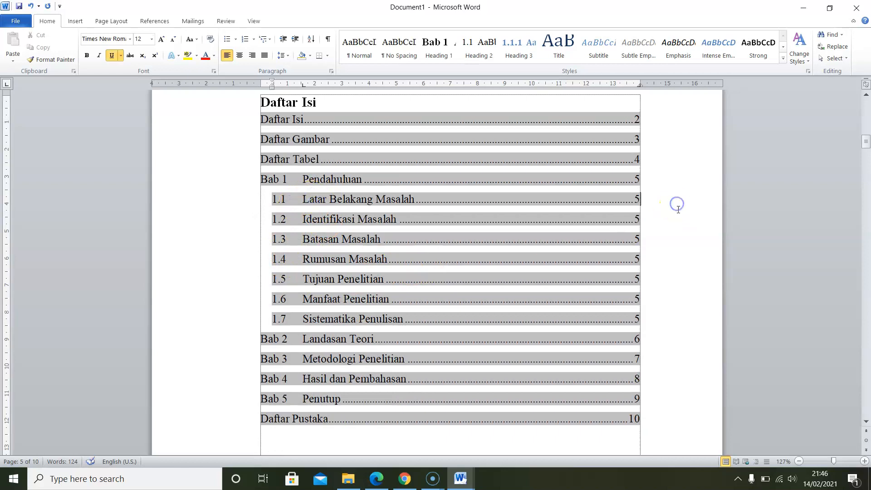
{"action": "scroll", "coordinate": [453, 358], "scroll_direction": "down", "scroll_amount": 2}
{"action": "left_click", "coordinate": [415, 376]}
Step: Save the document in the Documents folder as a Word Document named "Tugas Akhir - 1 Februari 2021"
{"action": "scroll", "coordinate": [376, 346], "scroll_direction": "up", "scroll_amount": 2}
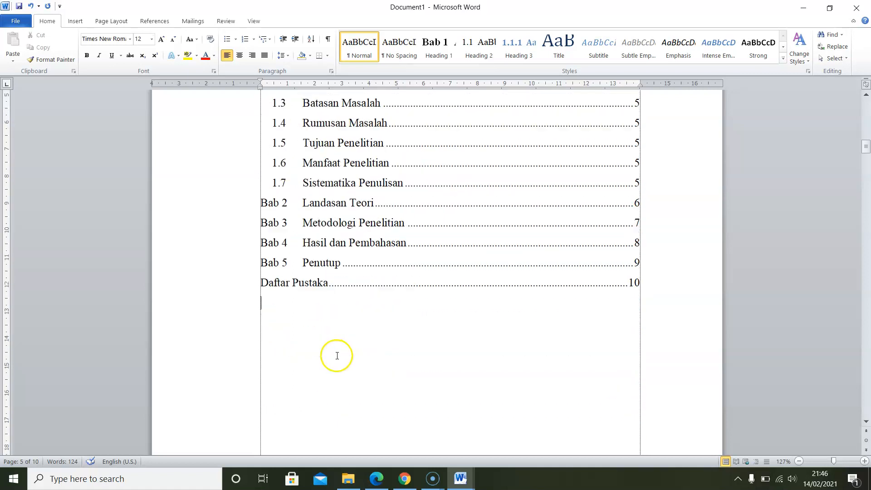
{"action": "scroll", "coordinate": [317, 376], "scroll_direction": "up", "scroll_amount": 2}
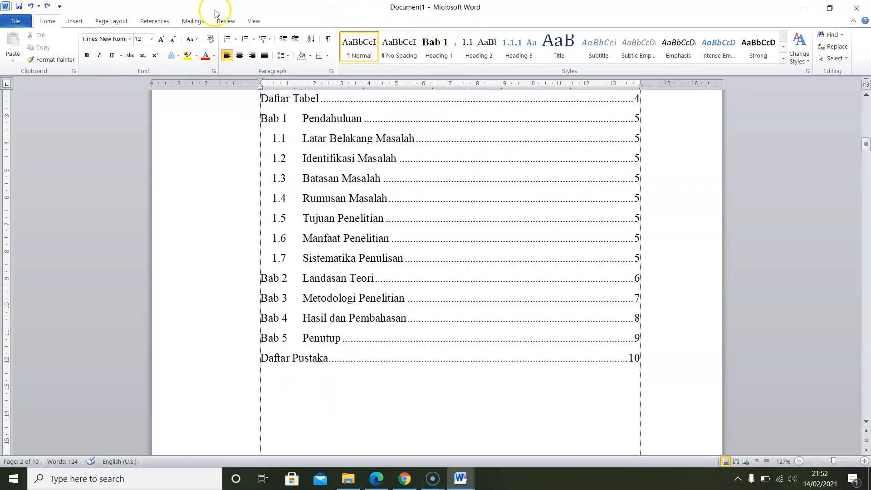
{"action": "left_click", "coordinate": [19, 9]}
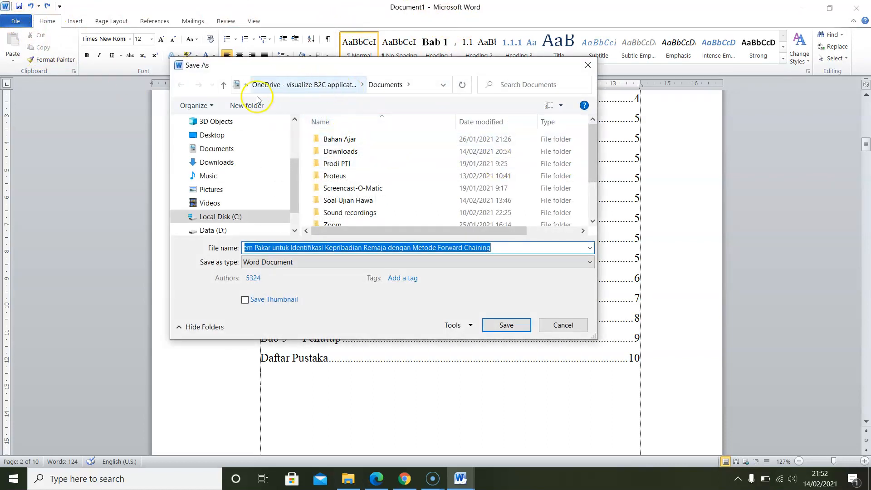
{"action": "left_click", "coordinate": [217, 148]}
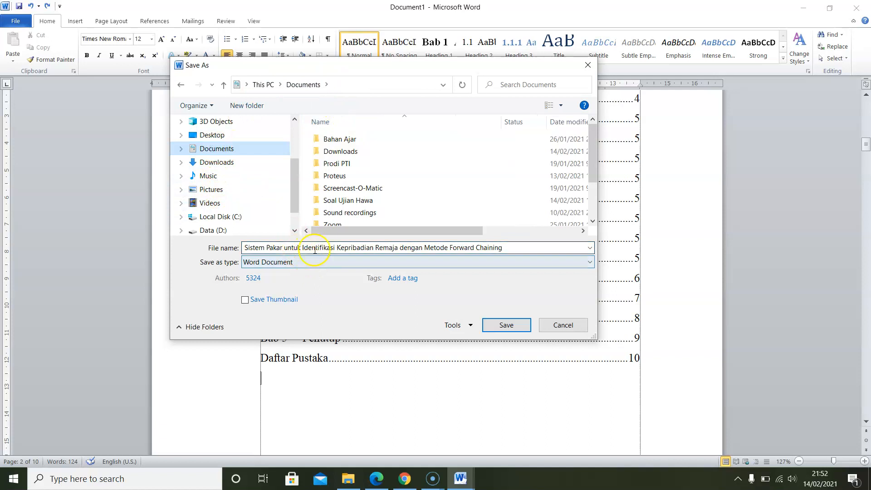
{"action": "left_click", "coordinate": [334, 251]}
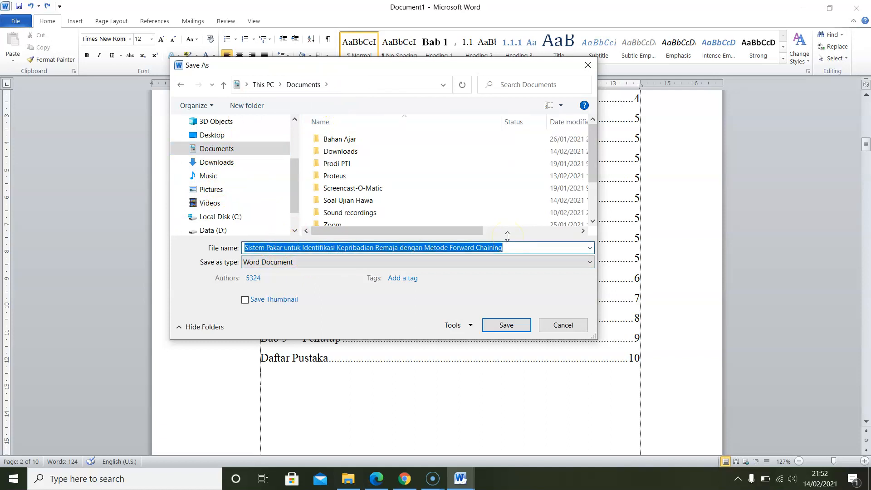
{"action": "type", "text": "Tugas Akhir - 1 Februari 2021"}
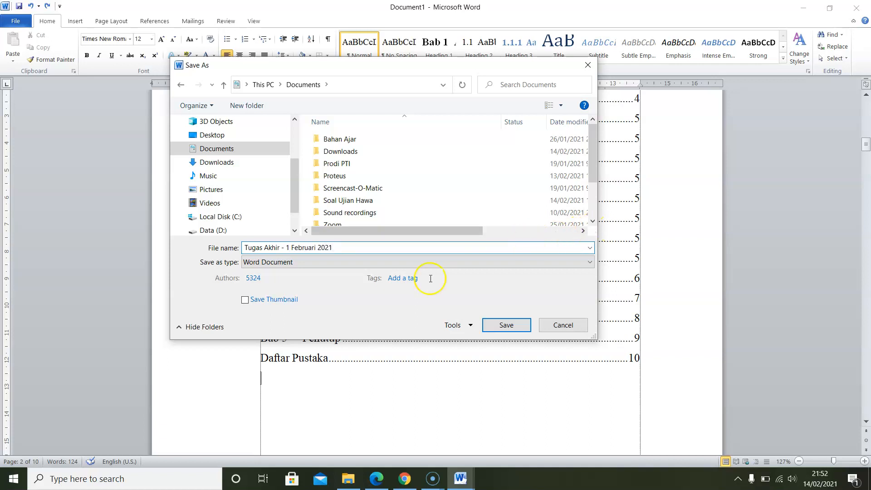
{"action": "left_click", "coordinate": [506, 326]}
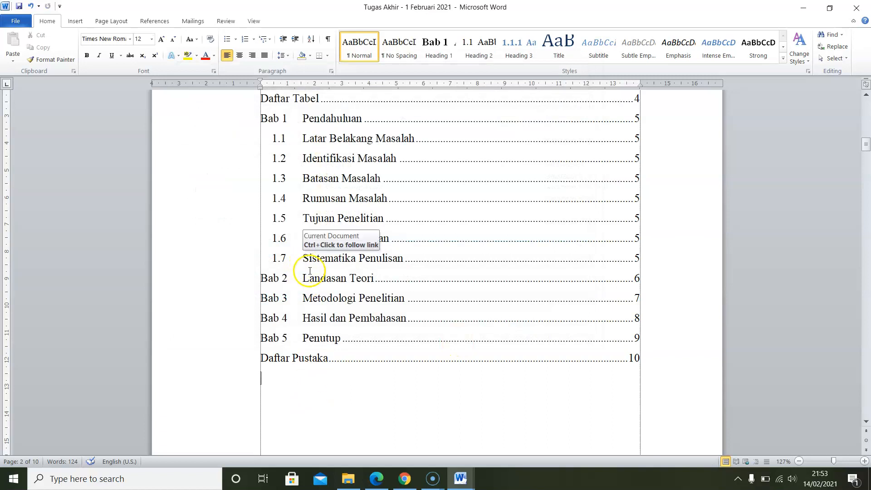
Step: Add the lines "Sistem Pakar", "Kepribadian Remaja" and "Forward Chaining" below the "Bab 2 Landasan Teori" heading
{"action": "scroll", "coordinate": [303, 279], "scroll_direction": "up", "scroll_amount": 1}
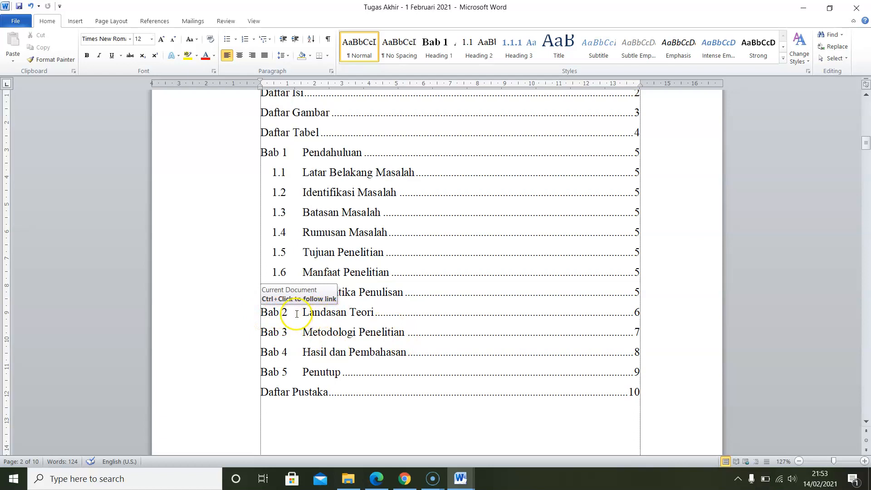
{"action": "scroll", "coordinate": [305, 336], "scroll_direction": "down", "scroll_amount": 15}
{"action": "scroll", "coordinate": [306, 339], "scroll_direction": "down", "scroll_amount": 18}
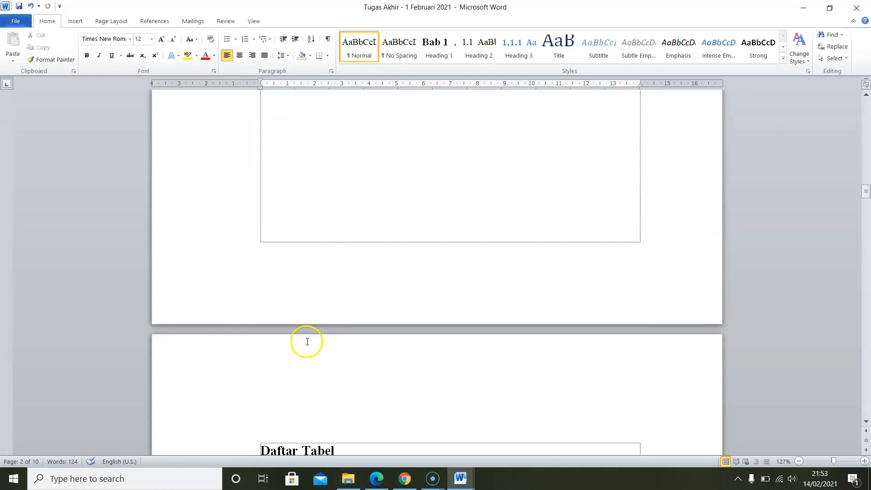
{"action": "scroll", "coordinate": [310, 341], "scroll_direction": "down", "scroll_amount": 20}
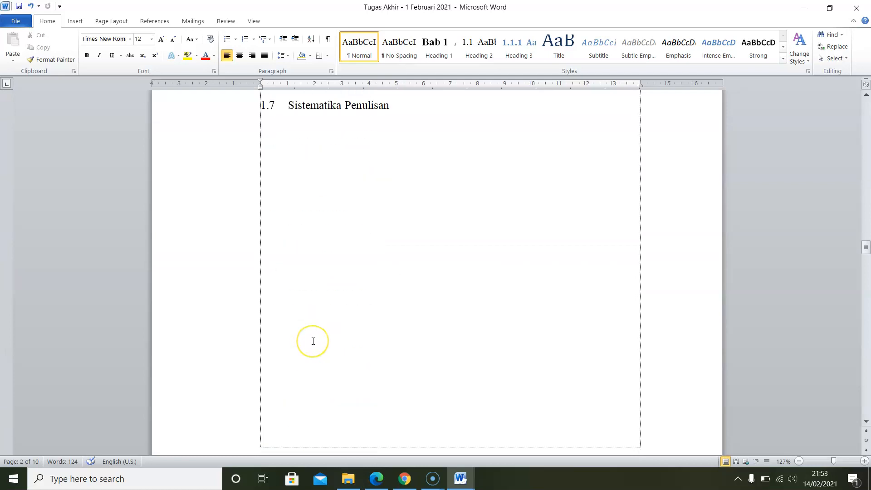
{"action": "scroll", "coordinate": [312, 337], "scroll_direction": "down", "scroll_amount": 10}
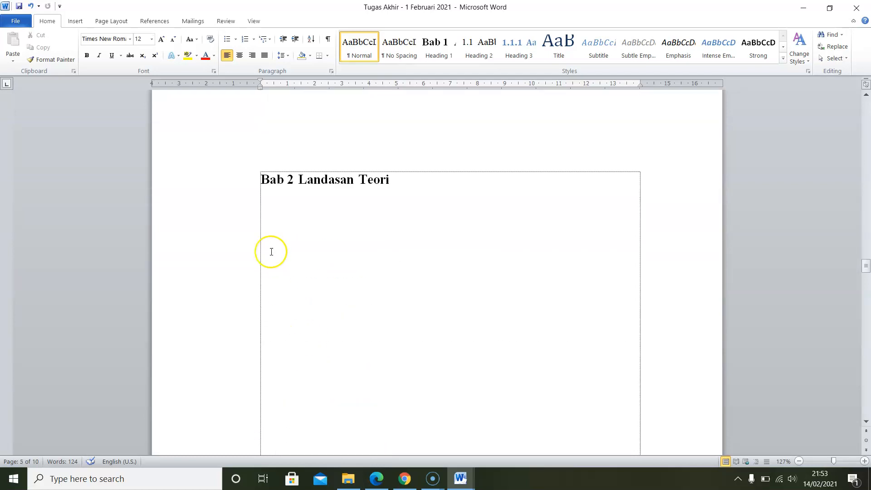
{"action": "left_click", "coordinate": [263, 206]}
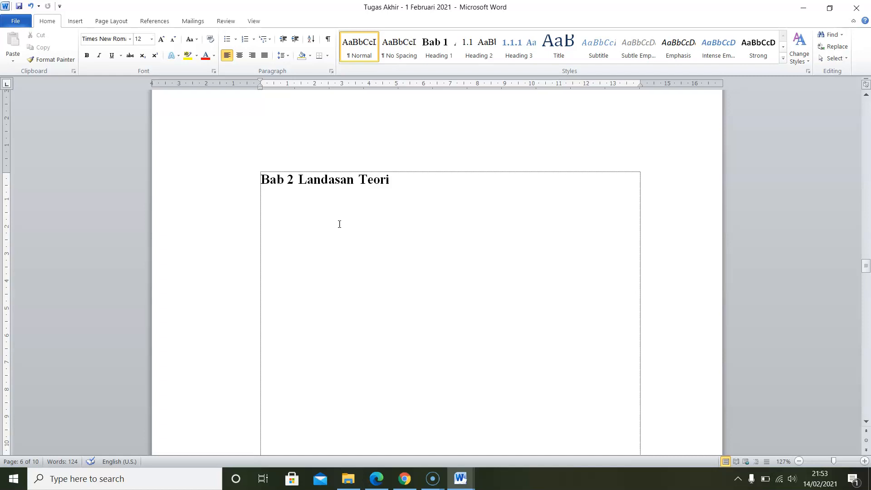
{"action": "type", "text": "S"}
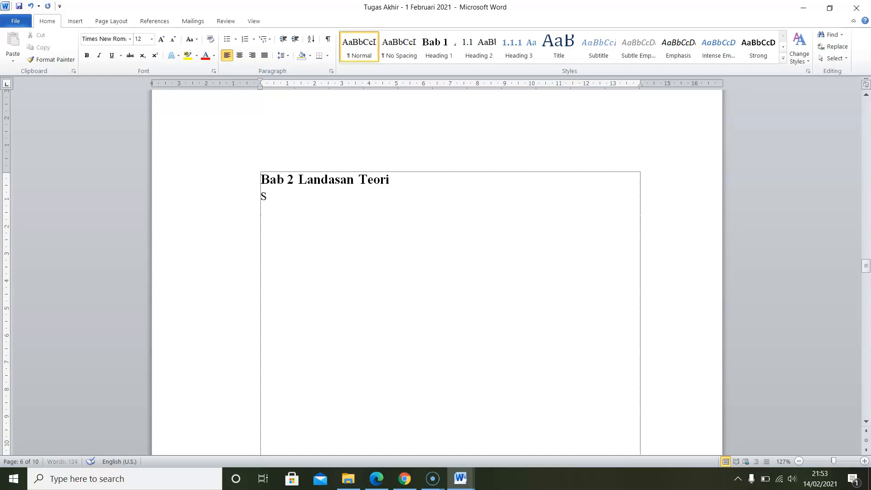
{"action": "type", "text": "istem Pakar"}
{"action": "key", "text": "Return"}
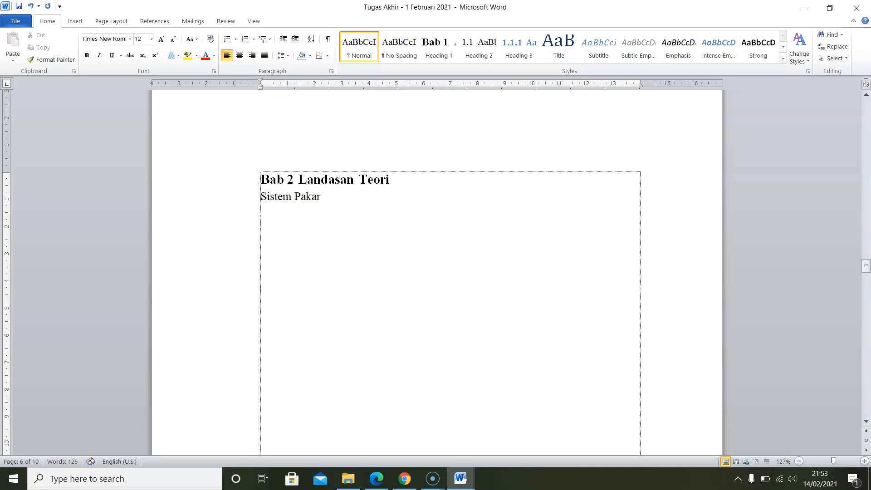
{"action": "type", "text": "Kepribadian Remaja"}
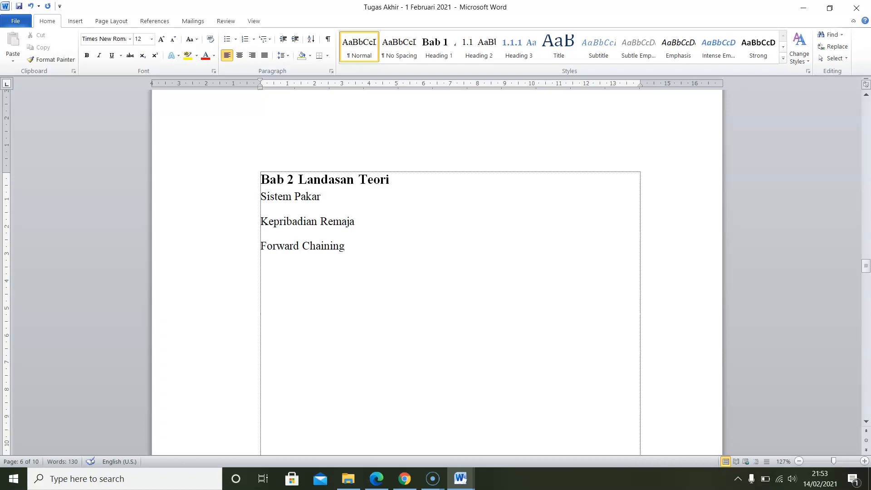
Step: Apply the Heading 2 style to the lines "Sistem Pakar", "Kepribadian Remaja" and "Forward Chaining"
{"action": "left_click", "coordinate": [250, 195]}
{"action": "left_click", "coordinate": [482, 46]}
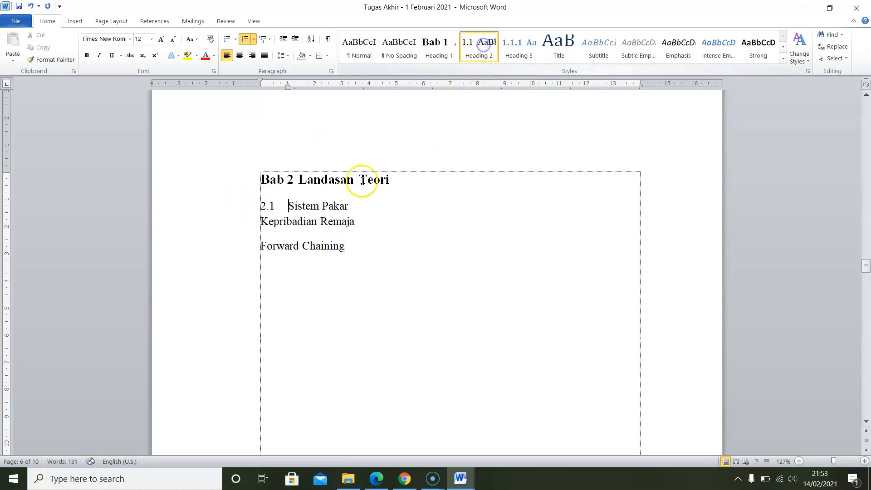
{"action": "left_click", "coordinate": [262, 222]}
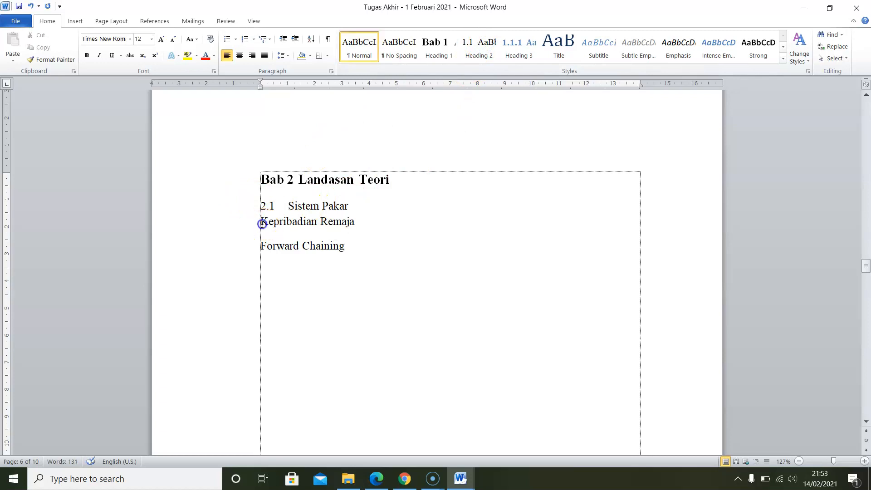
{"action": "left_click", "coordinate": [481, 45]}
{"action": "left_click", "coordinate": [259, 245]}
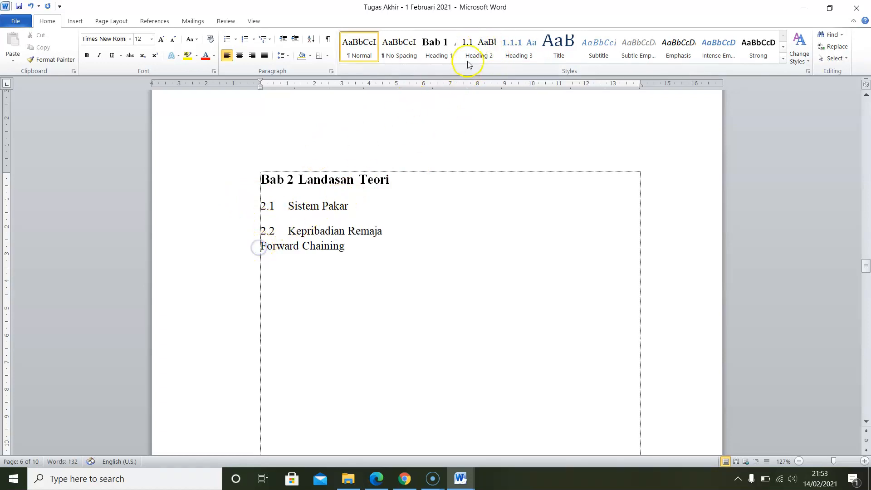
{"action": "left_click", "coordinate": [473, 45]}
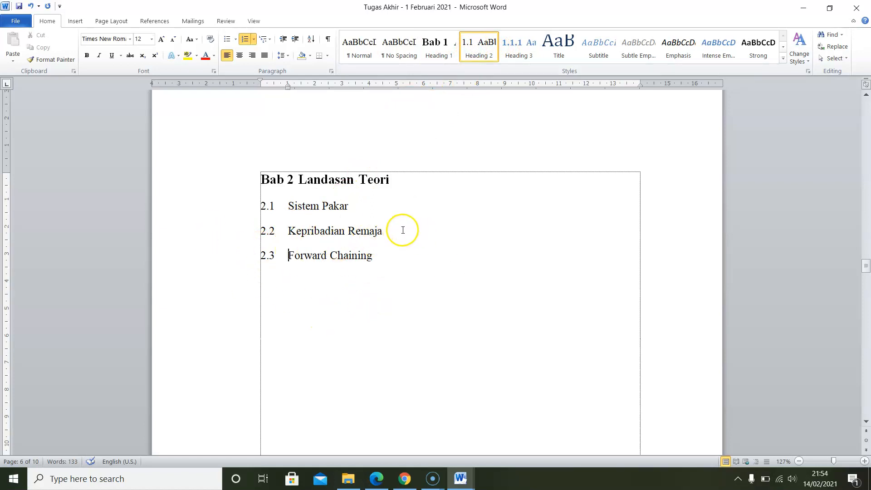
Step: Delete the "Kepribadian Remaja" subsection from Bab 2
{"action": "triple_click", "coordinate": [336, 230]}
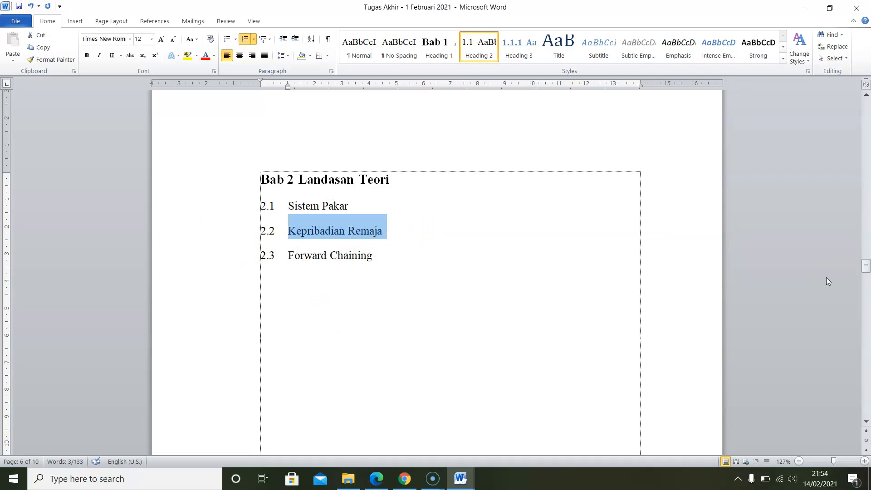
{"action": "key", "text": "Delete"}
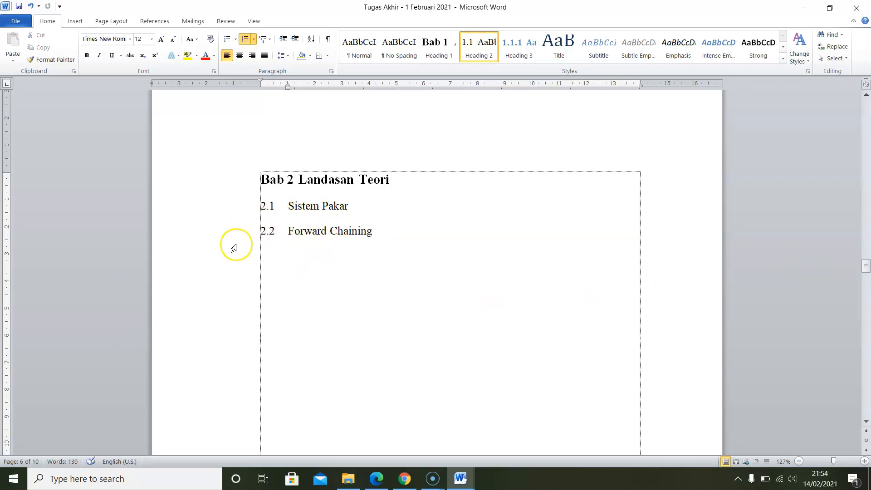
{"action": "left_click", "coordinate": [335, 301]}
{"action": "left_click", "coordinate": [401, 237]}
Step: Update the entire table of contents again to include the "Sistem Pakar" and "Forward Chaining" subsections of Bab 2
{"action": "scroll", "coordinate": [356, 278], "scroll_direction": "up", "scroll_amount": 5}
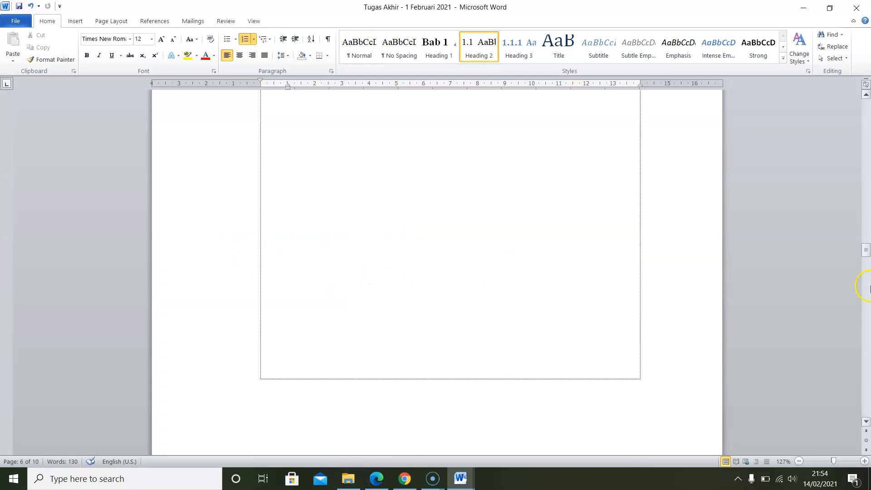
{"action": "left_click_drag", "start_coordinate": [866, 252], "coordinate": [867, 165]}
{"action": "left_click", "coordinate": [385, 198]}
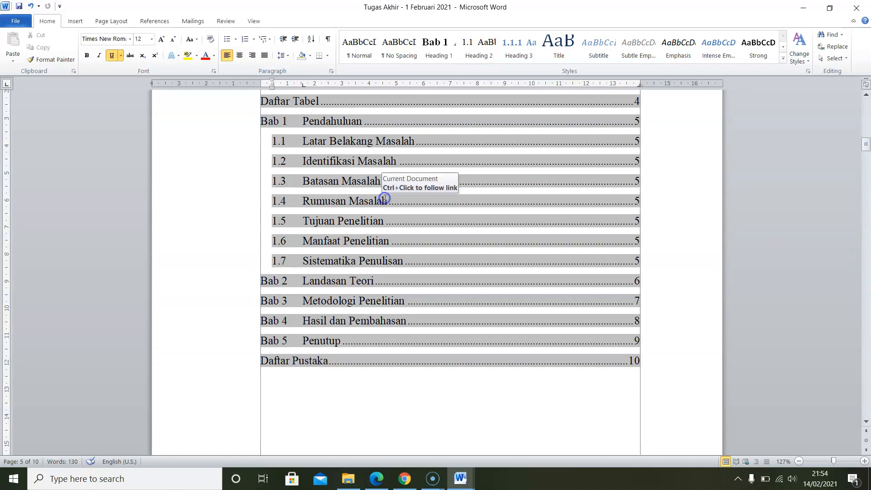
{"action": "right_click", "coordinate": [384, 199]}
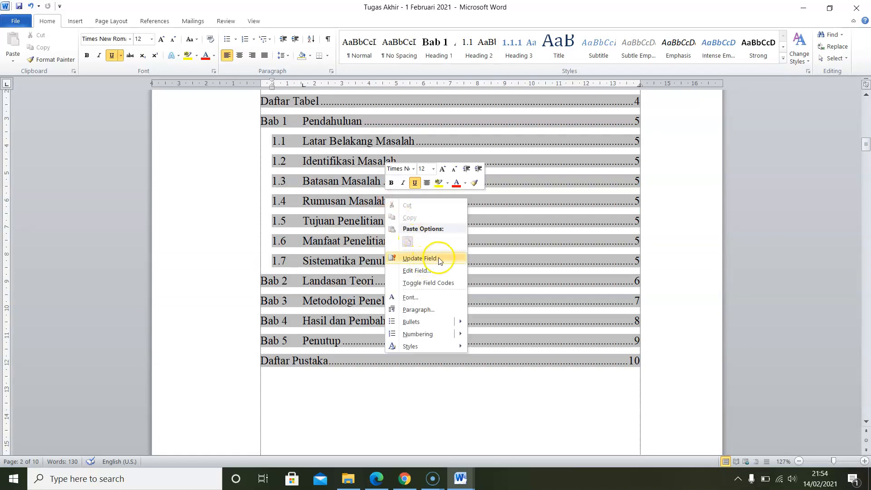
{"action": "left_click", "coordinate": [377, 300]}
{"action": "left_click", "coordinate": [420, 238]}
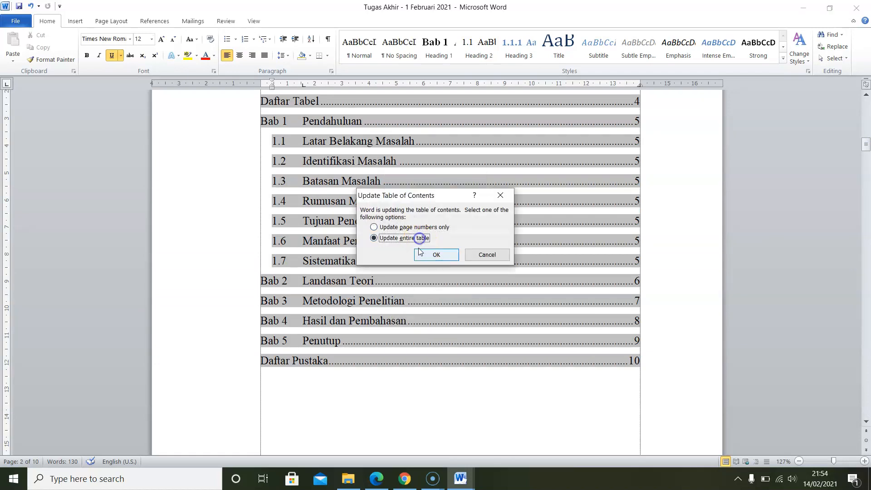
{"action": "left_click", "coordinate": [444, 256]}
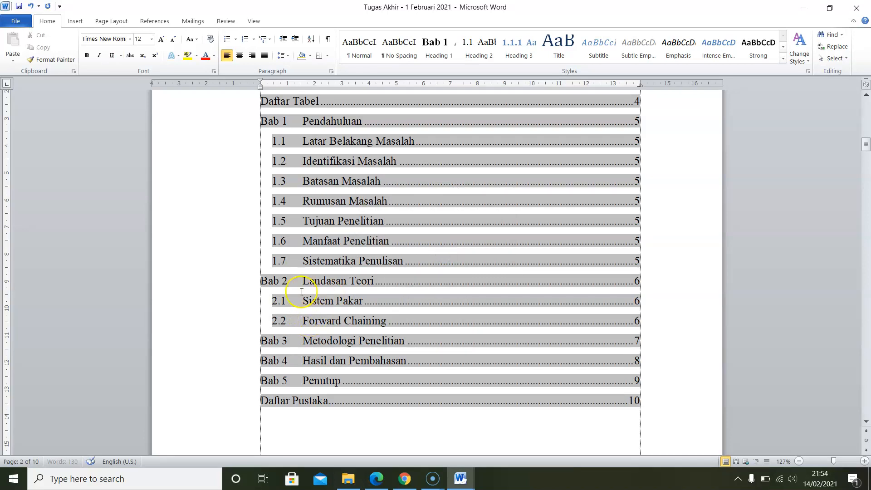
{"action": "scroll", "coordinate": [313, 286], "scroll_direction": "up", "scroll_amount": 3}
{"action": "scroll", "coordinate": [321, 292], "scroll_direction": "down", "scroll_amount": 6}
{"action": "left_click", "coordinate": [349, 329]}
{"action": "scroll", "coordinate": [348, 327], "scroll_direction": "up", "scroll_amount": 6}
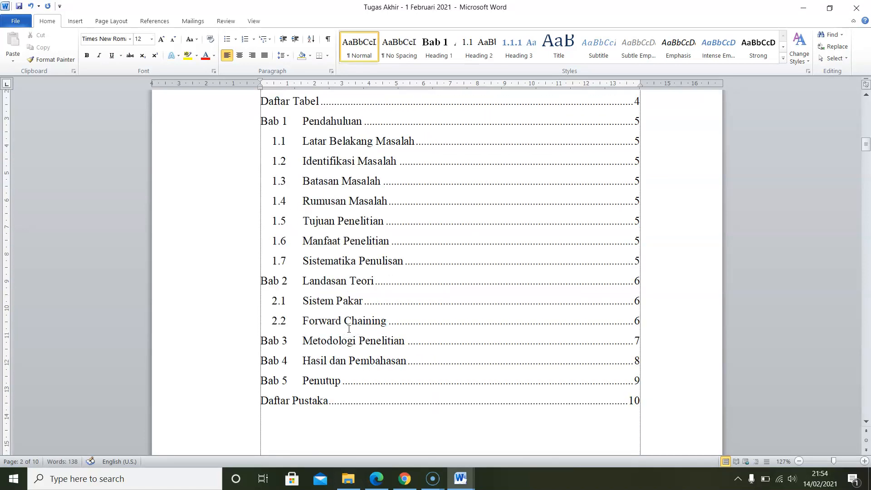
{"action": "scroll", "coordinate": [343, 323], "scroll_direction": "down", "scroll_amount": 5}
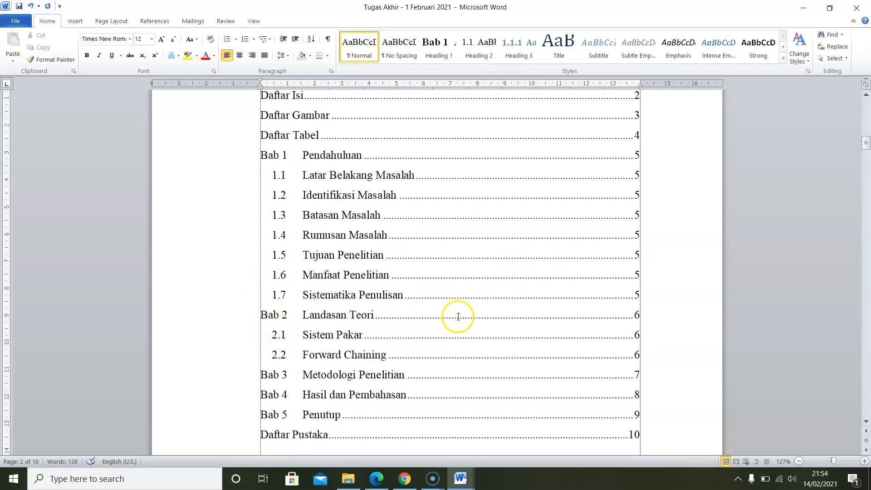
{"action": "right_click", "coordinate": [366, 201]}
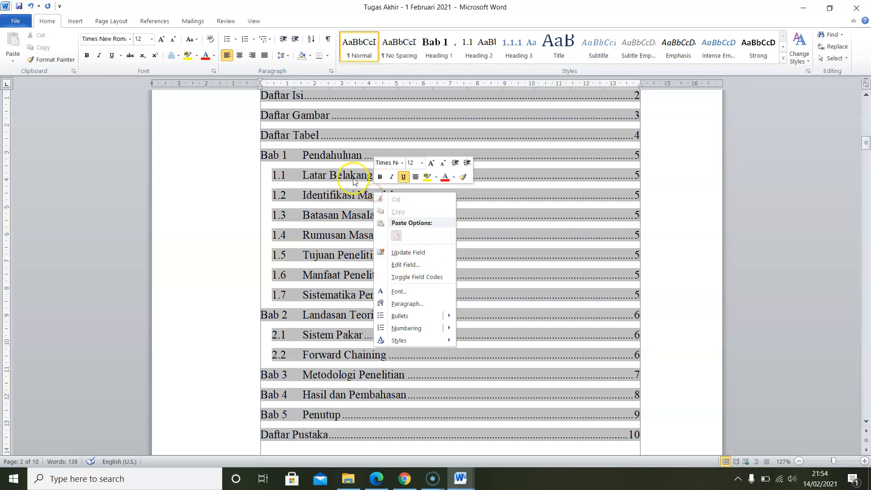
Step: Center the "Daftar Isi" heading and add a blank line between it and the table of contents
{"action": "scroll", "coordinate": [317, 202], "scroll_direction": "up", "scroll_amount": 4}
{"action": "left_click", "coordinate": [320, 214]}
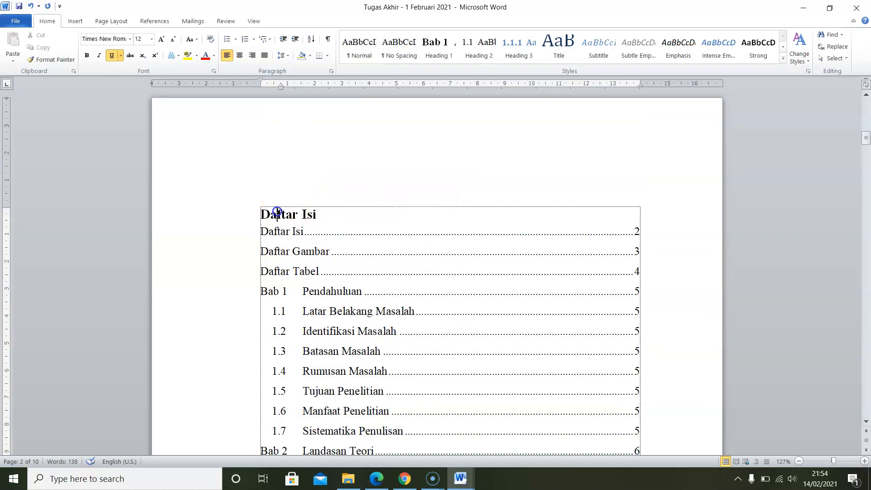
{"action": "left_click", "coordinate": [286, 214]}
{"action": "left_click", "coordinate": [240, 55]}
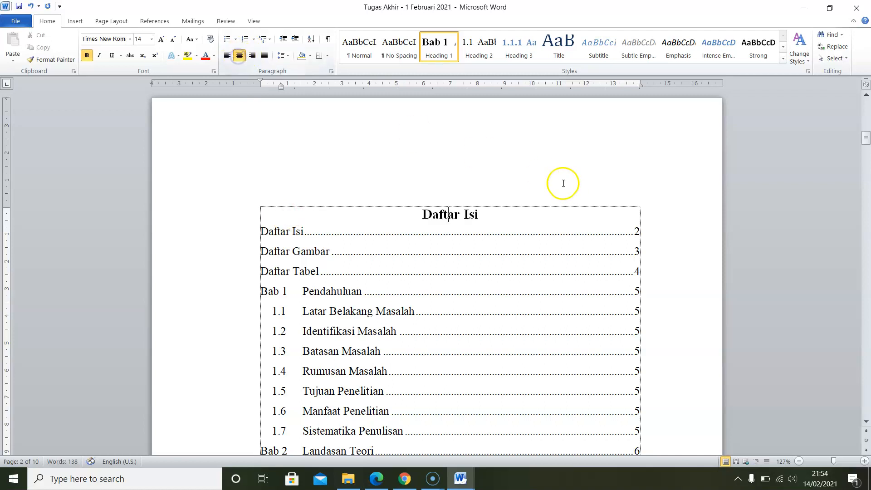
{"action": "left_click", "coordinate": [538, 214]}
{"action": "key", "text": "Return"}
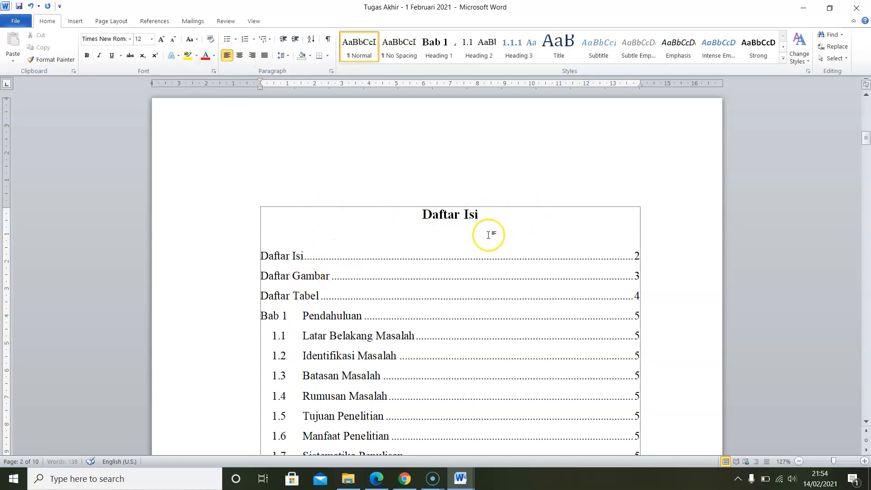
Step: Add two blank lines below the "Sistem Pakar" subsection heading in Bab 2
{"action": "scroll", "coordinate": [351, 295], "scroll_direction": "down", "scroll_amount": 6}
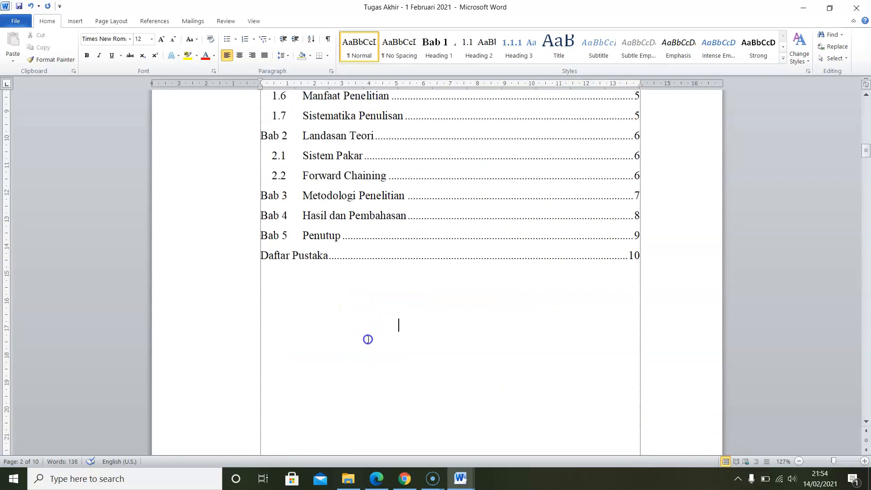
{"action": "scroll", "coordinate": [365, 335], "scroll_direction": "up", "scroll_amount": 3}
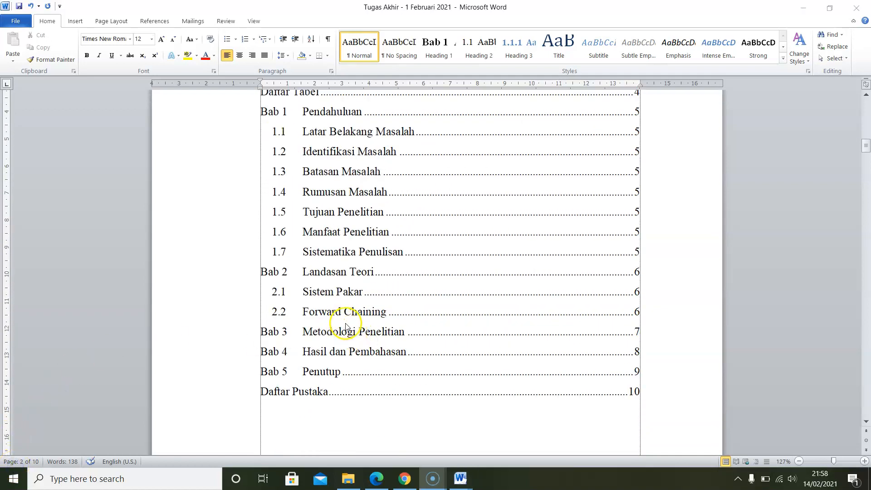
{"action": "scroll", "coordinate": [346, 326], "scroll_direction": "down", "scroll_amount": 4}
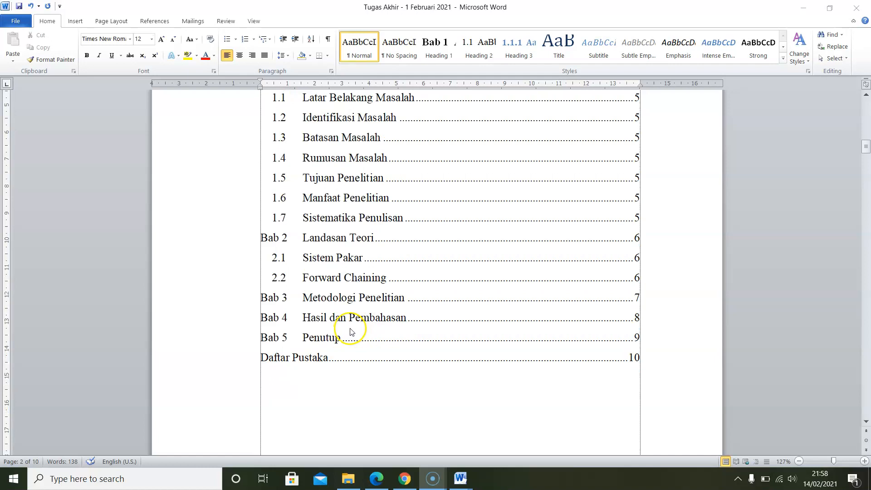
{"action": "scroll", "coordinate": [360, 339], "scroll_direction": "down", "scroll_amount": 15}
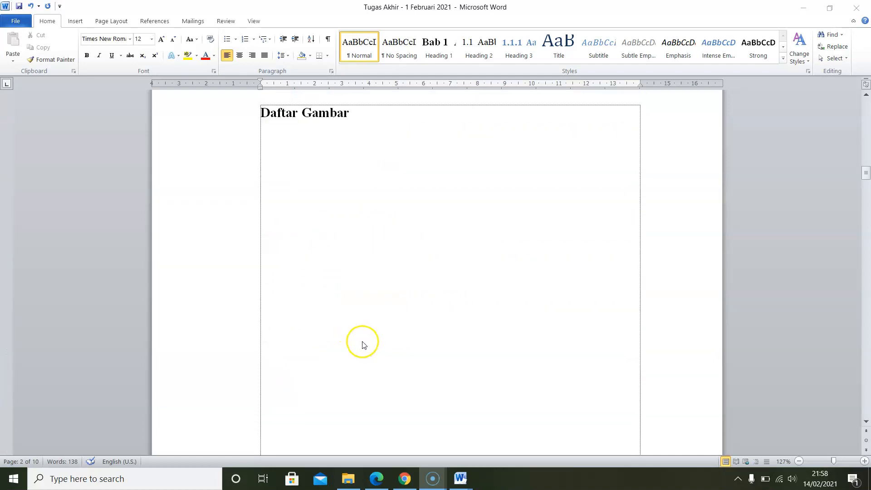
{"action": "scroll", "coordinate": [359, 343], "scroll_direction": "down", "scroll_amount": 15}
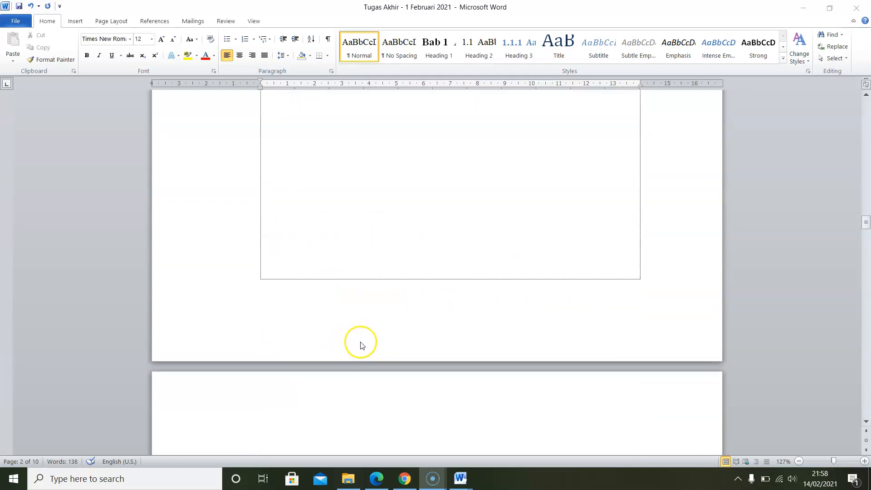
{"action": "scroll", "coordinate": [359, 345], "scroll_direction": "down", "scroll_amount": 12}
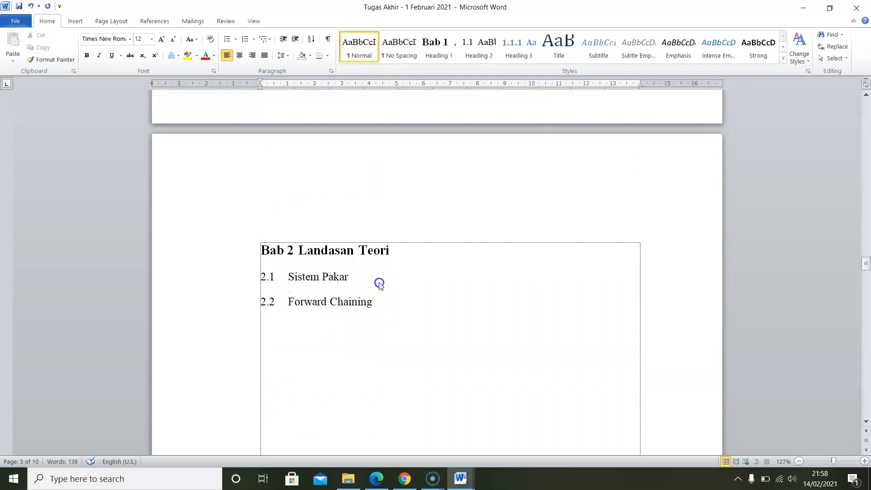
{"action": "left_click", "coordinate": [374, 277]}
{"action": "key", "text": "Return"}
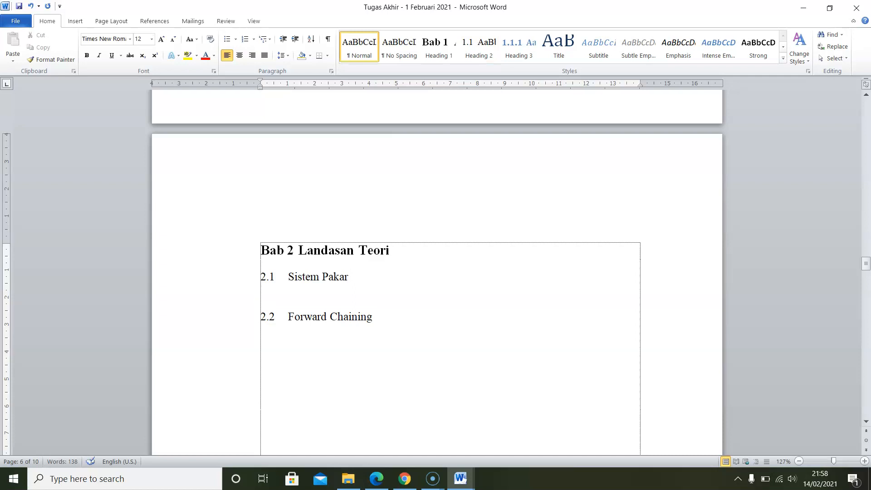
{"action": "key", "text": "Return"}
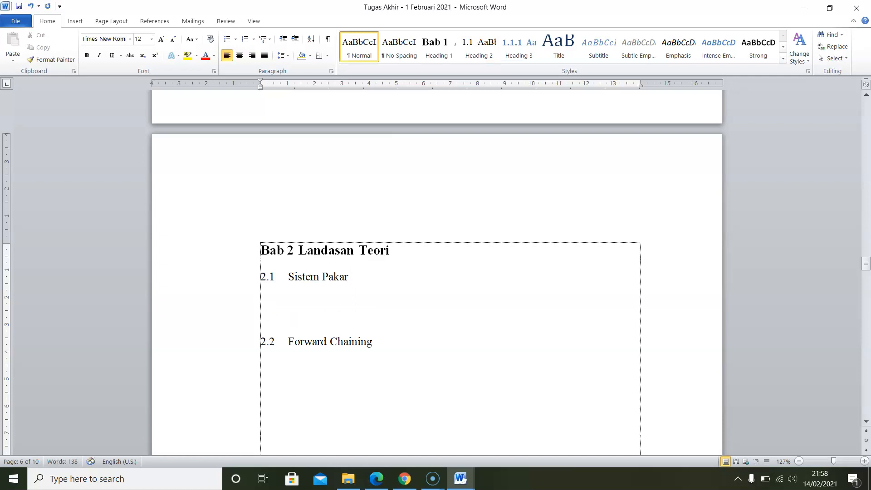
Step: Insert a table with three columns and four rows on the second blank line under "Sistem Pakar"
{"action": "left_click", "coordinate": [289, 316]}
{"action": "left_click", "coordinate": [75, 21]}
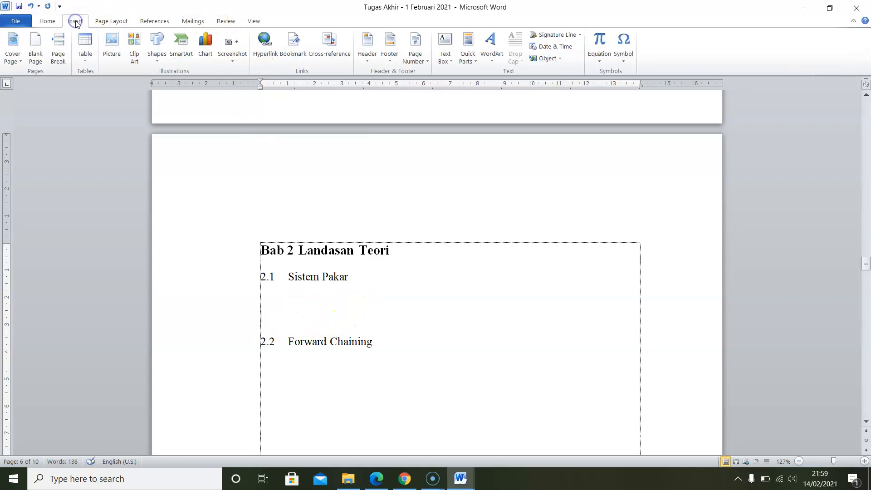
{"action": "left_click", "coordinate": [87, 59]}
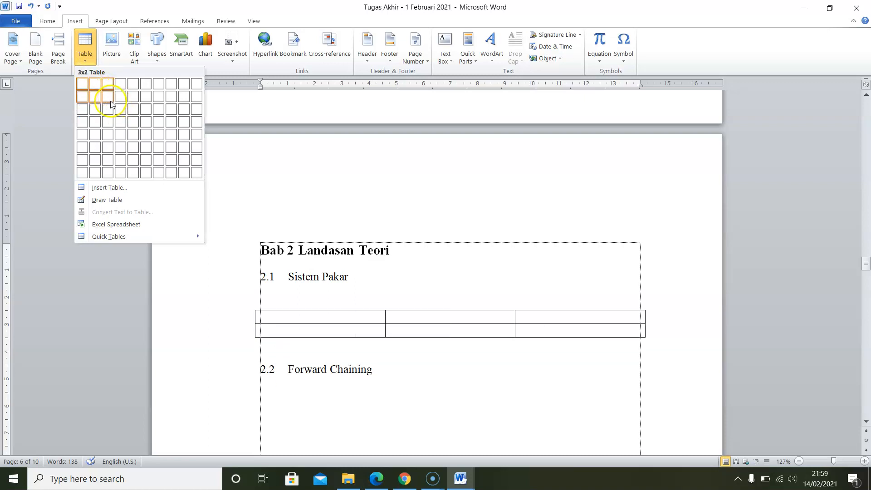
{"action": "left_click", "coordinate": [108, 125]}
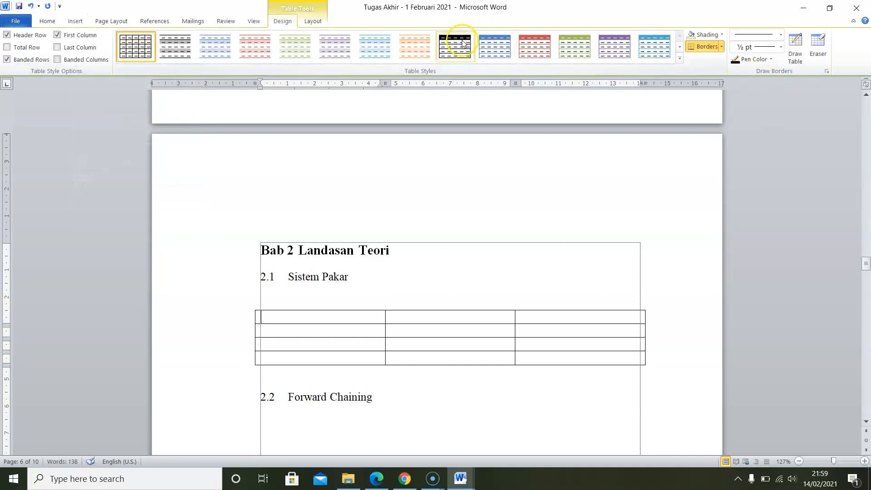
Step: Apply the built-in green table style with solid green header row and first column to the new table
{"action": "left_click", "coordinate": [679, 58]}
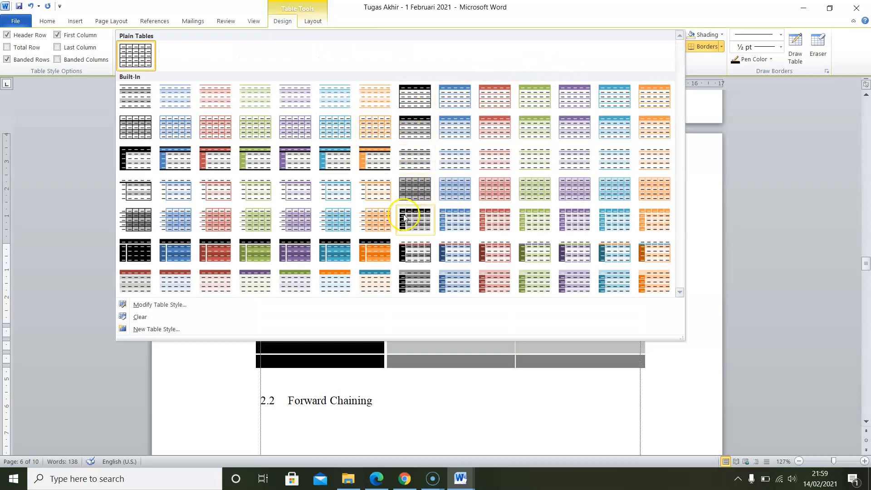
{"action": "left_click", "coordinate": [679, 37]}
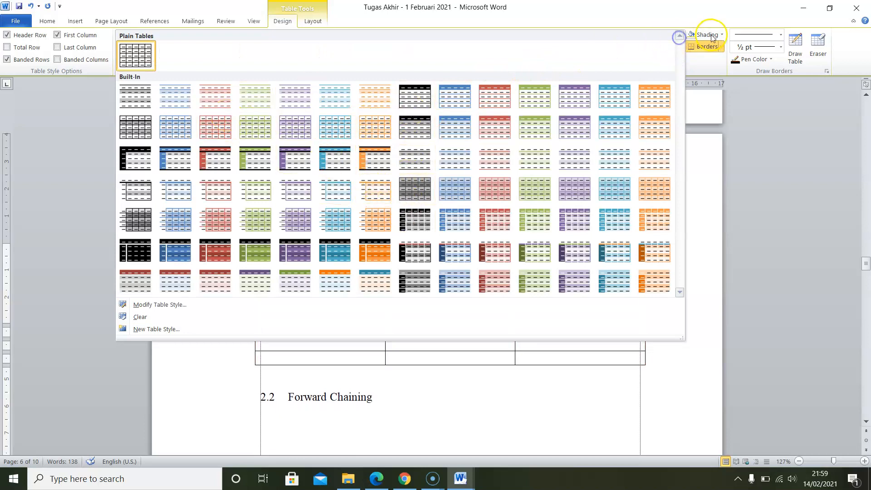
{"action": "left_click", "coordinate": [712, 31]}
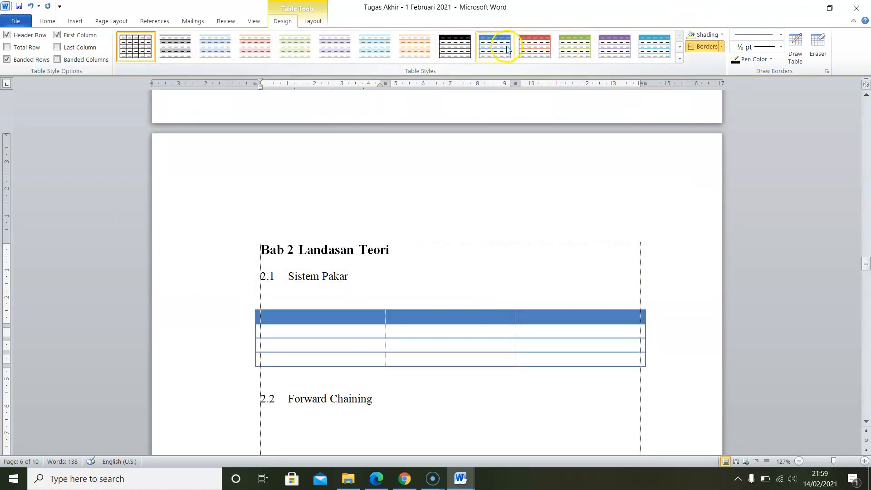
{"action": "left_click", "coordinate": [680, 60]}
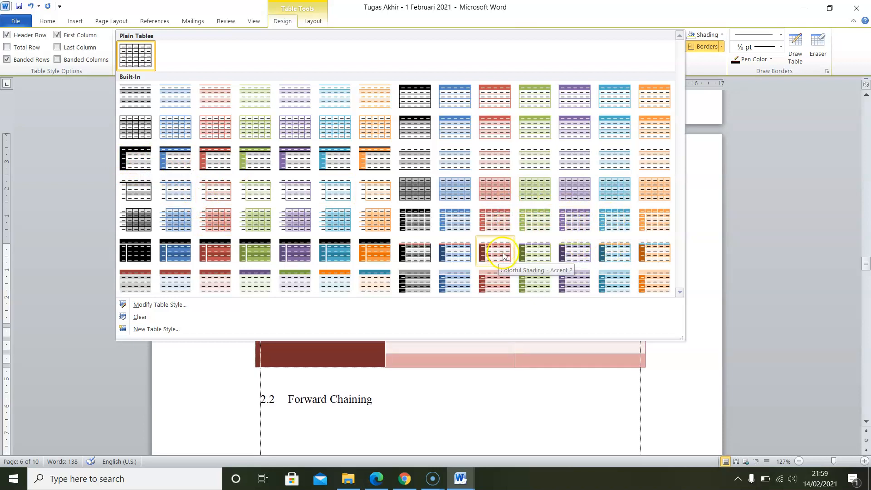
{"action": "left_click", "coordinate": [534, 227]}
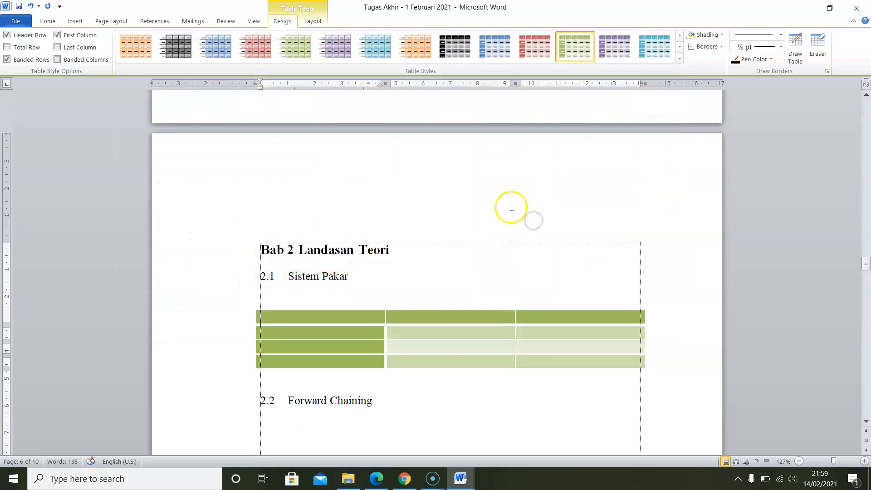
Step: Add the title line "Daftar Algoritma Sistem Pakar" directly above the table, leaving a blank line under the "Sistem Pakar" heading
{"action": "left_click", "coordinate": [304, 301]}
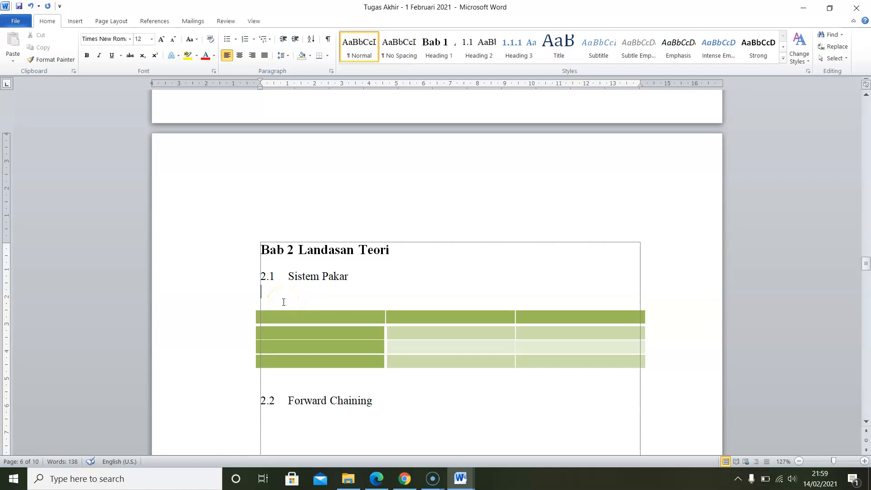
{"action": "key", "text": "Return"}
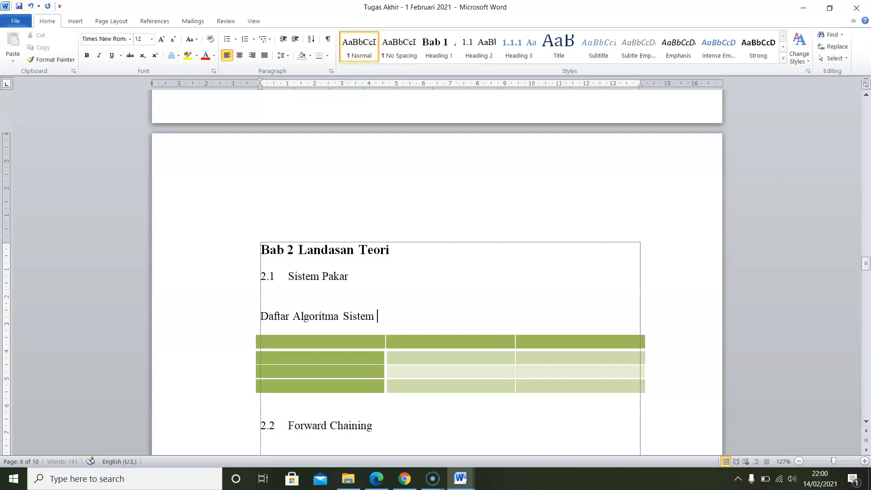
Step: Start a caption in front of the title "Daftar Algoritma Sistem Pakar" and create the new caption label "Tabel" for it
{"action": "left_click", "coordinate": [262, 315]}
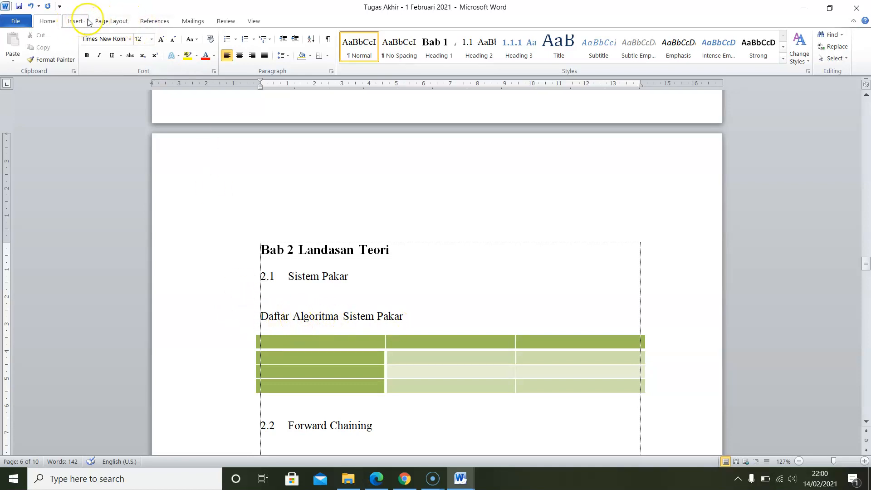
{"action": "left_click", "coordinate": [147, 21]}
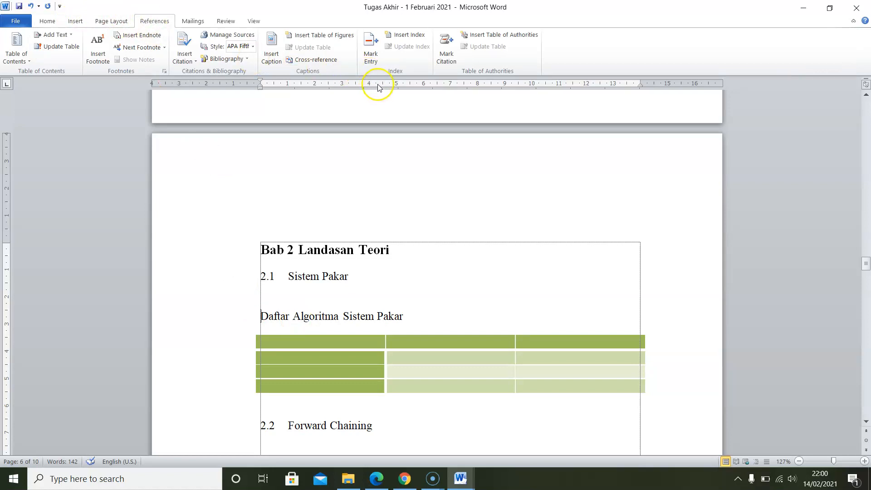
{"action": "left_click", "coordinate": [271, 51]}
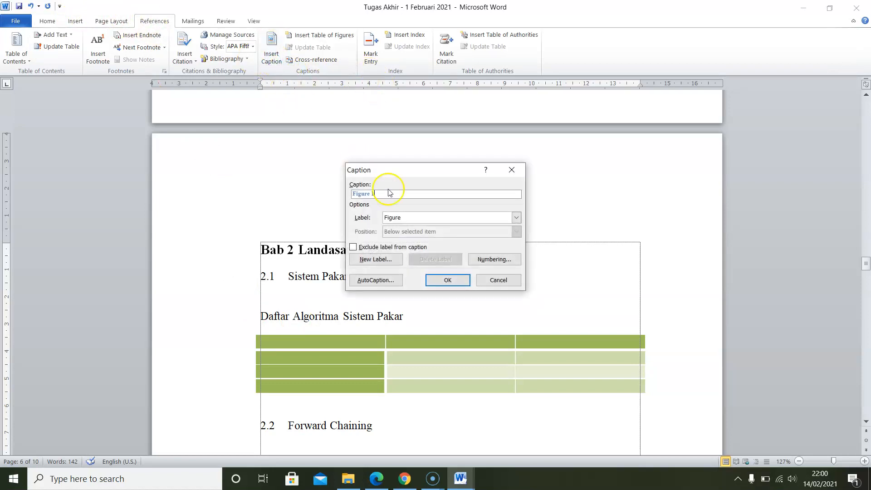
{"action": "left_click", "coordinate": [517, 218]}
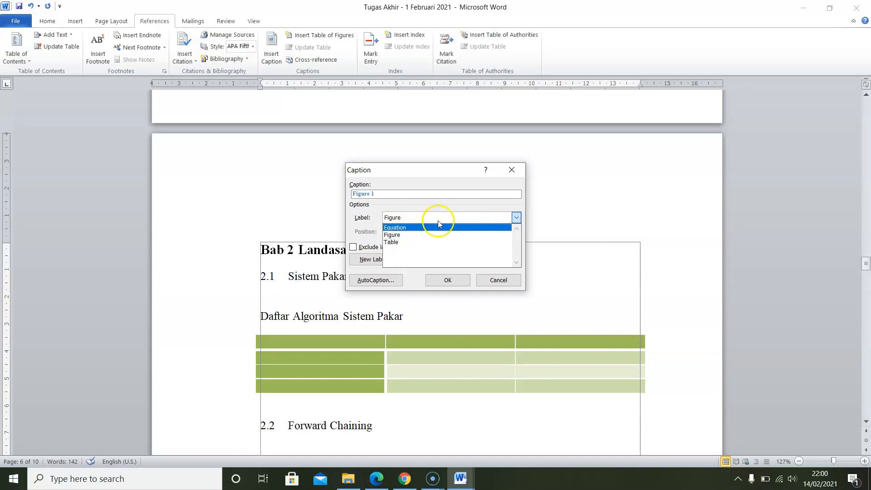
{"action": "left_click", "coordinate": [467, 208]}
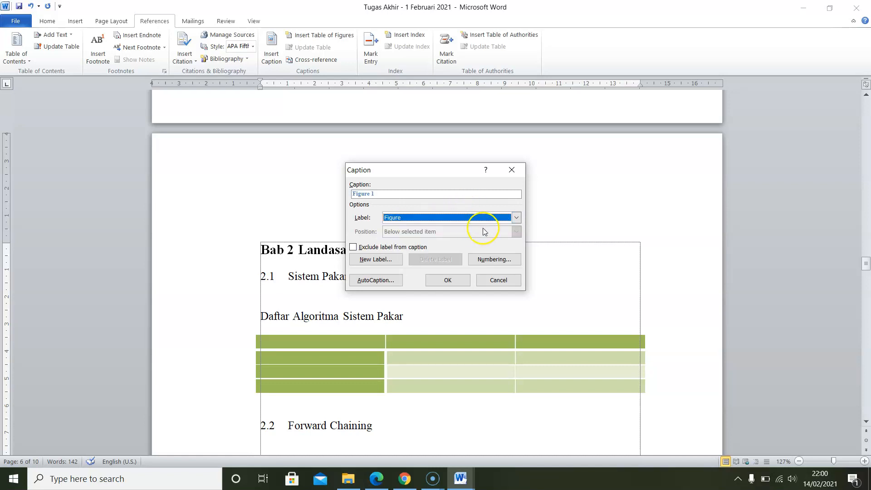
{"action": "left_click", "coordinate": [515, 216]}
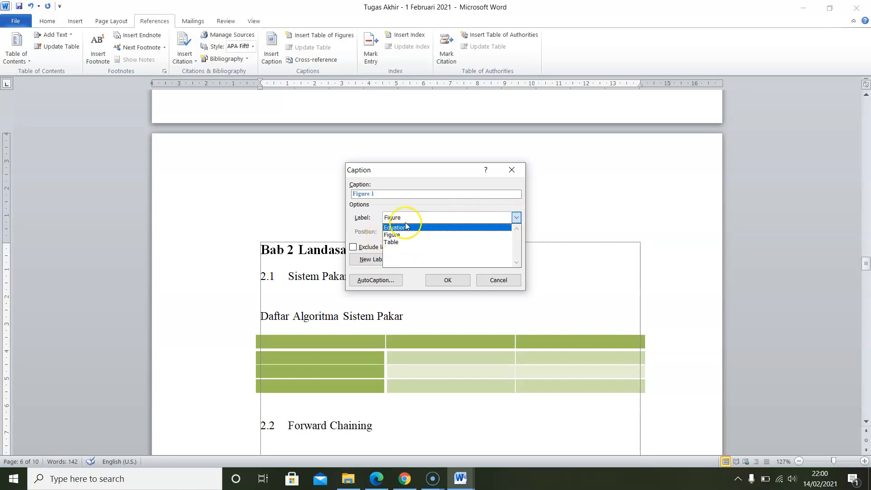
{"action": "left_click", "coordinate": [423, 206]}
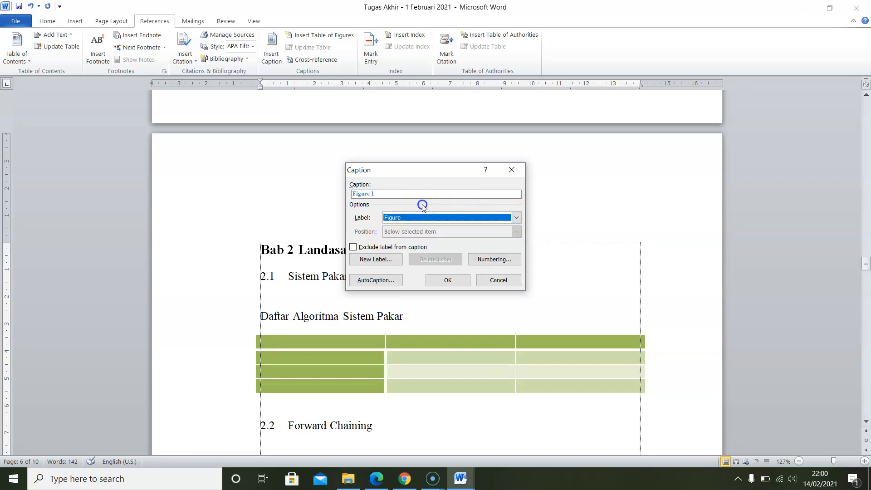
{"action": "left_click", "coordinate": [376, 259]}
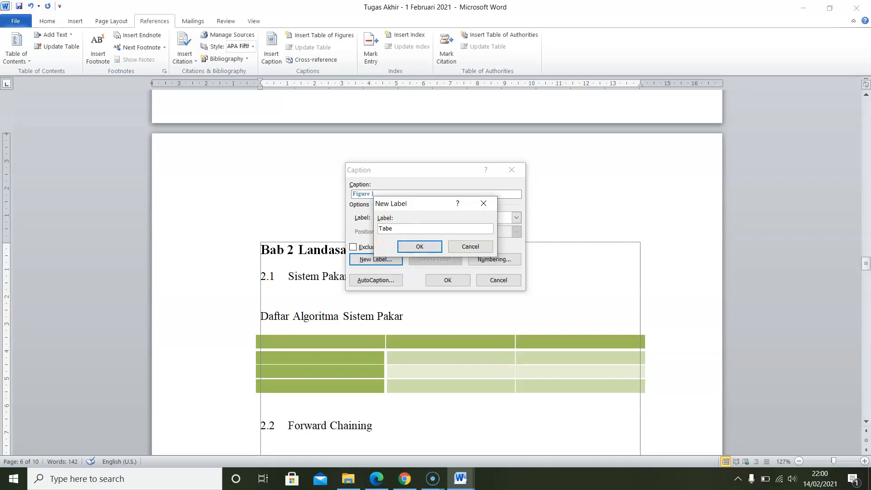
{"action": "left_click", "coordinate": [420, 247]}
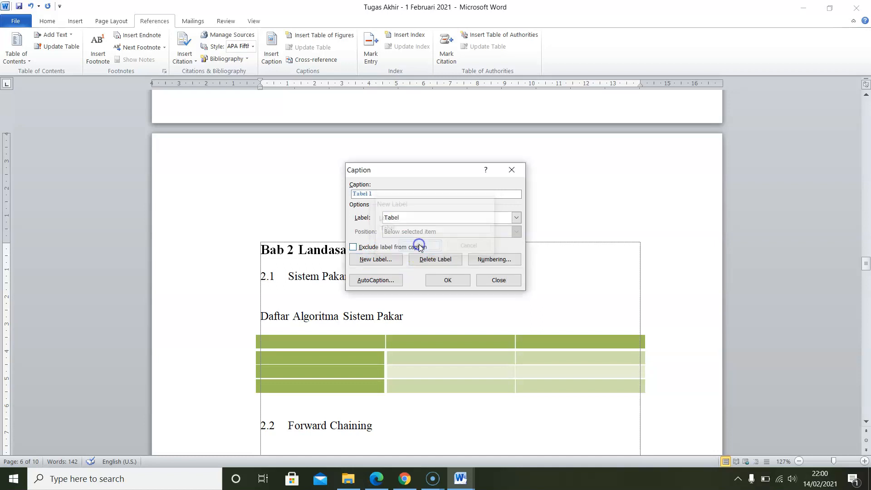
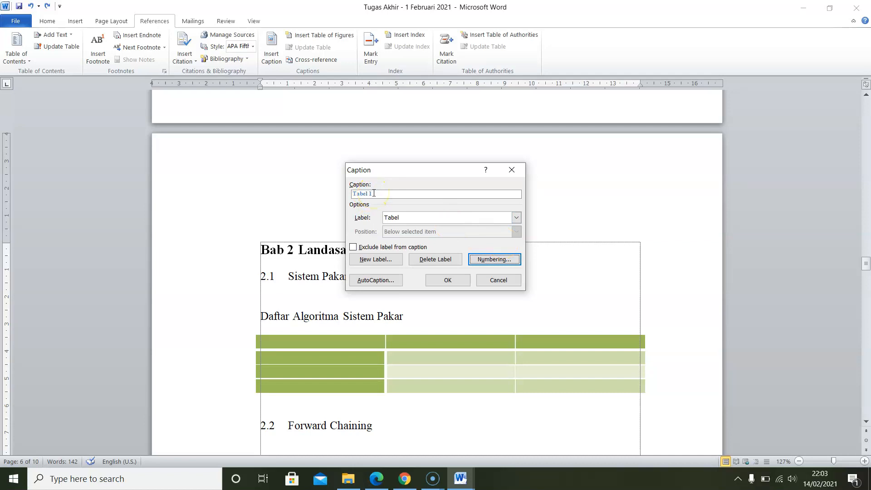
Step: Include the Heading 1 chapter number with a period separator in the "Tabel" caption numbering, and insert the caption before "Daftar Algoritma Sistem Pakar"
{"action": "left_click", "coordinate": [493, 262]}
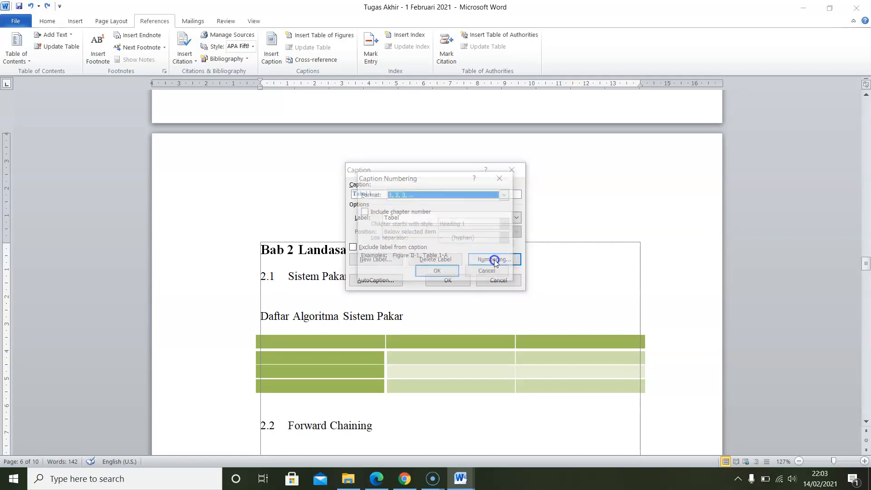
{"action": "left_click", "coordinate": [397, 217]}
{"action": "left_click_drag", "start_coordinate": [415, 180], "coordinate": [559, 200]}
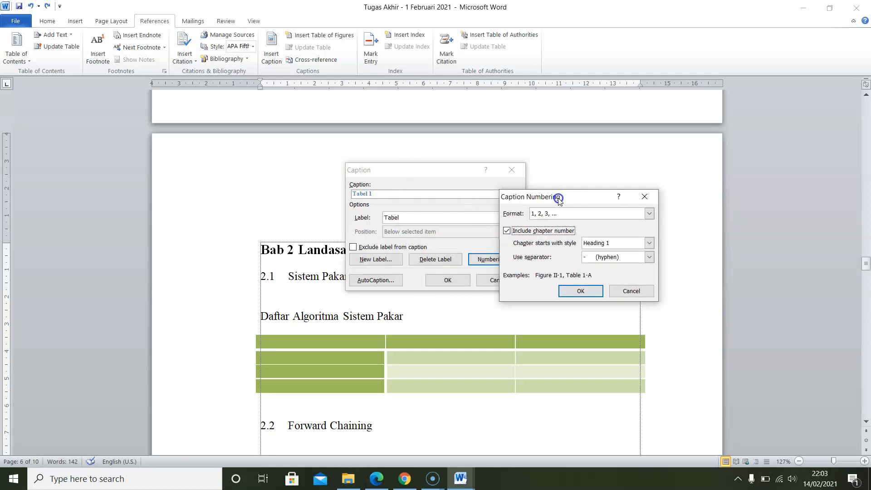
{"action": "left_click", "coordinate": [649, 243]}
{"action": "left_click", "coordinate": [649, 244]}
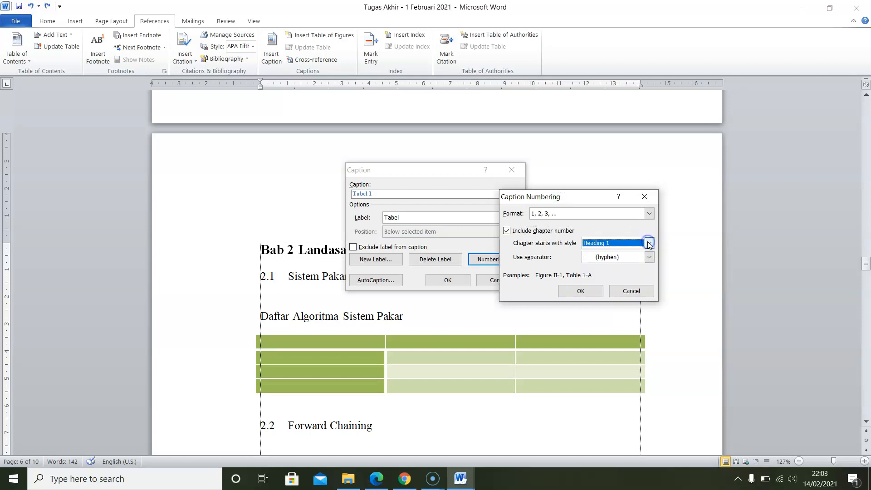
{"action": "left_click", "coordinate": [650, 257]}
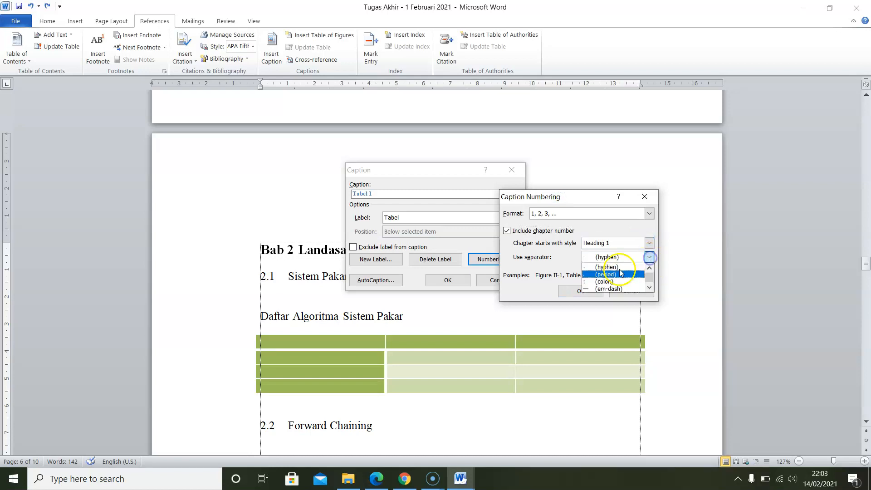
{"action": "left_click", "coordinate": [615, 275]}
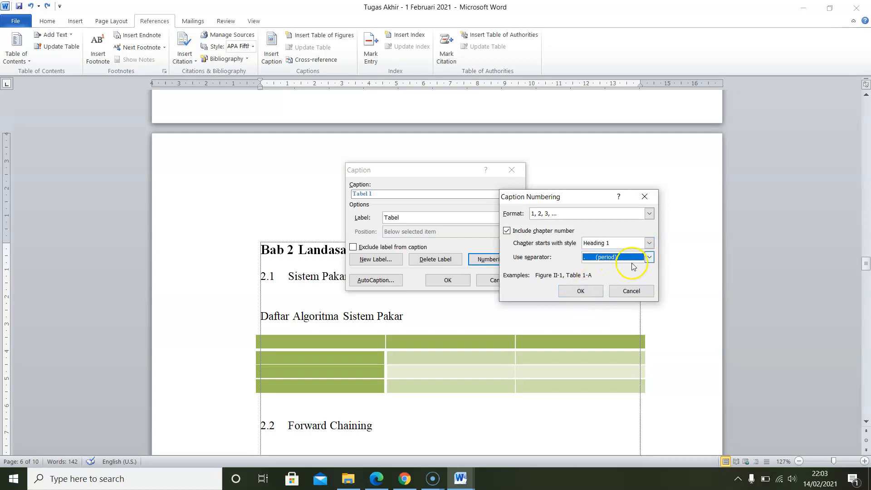
{"action": "left_click", "coordinate": [581, 292]}
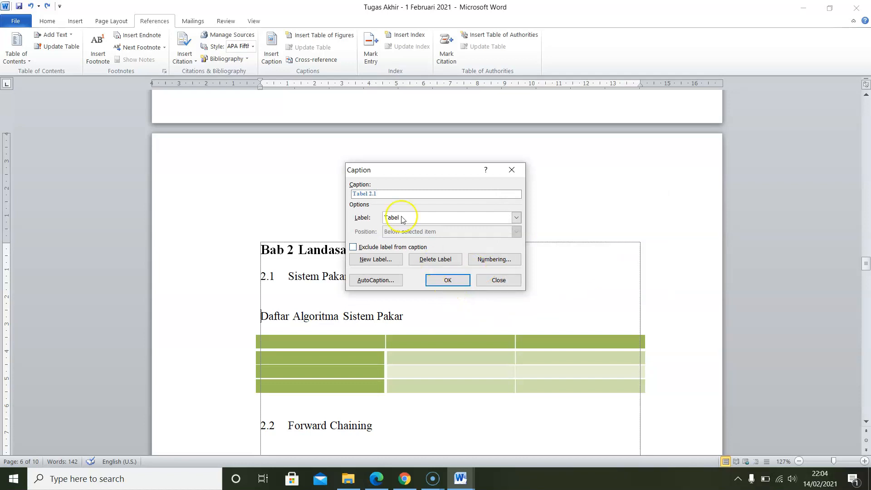
{"action": "left_click", "coordinate": [452, 282]}
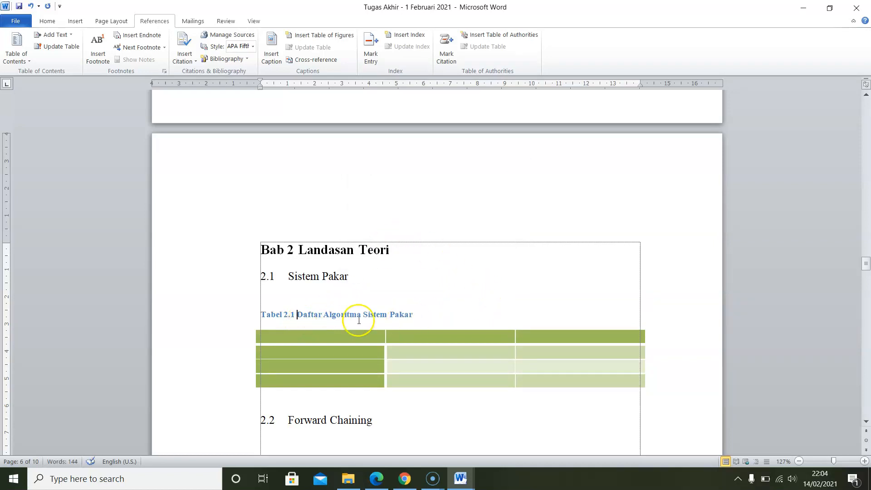
Step: Start modifying the Caption style used by the table caption and set its font size to 11
{"action": "left_click", "coordinate": [261, 315]}
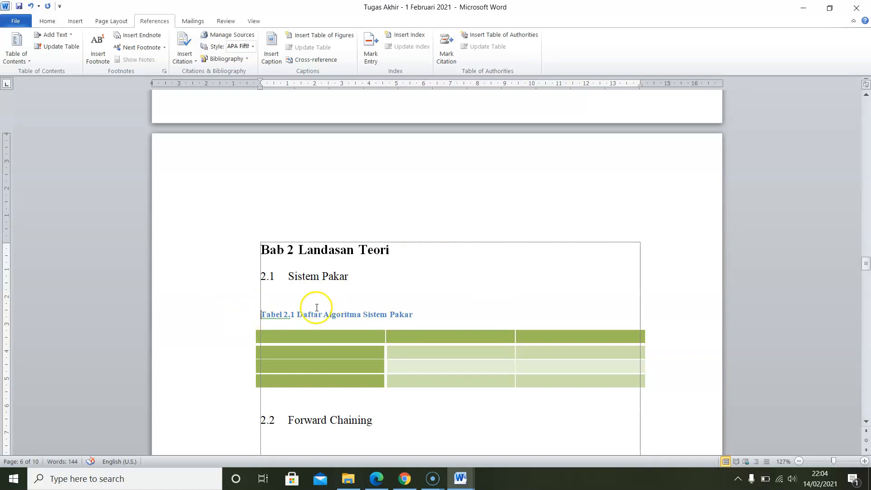
{"action": "left_click", "coordinate": [46, 21]}
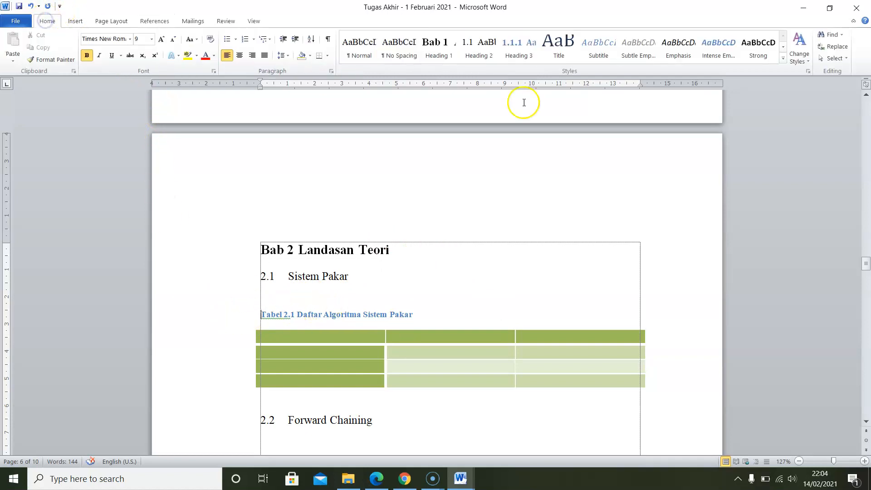
{"action": "left_click", "coordinate": [783, 59]}
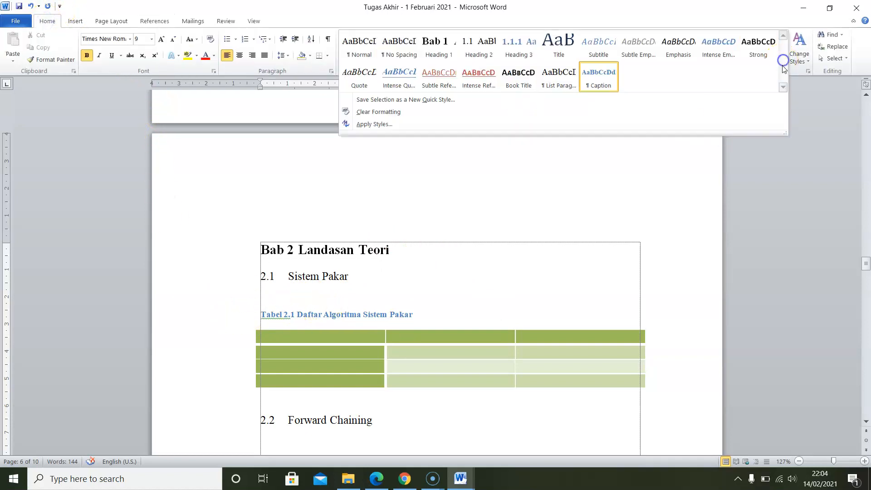
{"action": "right_click", "coordinate": [605, 85]}
{"action": "left_click", "coordinate": [629, 99]}
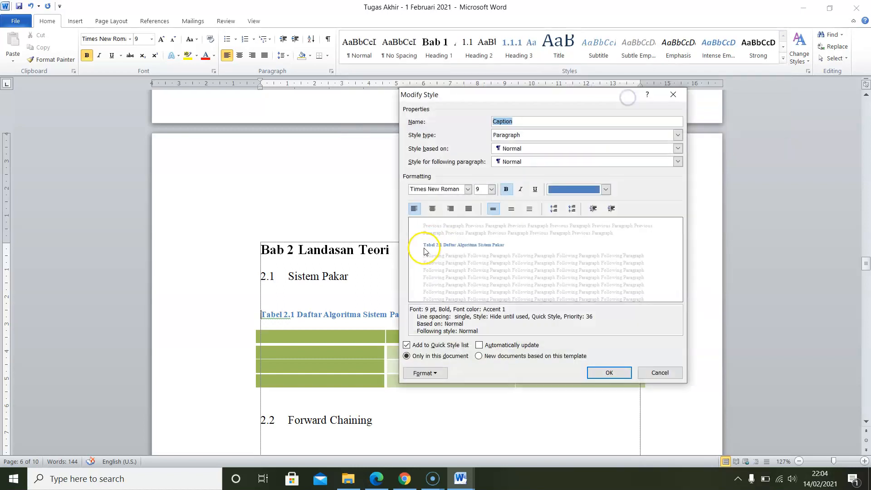
{"action": "left_click", "coordinate": [491, 190]}
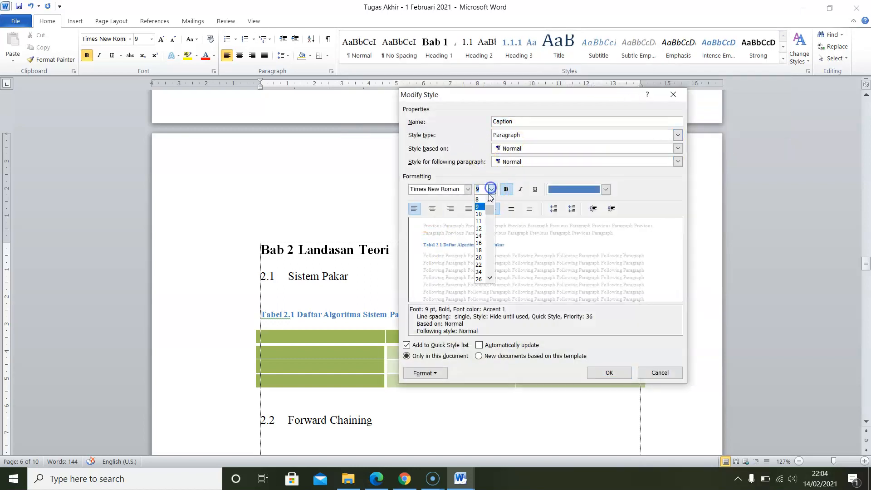
{"action": "left_click", "coordinate": [479, 221]}
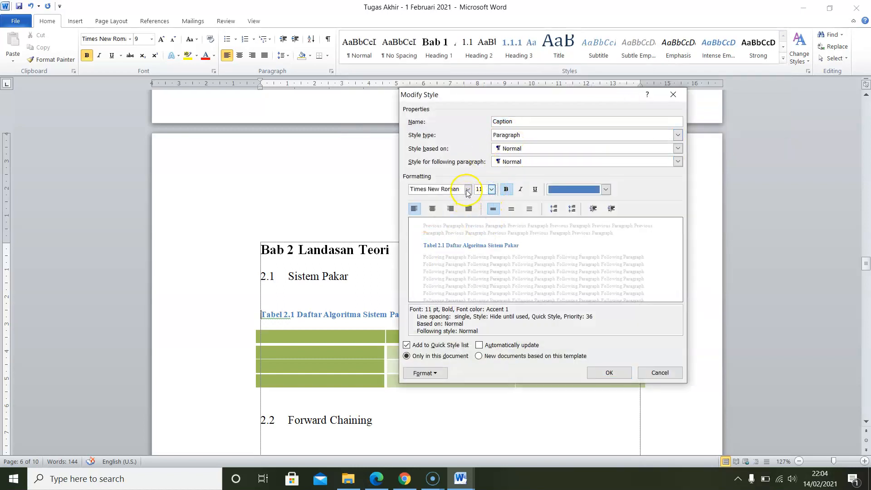
Step: Remove bold from the Caption style, set its font colour to Automatic, and apply the style changes
{"action": "left_click", "coordinate": [505, 190]}
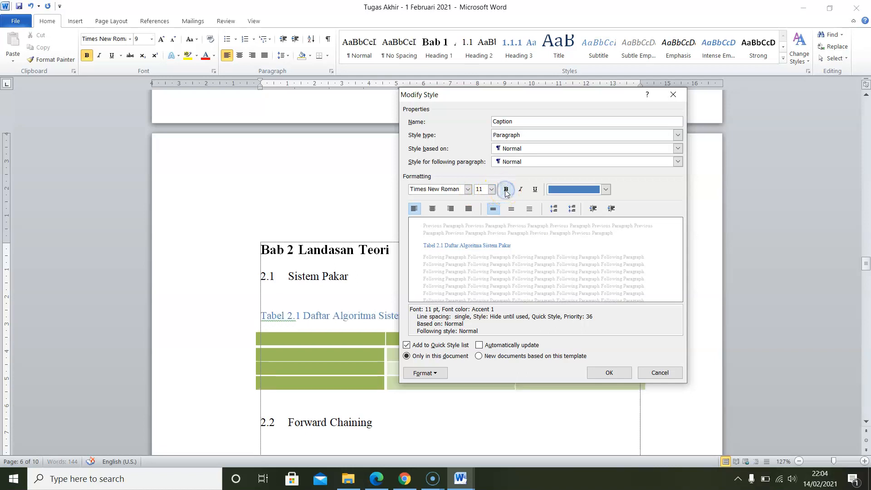
{"action": "left_click", "coordinate": [603, 189]}
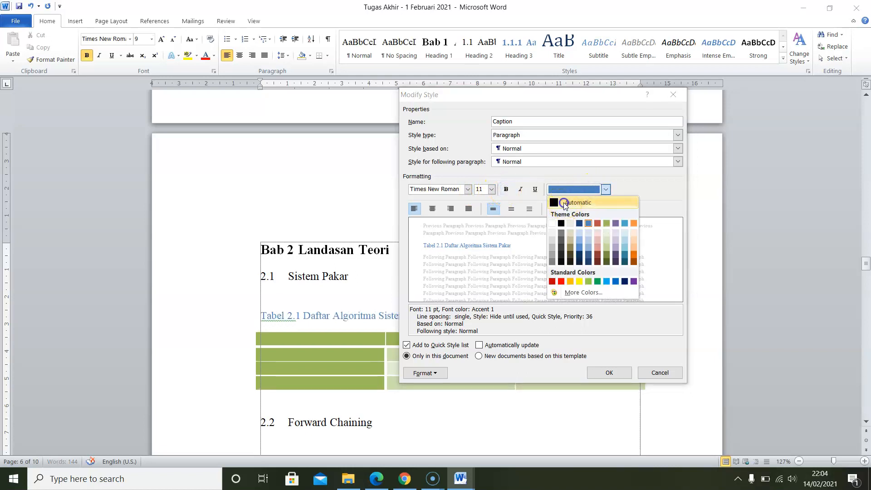
{"action": "left_click", "coordinate": [567, 200]}
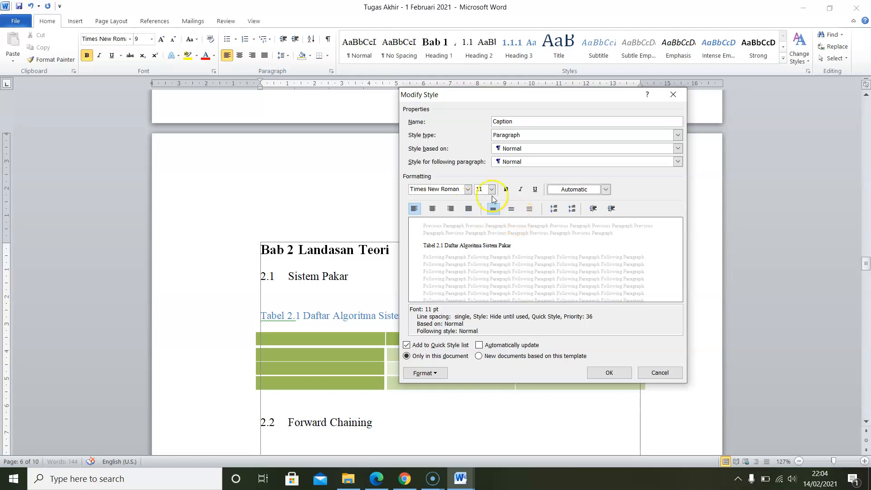
{"action": "left_click", "coordinate": [606, 189]}
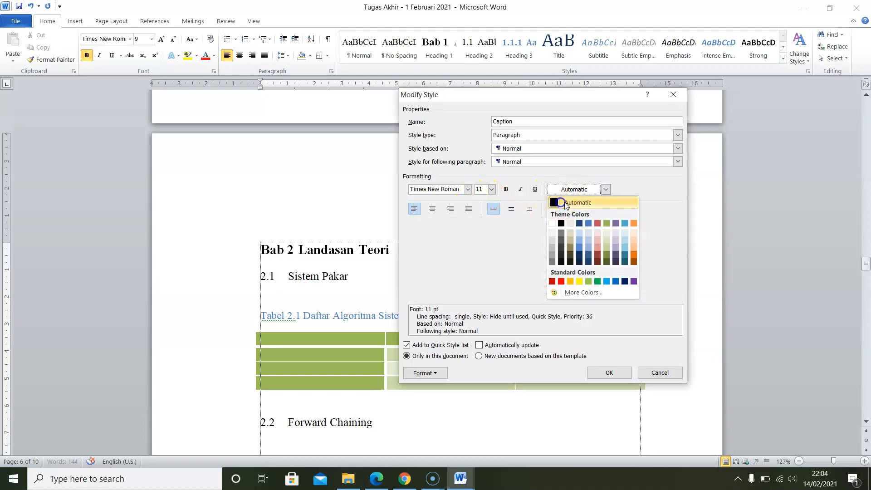
{"action": "left_click", "coordinate": [563, 200]}
{"action": "left_click", "coordinate": [609, 373]}
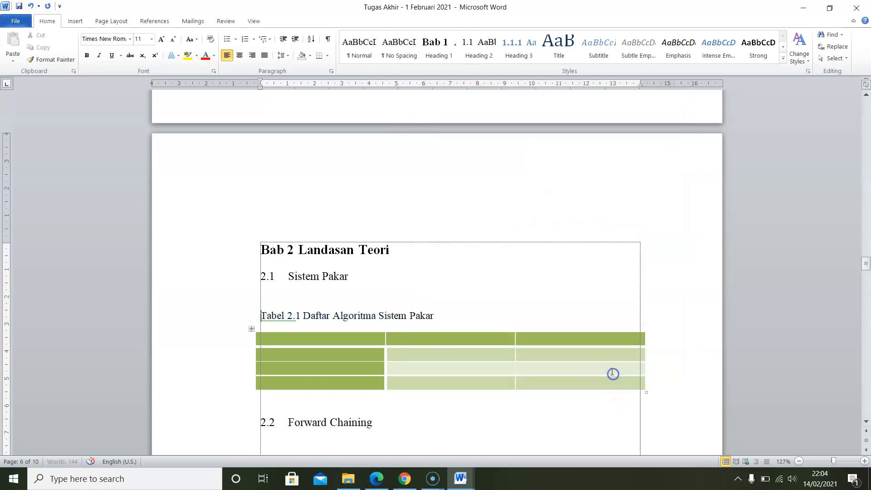
Step: Add two blank lines below the green table and insert a table with four columns and three rows on the second one
{"action": "left_click", "coordinate": [454, 315]}
{"action": "scroll", "coordinate": [374, 317], "scroll_direction": "down", "scroll_amount": 3}
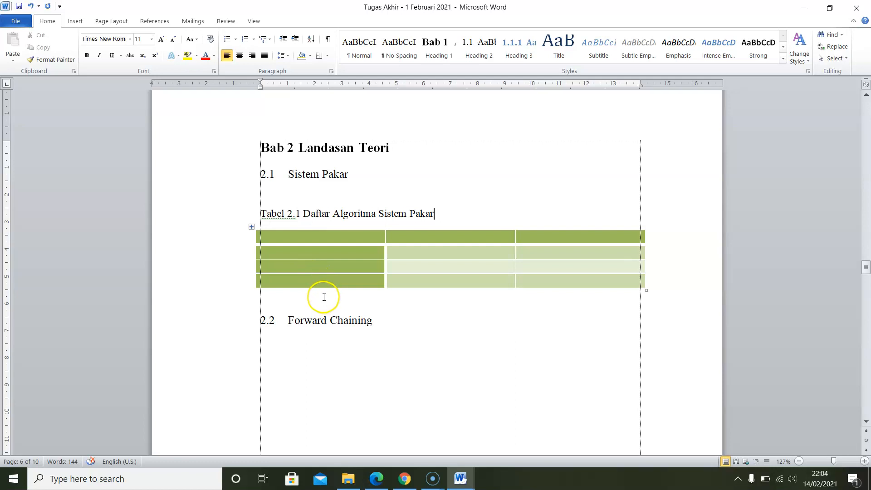
{"action": "left_click", "coordinate": [297, 301]}
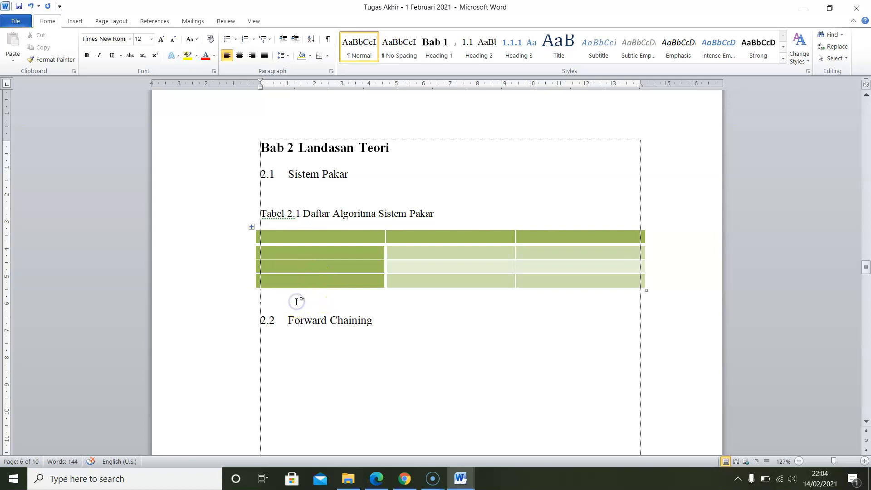
{"action": "key", "text": "Return"}
{"action": "key", "text": "Return"}
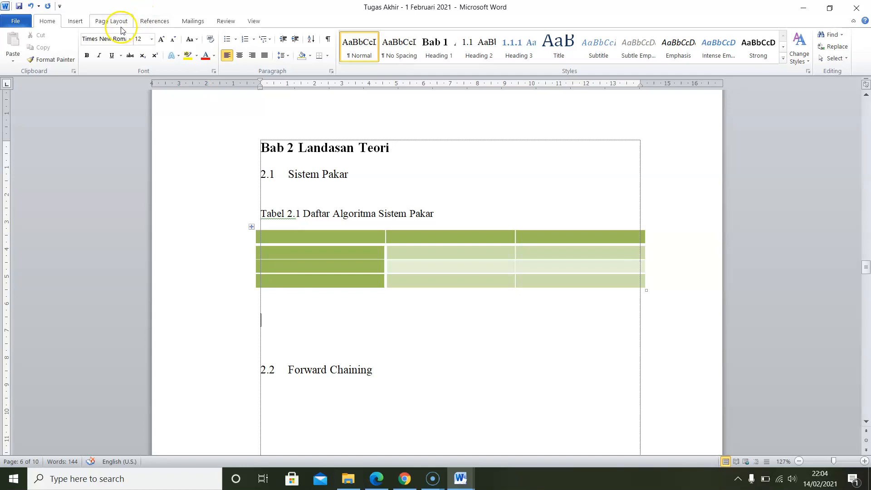
{"action": "left_click", "coordinate": [76, 21]}
{"action": "left_click", "coordinate": [85, 45]}
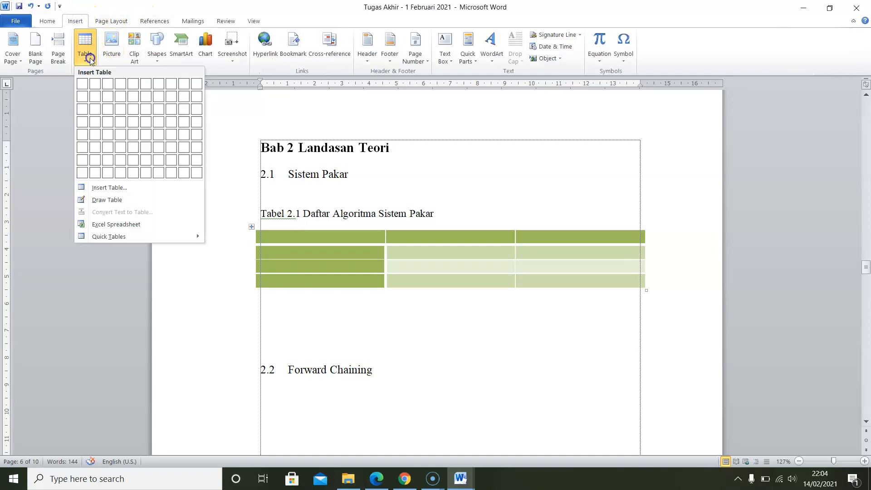
{"action": "left_click", "coordinate": [120, 109]}
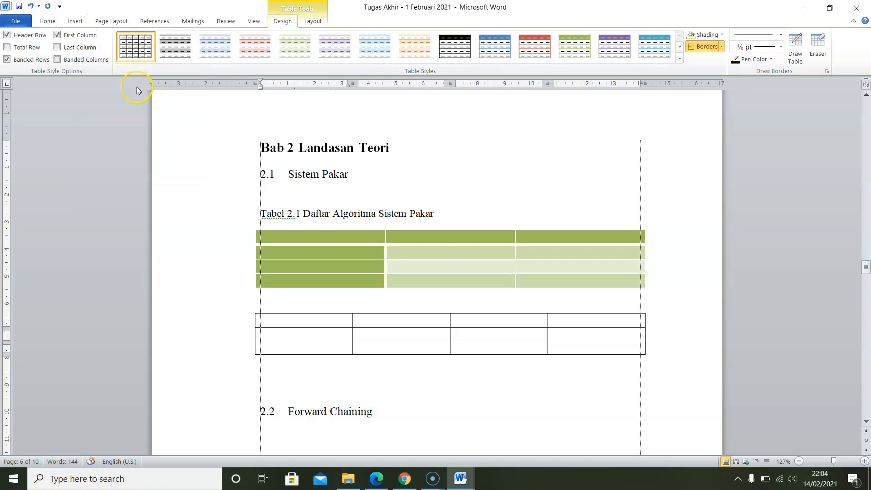
Step: Apply the built-in table style with a solid black header row to the new four-column table
{"action": "left_click", "coordinate": [679, 58]}
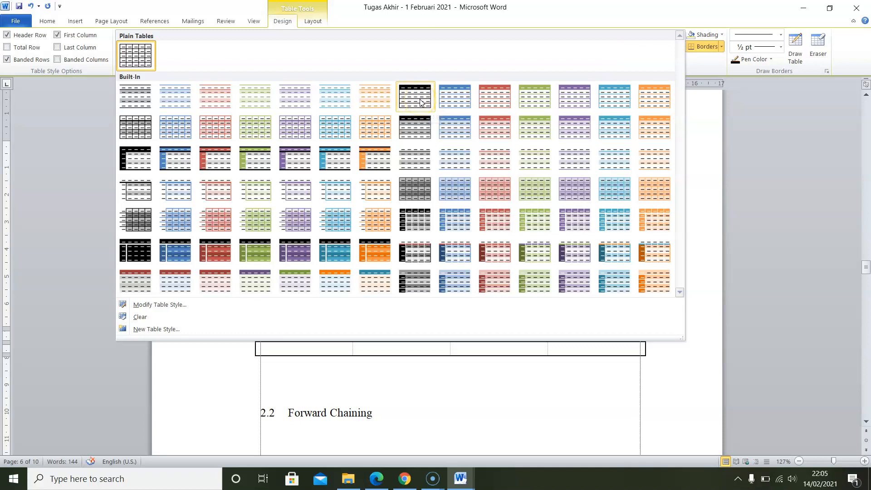
{"action": "left_click", "coordinate": [418, 101]}
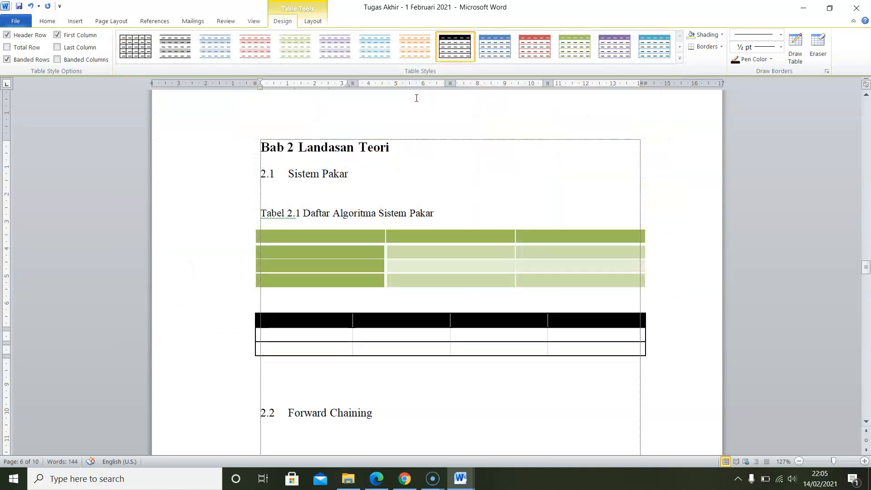
{"action": "left_click", "coordinate": [413, 108]}
Step: Add the title line "Daftar metode pada sistem pakar" above the black-headed table and insert a "Tabel" caption in front of it
{"action": "left_click", "coordinate": [304, 307]}
{"action": "key", "text": "Return"}
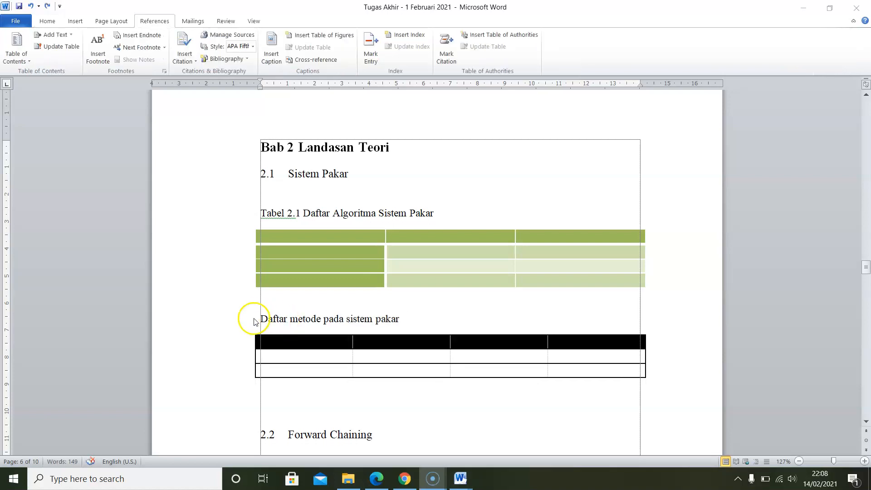
{"action": "left_click", "coordinate": [261, 319]}
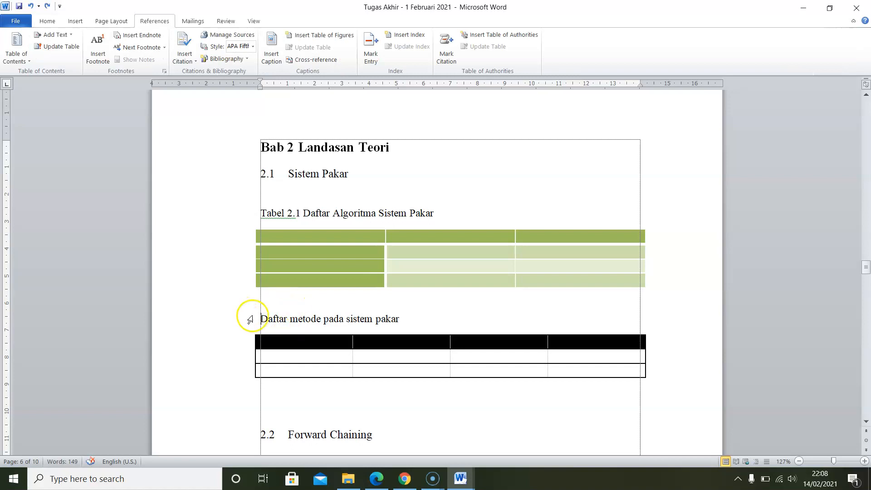
{"action": "left_click", "coordinate": [48, 21]}
{"action": "left_click", "coordinate": [155, 21]}
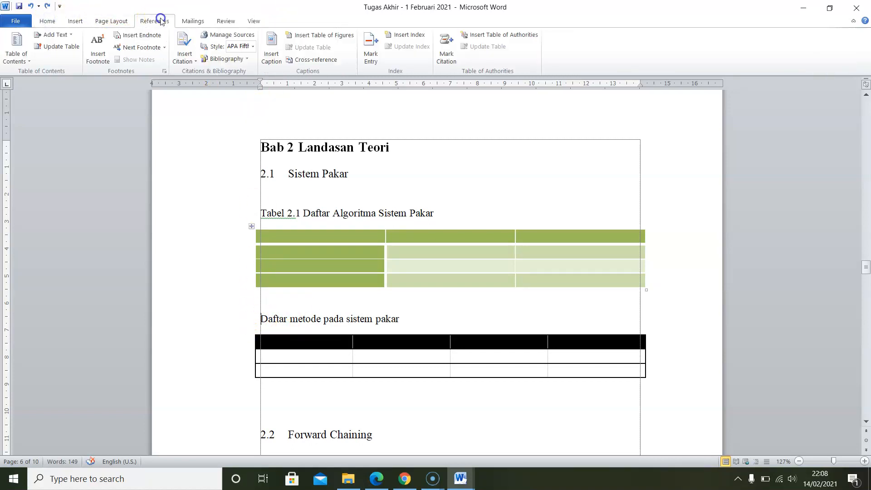
{"action": "left_click", "coordinate": [273, 52]}
{"action": "left_click", "coordinate": [448, 279]}
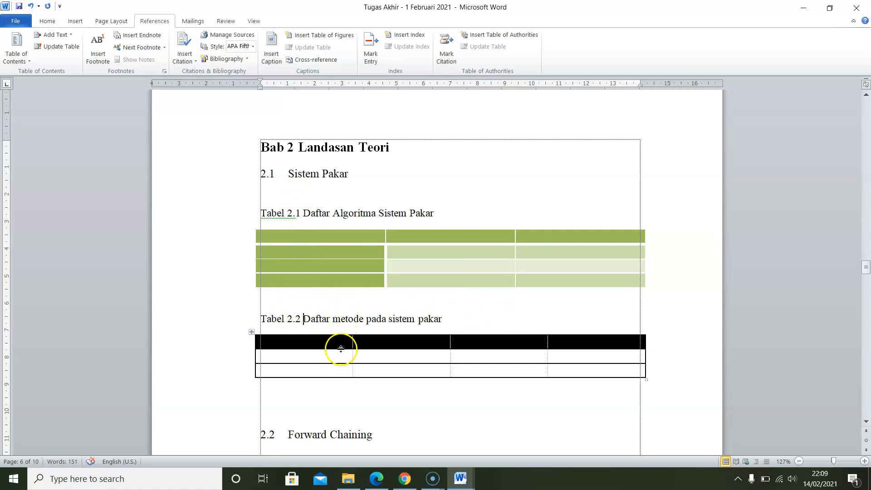
Step: Insert a table of figures for the caption label "Tabel" on the blank line under the "Daftar Tabel" heading
{"action": "scroll", "coordinate": [340, 348], "scroll_direction": "up", "scroll_amount": 20}
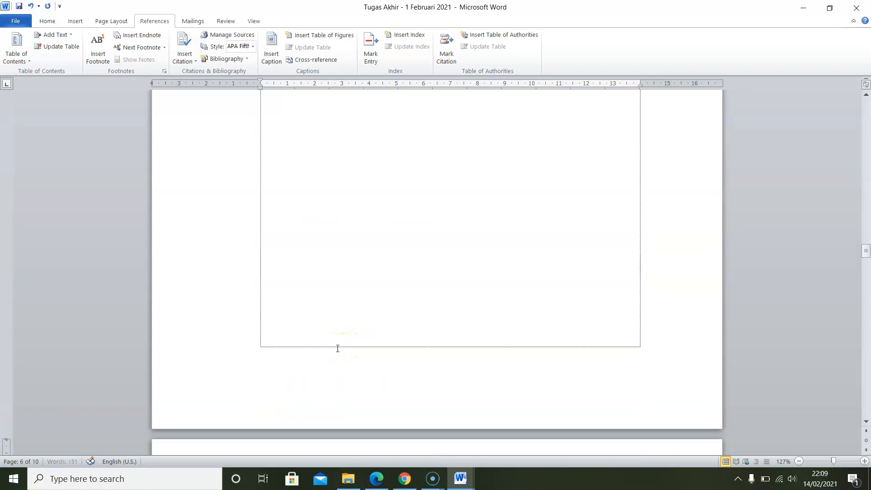
{"action": "scroll", "coordinate": [336, 338], "scroll_direction": "up", "scroll_amount": 20}
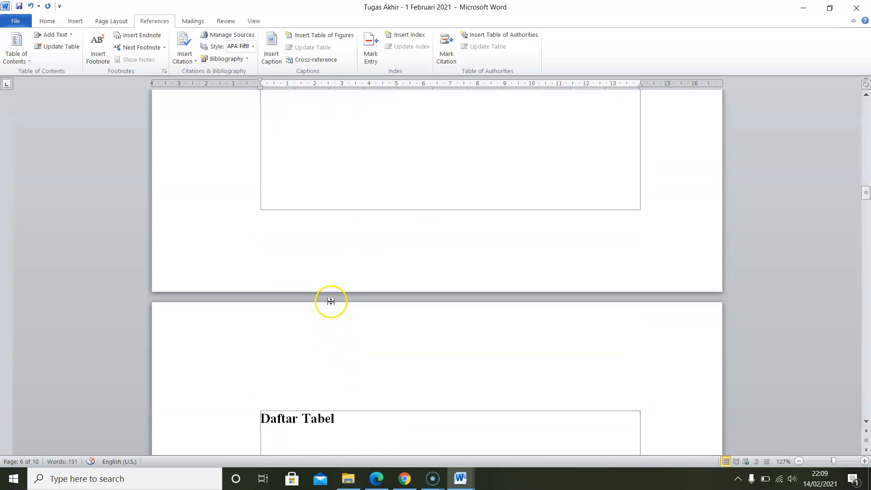
{"action": "scroll", "coordinate": [331, 306], "scroll_direction": "down", "scroll_amount": 3}
{"action": "left_click", "coordinate": [297, 276]}
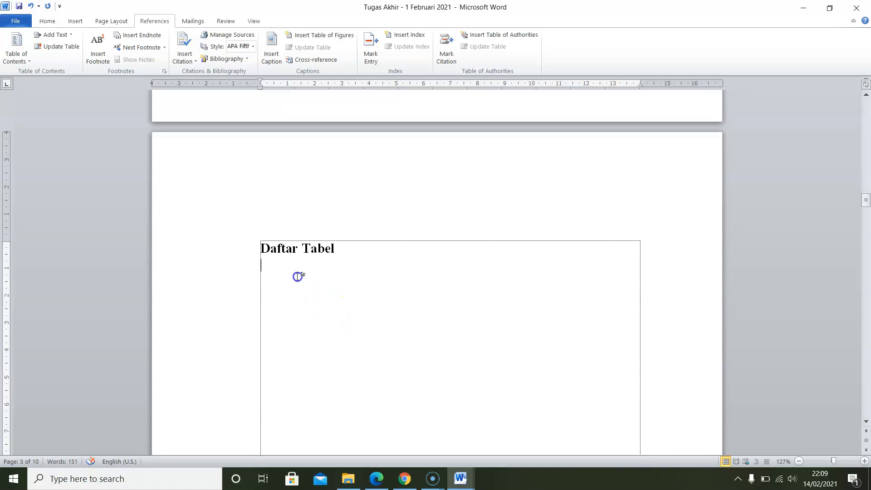
{"action": "scroll", "coordinate": [299, 308], "scroll_direction": "down", "scroll_amount": 5}
{"action": "scroll", "coordinate": [300, 313], "scroll_direction": "down", "scroll_amount": 6}
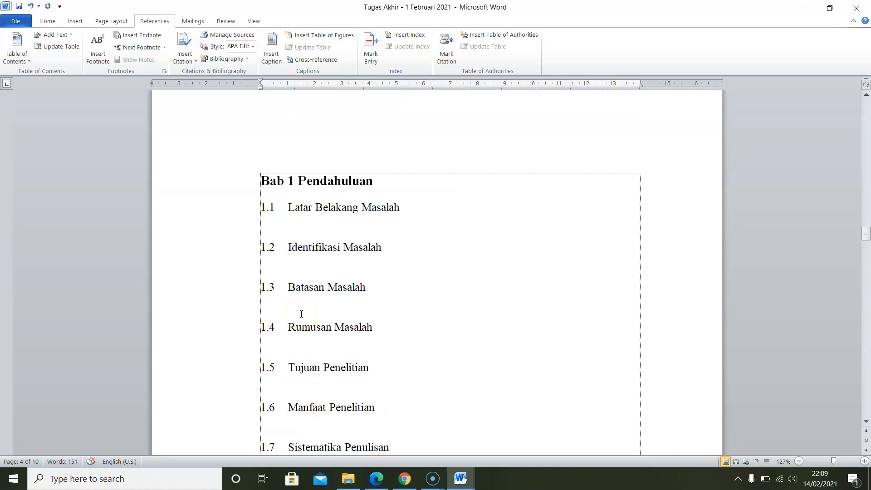
{"action": "scroll", "coordinate": [301, 313], "scroll_direction": "up", "scroll_amount": 10}
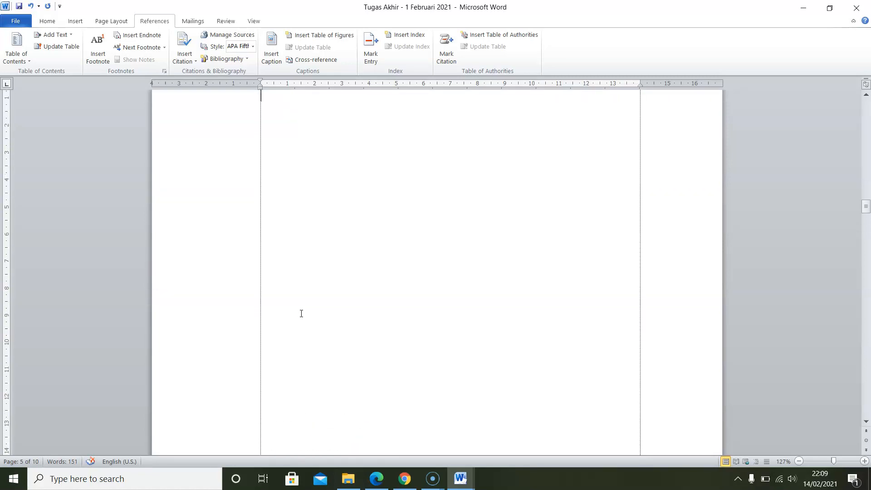
{"action": "left_click", "coordinate": [275, 343]}
{"action": "left_click", "coordinate": [269, 340]}
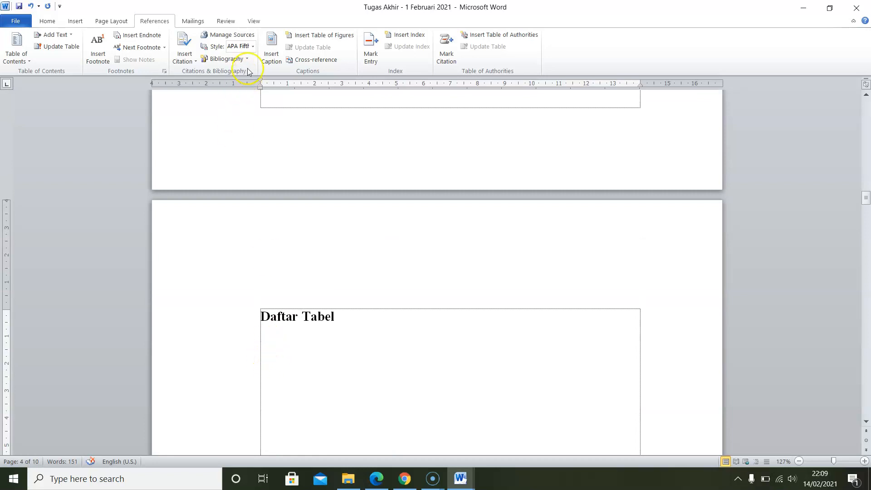
{"action": "left_click", "coordinate": [338, 39]}
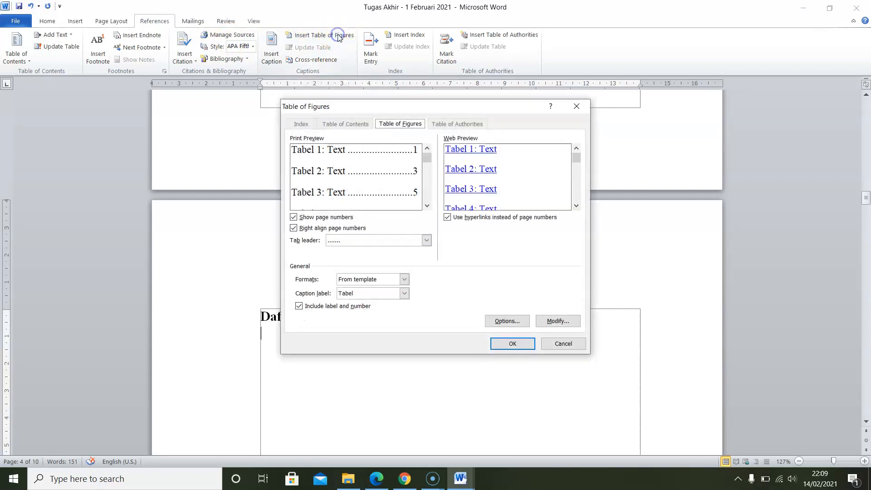
{"action": "left_click", "coordinate": [402, 294]}
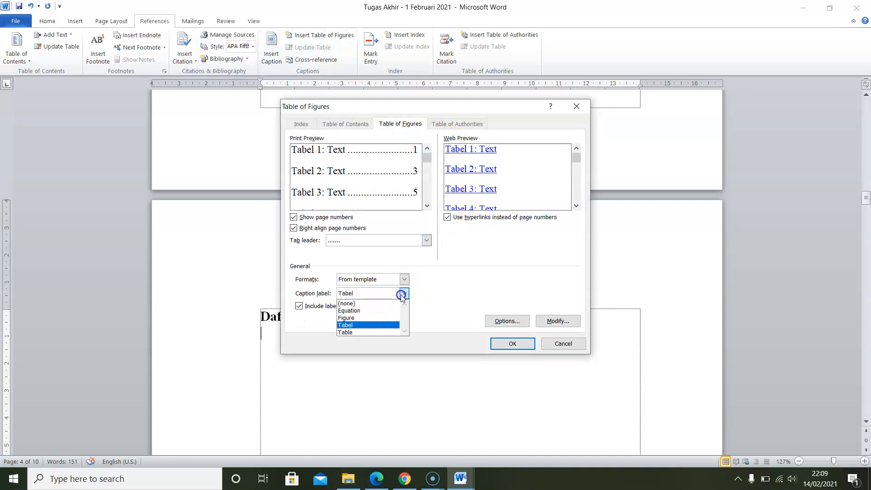
{"action": "left_click", "coordinate": [363, 325]}
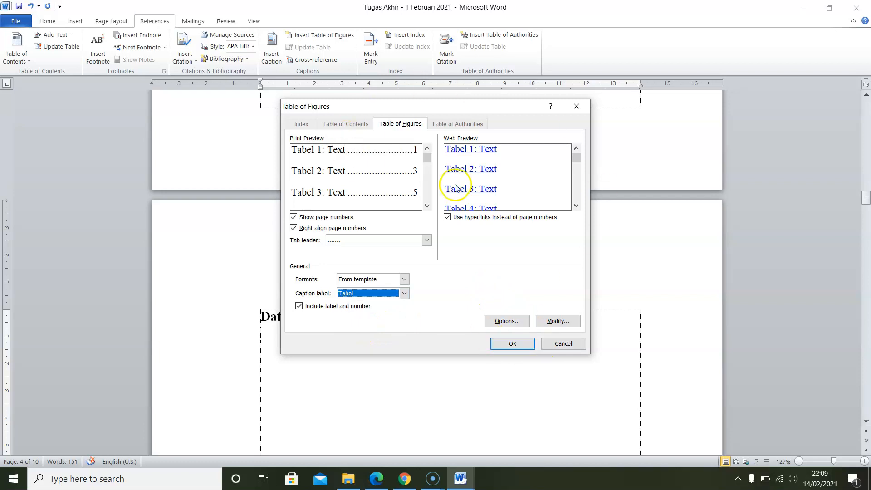
{"action": "left_click", "coordinate": [518, 344]}
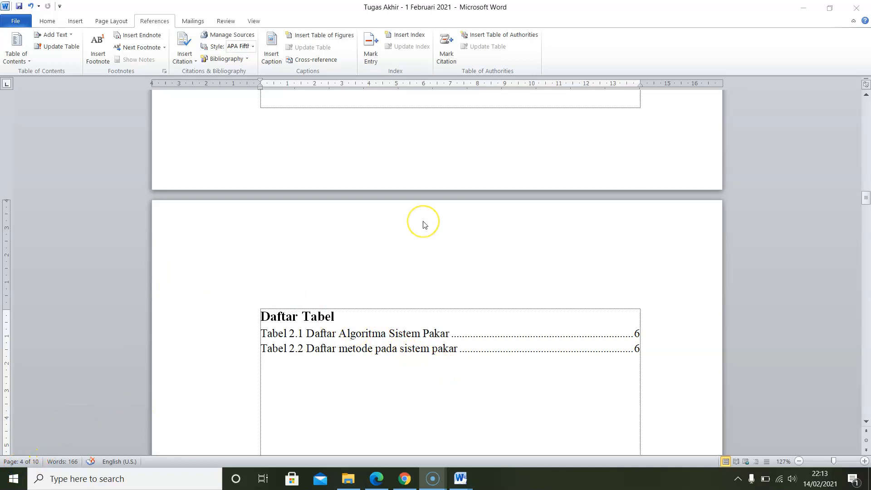
Step: Add two blank lines below the "Latar Belakang Masalah" heading in Bab 1
{"action": "scroll", "coordinate": [424, 224], "scroll_direction": "up", "scroll_amount": 2}
{"action": "scroll", "coordinate": [424, 226], "scroll_direction": "down", "scroll_amount": 7}
{"action": "scroll", "coordinate": [395, 297], "scroll_direction": "down", "scroll_amount": 15}
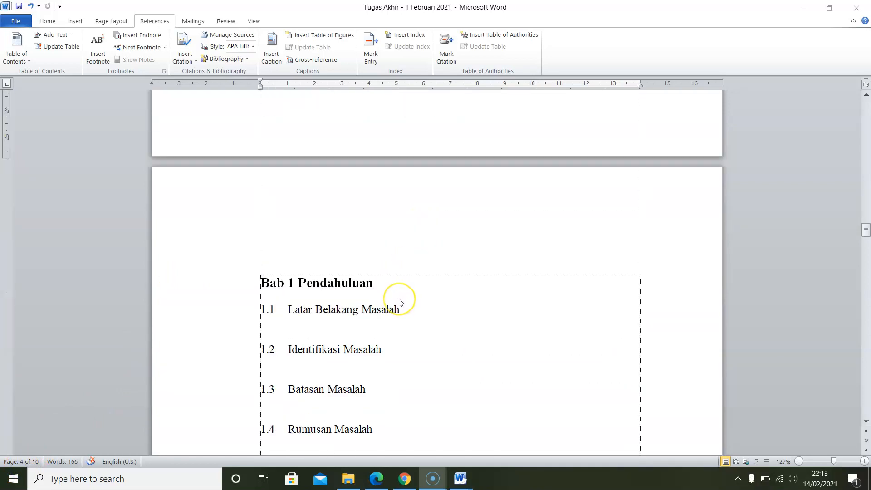
{"action": "scroll", "coordinate": [401, 303], "scroll_direction": "down", "scroll_amount": 3}
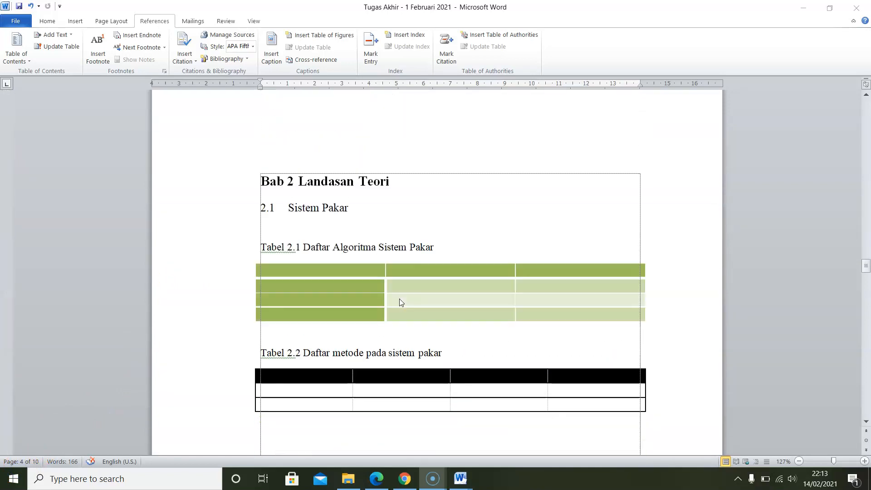
{"action": "scroll", "coordinate": [399, 299], "scroll_direction": "up", "scroll_amount": 15}
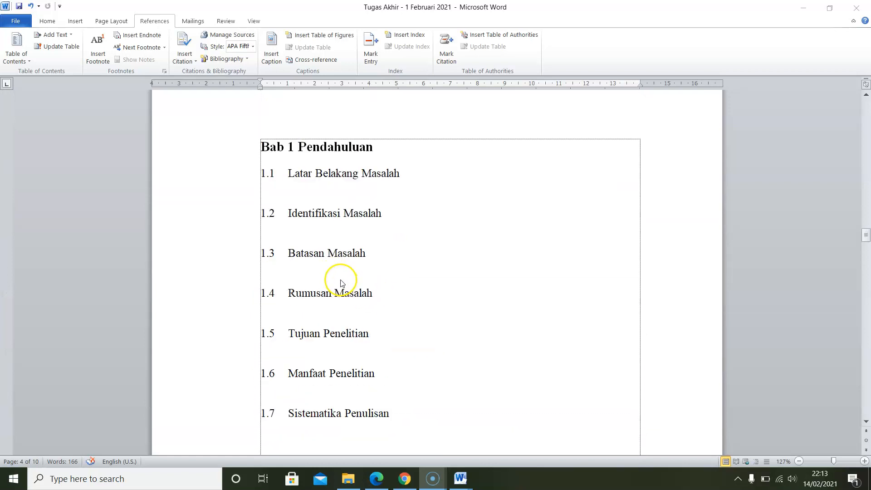
{"action": "left_click", "coordinate": [308, 224]}
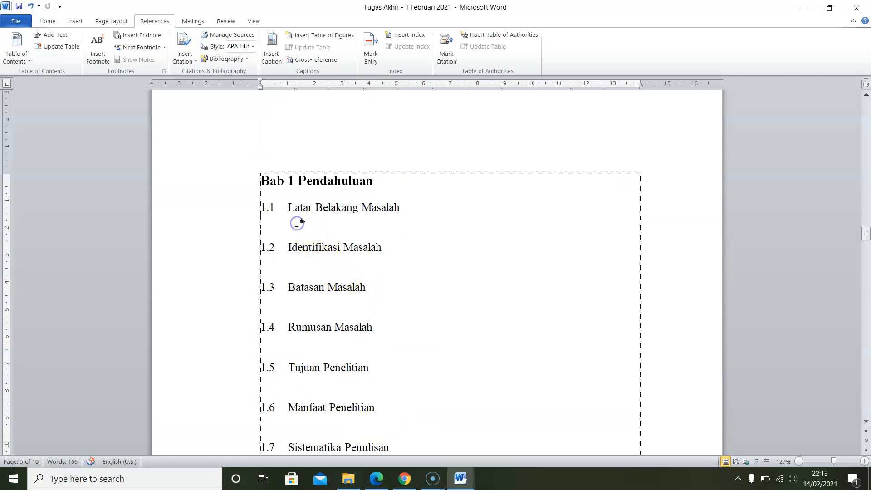
{"action": "key", "text": "Return"}
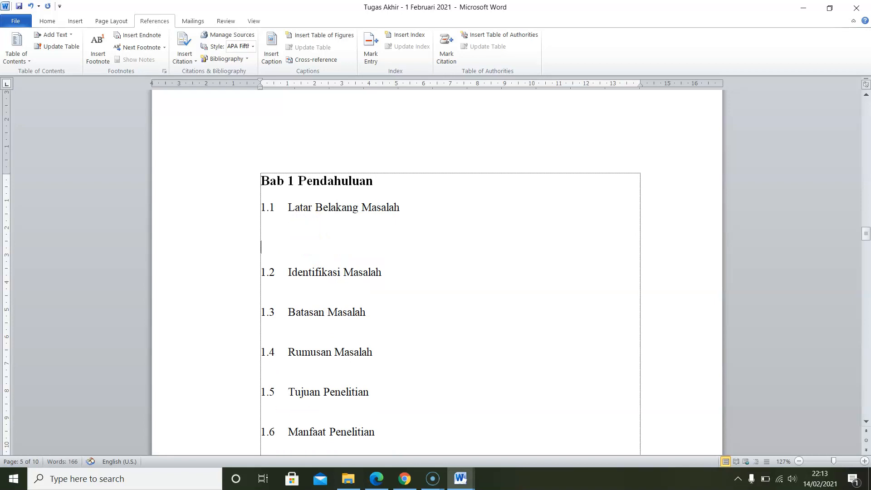
{"action": "key", "text": "Return"}
Step: Insert the picture "Sistem Pakar" from the Pictures folder on the blank line under section 1.1
{"action": "left_click", "coordinate": [293, 240]}
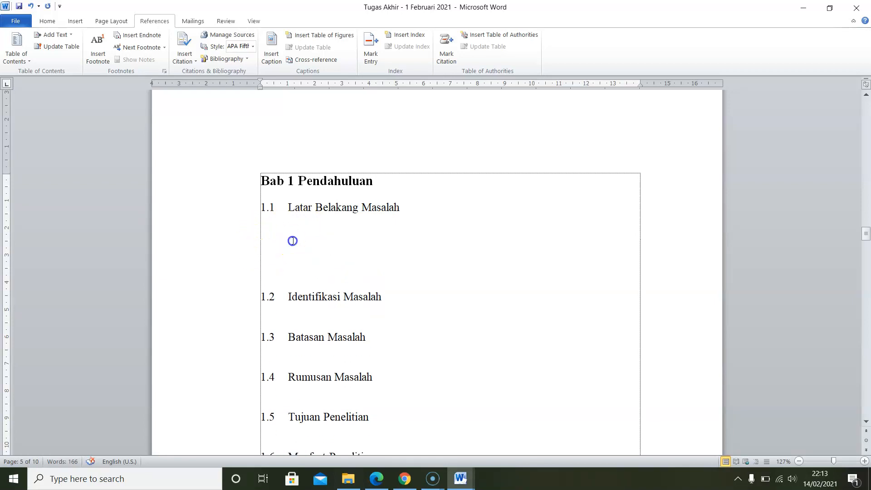
{"action": "left_click", "coordinate": [73, 21]}
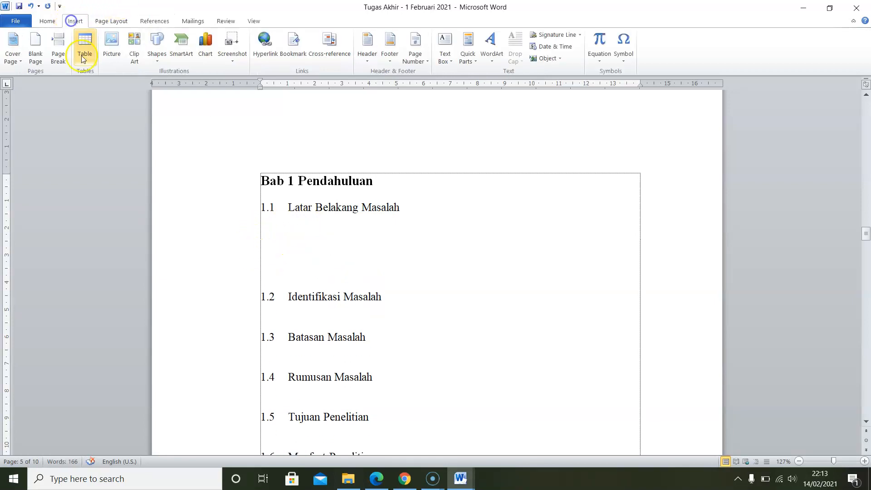
{"action": "left_click", "coordinate": [105, 60]}
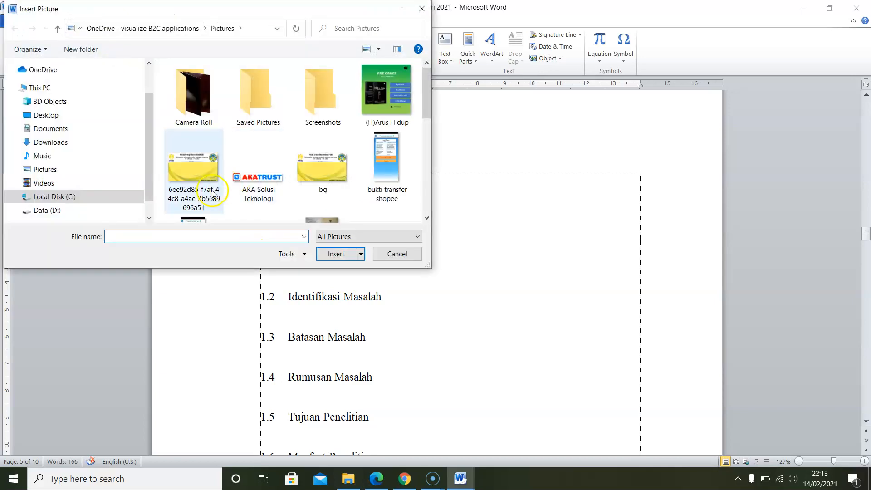
{"action": "left_click", "coordinate": [43, 170]}
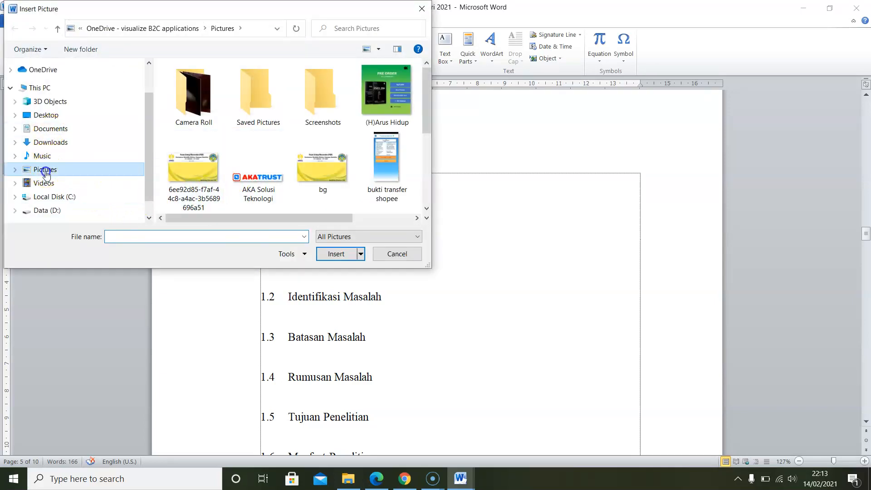
{"action": "left_click", "coordinate": [379, 49]}
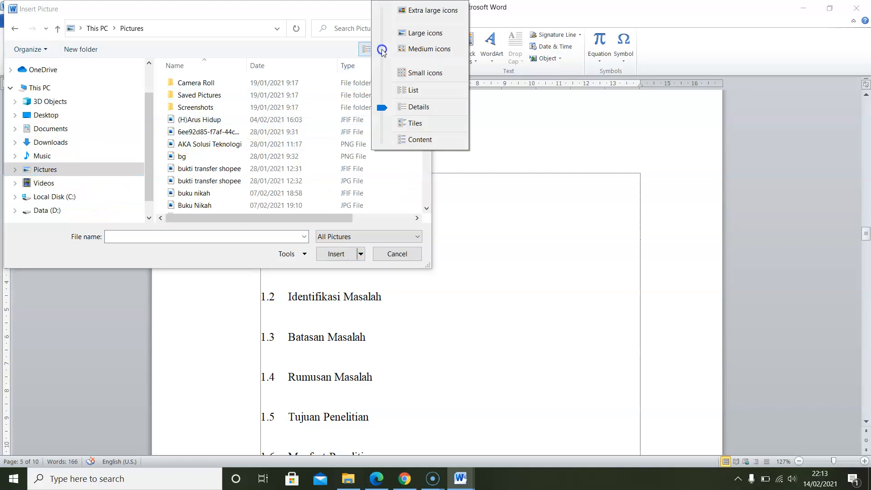
{"action": "left_click", "coordinate": [423, 35]}
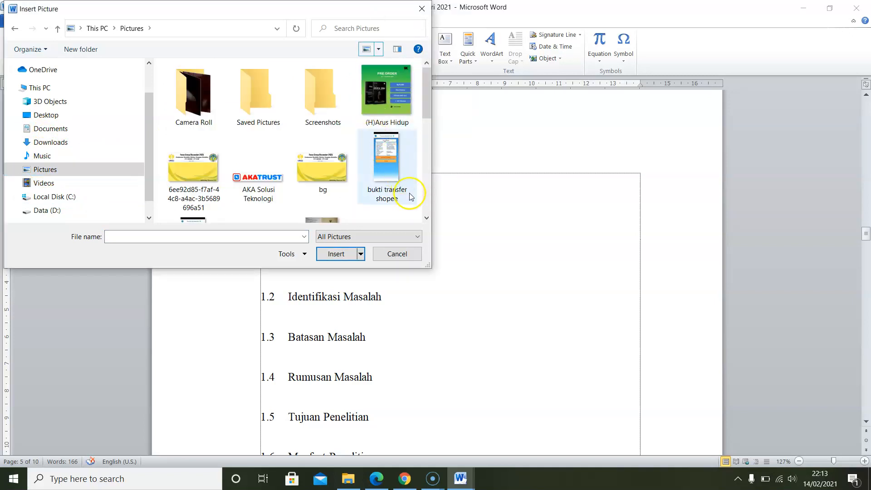
{"action": "scroll", "coordinate": [356, 190], "scroll_direction": "down", "scroll_amount": 2}
{"action": "scroll", "coordinate": [298, 183], "scroll_direction": "up", "scroll_amount": 1}
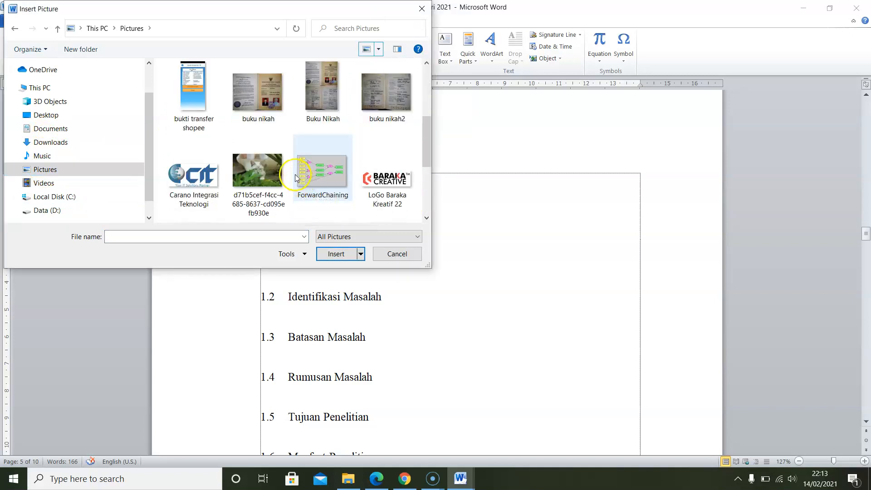
{"action": "scroll", "coordinate": [349, 164], "scroll_direction": "down", "scroll_amount": 2}
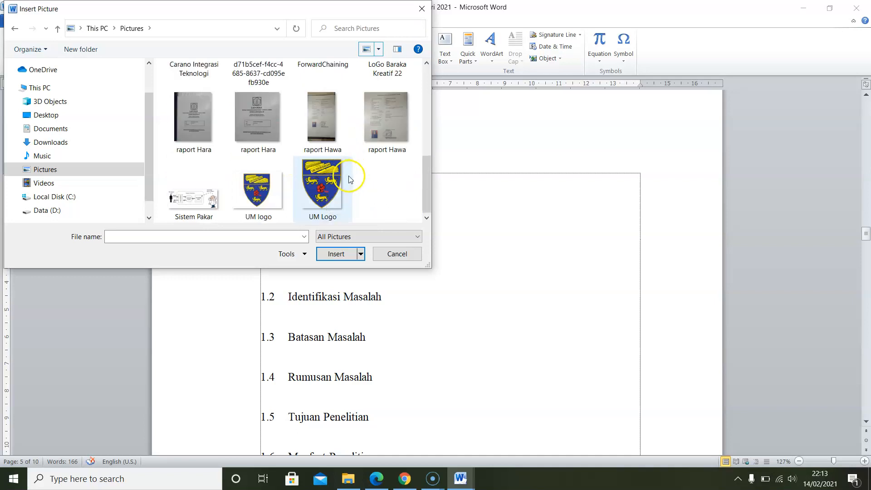
{"action": "left_click", "coordinate": [190, 188]}
{"action": "left_click", "coordinate": [335, 254]}
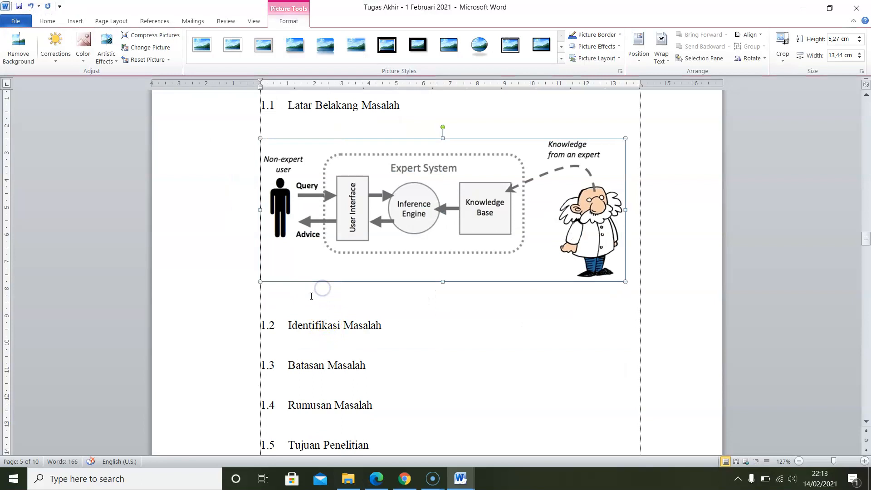
Step: Add the title line "Komponen pada Sistem Pakar" below the expert system picture, followed by a blank line
{"action": "left_click", "coordinate": [582, 298]}
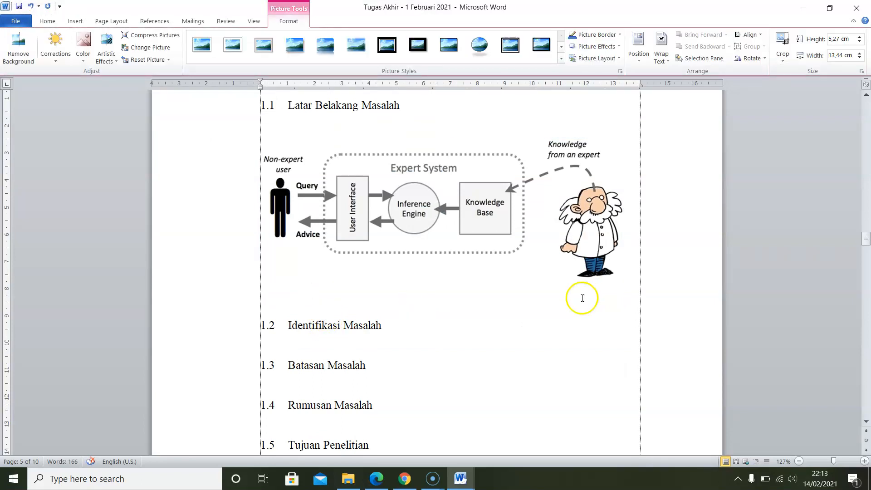
{"action": "left_click", "coordinate": [637, 270]}
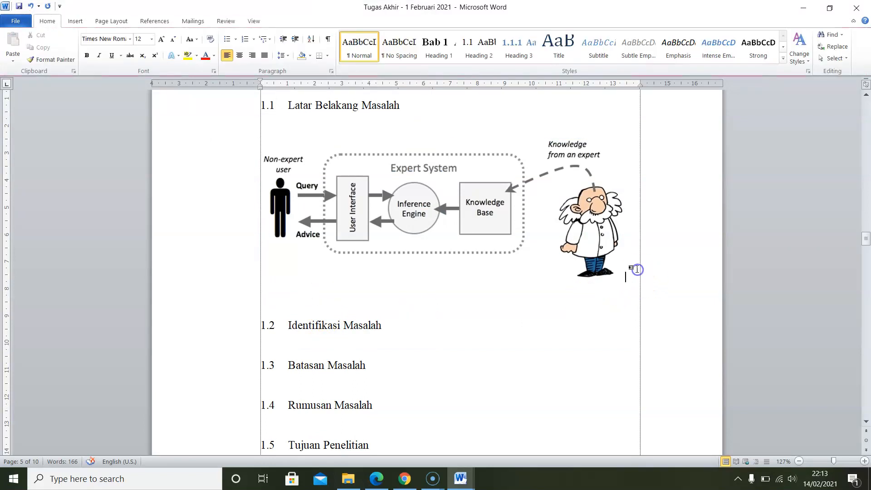
{"action": "left_click", "coordinate": [369, 285]}
{"action": "left_click", "coordinate": [361, 297]}
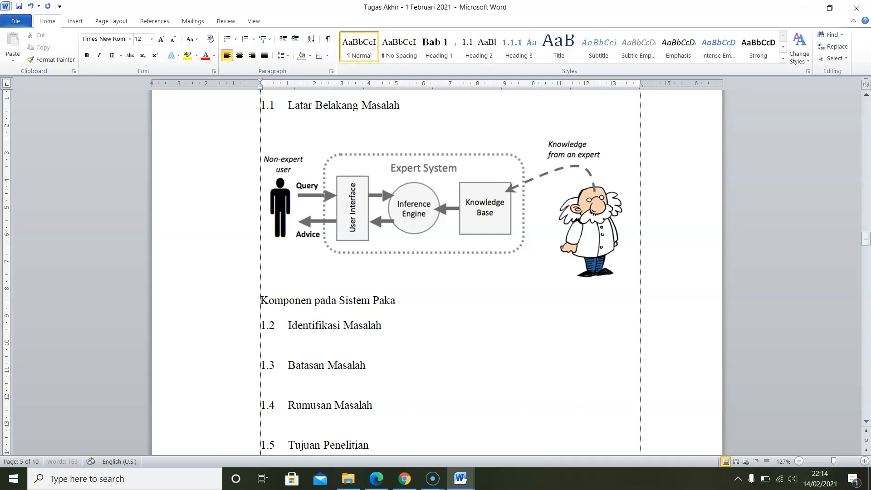
{"action": "key", "text": "Return"}
Step: Start a caption in front of the picture's title and create a new caption label named "Gambar"
{"action": "left_click", "coordinate": [372, 279]}
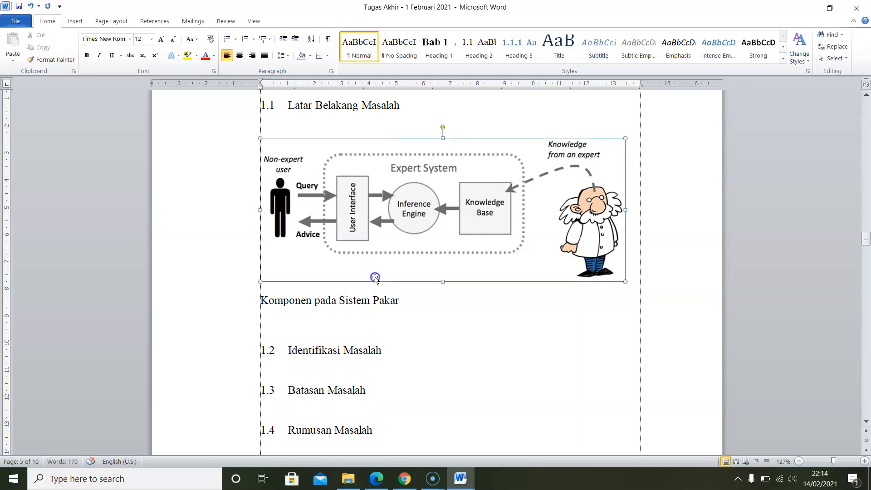
{"action": "left_click", "coordinate": [358, 299]}
{"action": "left_click", "coordinate": [255, 301]}
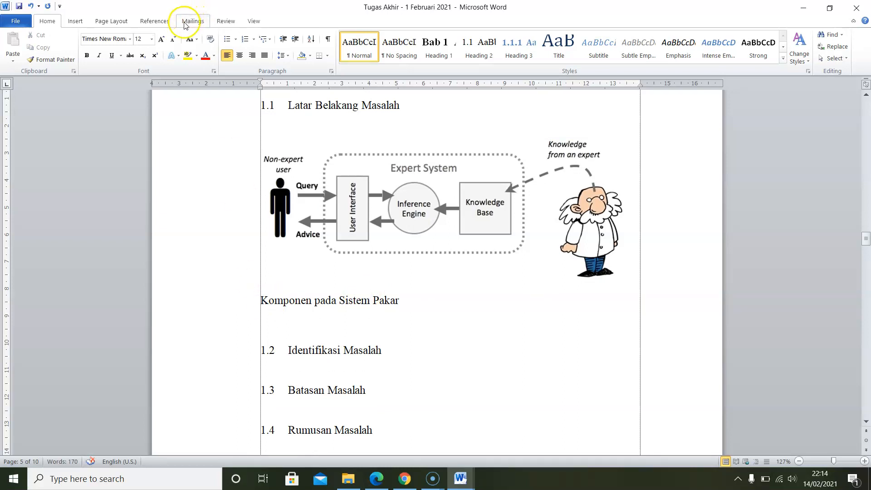
{"action": "left_click", "coordinate": [75, 21]}
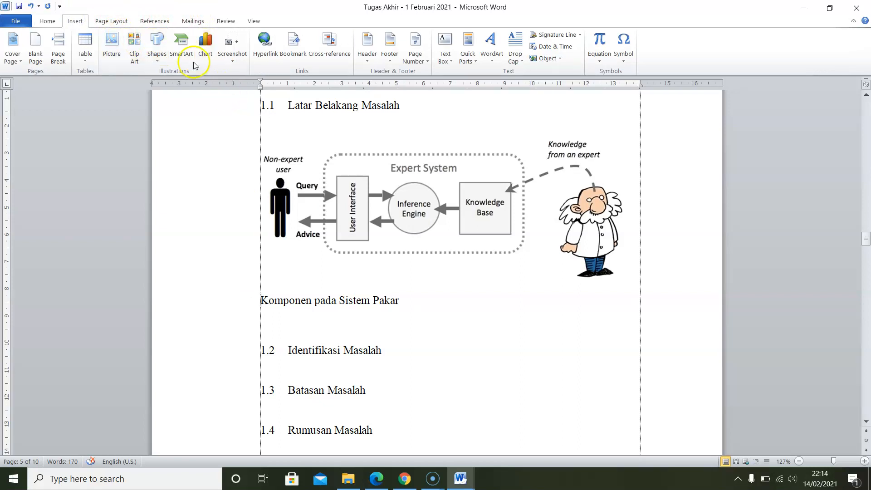
{"action": "left_click", "coordinate": [155, 21]}
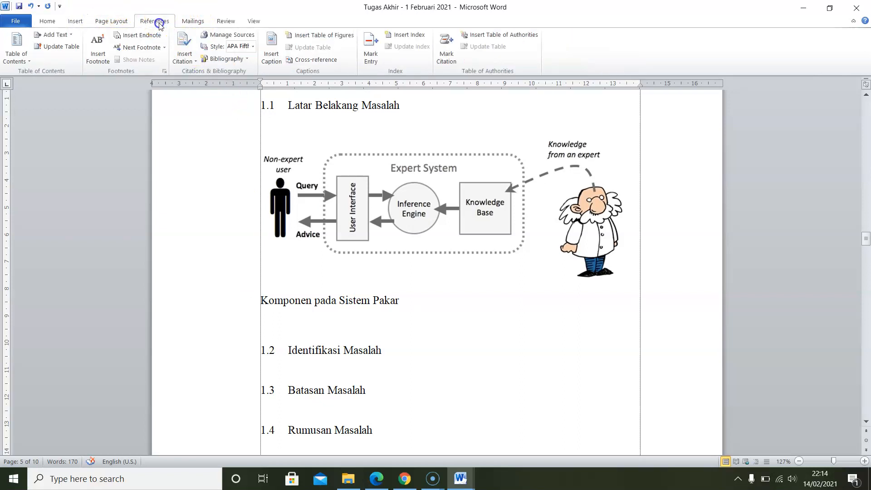
{"action": "left_click", "coordinate": [269, 61]}
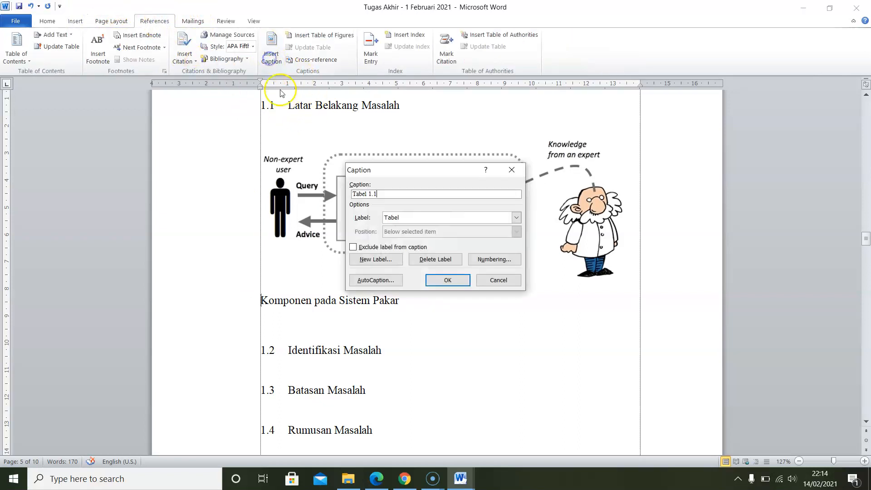
{"action": "left_click", "coordinate": [516, 218]}
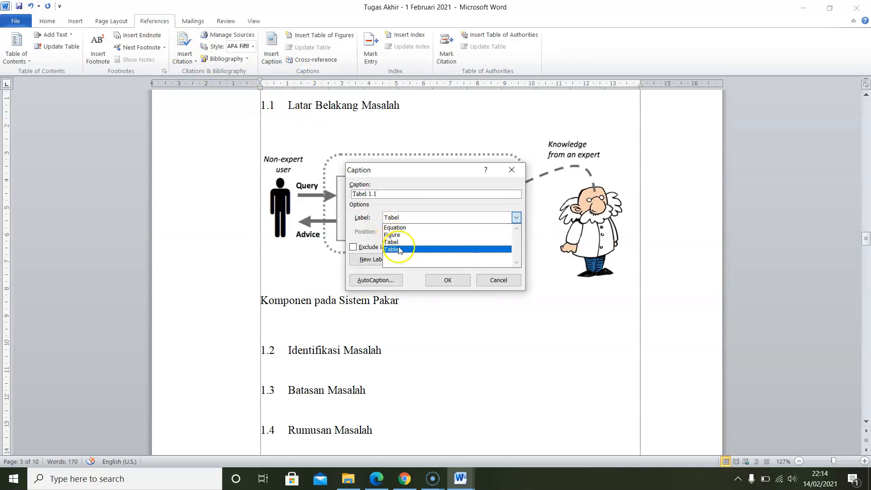
{"action": "left_click", "coordinate": [401, 175]}
{"action": "left_click", "coordinate": [379, 261]}
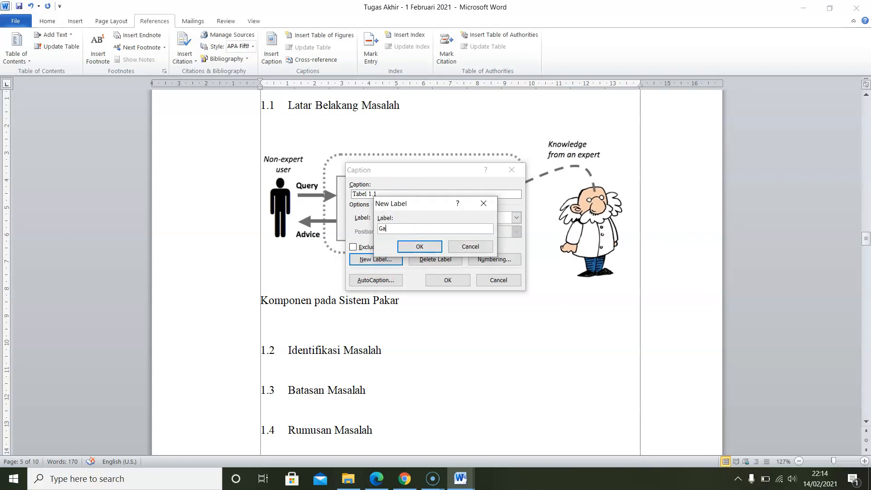
{"action": "type", "text": "Gambar"}
{"action": "left_click", "coordinate": [419, 246]}
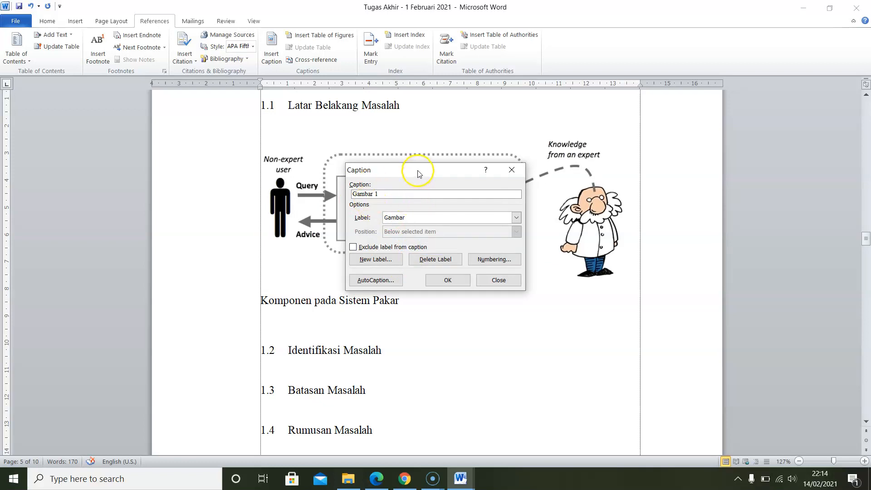
Step: Insert the "Gambar" caption with Heading 1 chapter numbering and a period separator before the picture title, and centre the caption line
{"action": "left_click_drag", "start_coordinate": [418, 171], "coordinate": [439, 174]}
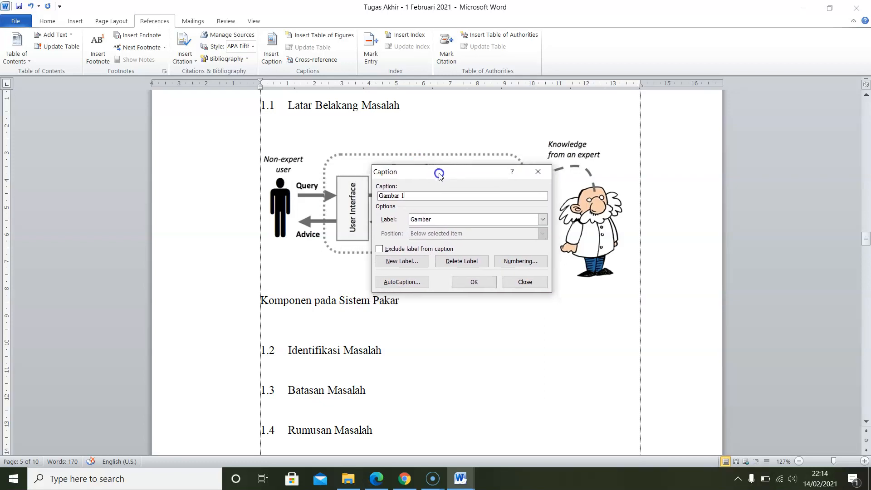
{"action": "left_click", "coordinate": [531, 264]}
{"action": "left_click", "coordinate": [530, 264]}
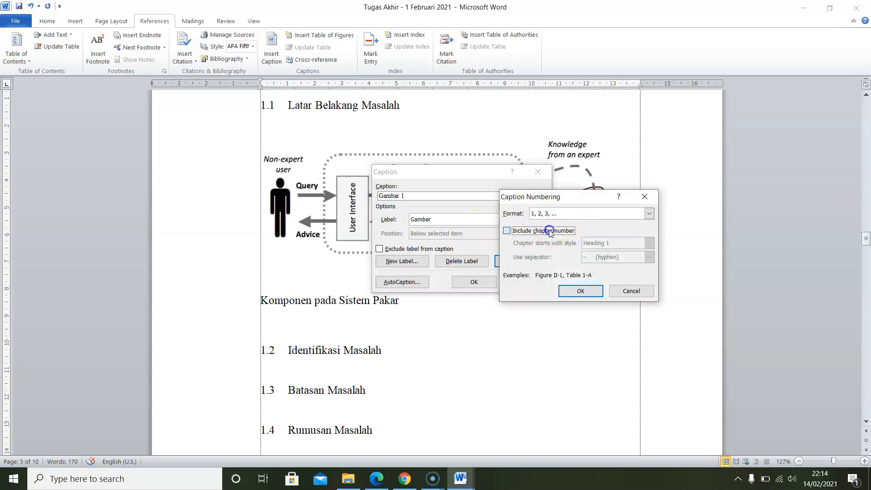
{"action": "left_click", "coordinate": [550, 232]}
{"action": "left_click", "coordinate": [644, 257]}
{"action": "left_click", "coordinate": [618, 271]}
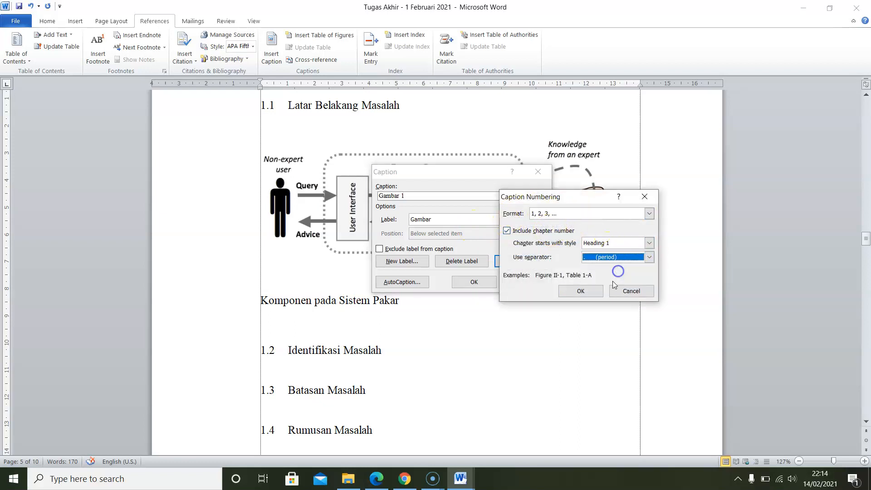
{"action": "left_click", "coordinate": [583, 291]}
{"action": "left_click", "coordinate": [474, 281]}
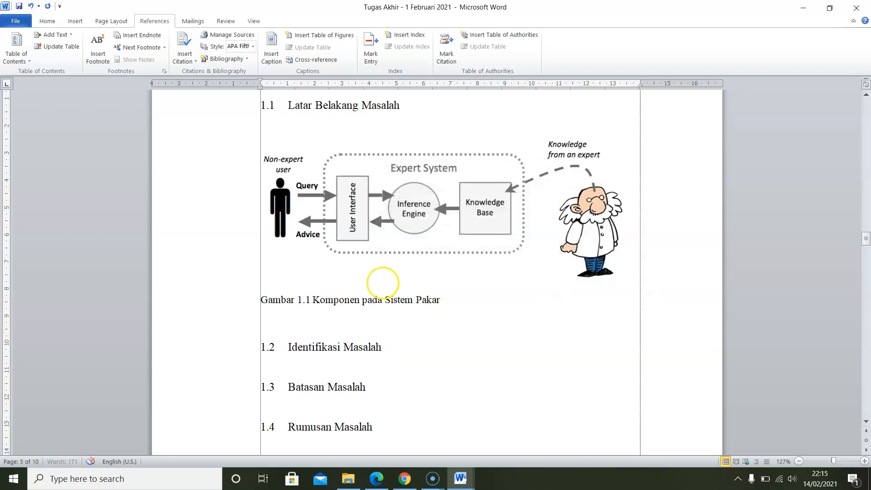
{"action": "left_click", "coordinate": [47, 21]}
{"action": "left_click", "coordinate": [241, 55]}
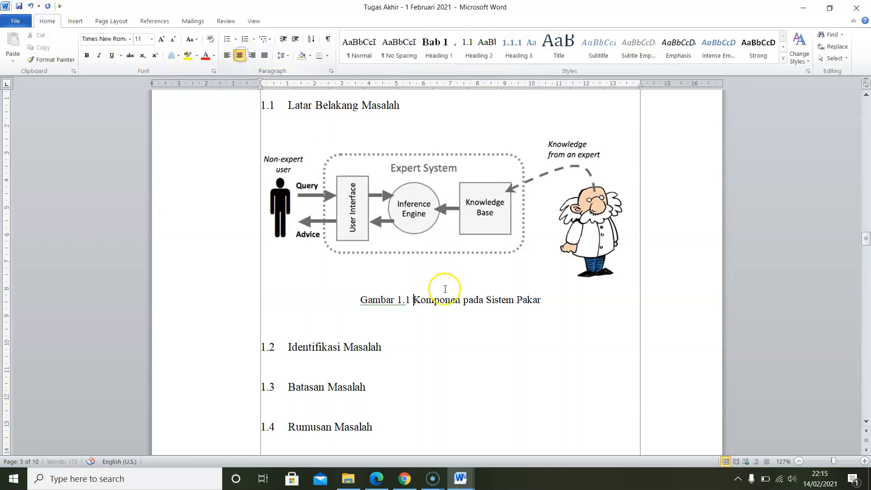